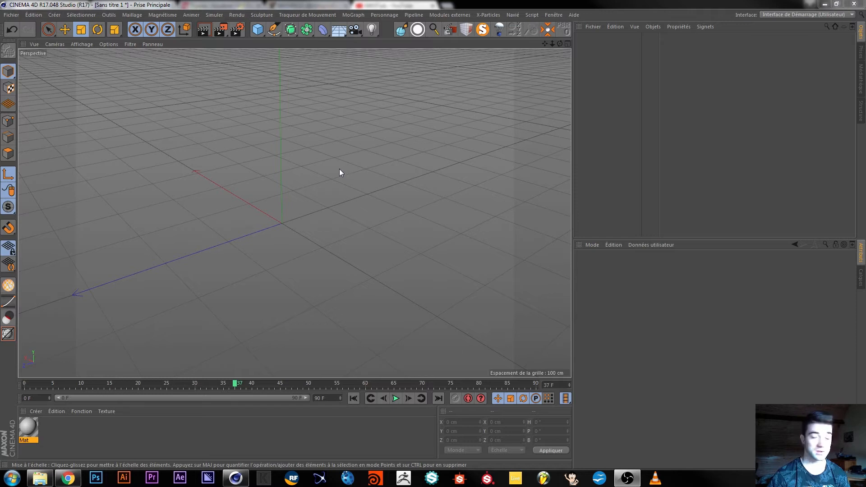
Add a dynamics Connecteur object to the empty scene
{"action": "left_click", "coordinate": [212, 15]}
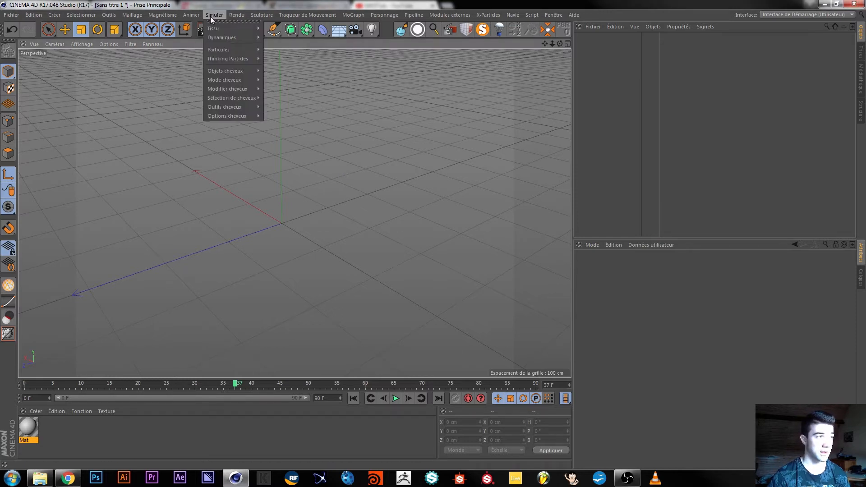
{"action": "mouse_move", "coordinate": [239, 36]}
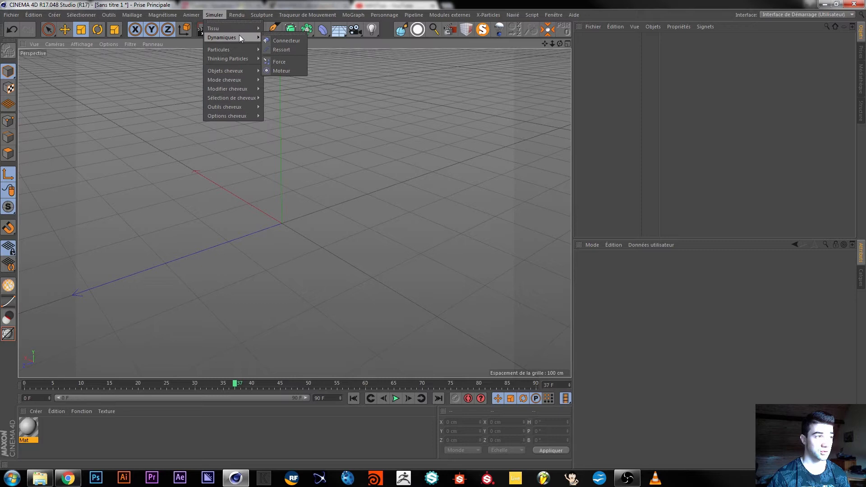
{"action": "left_click", "coordinate": [280, 40]}
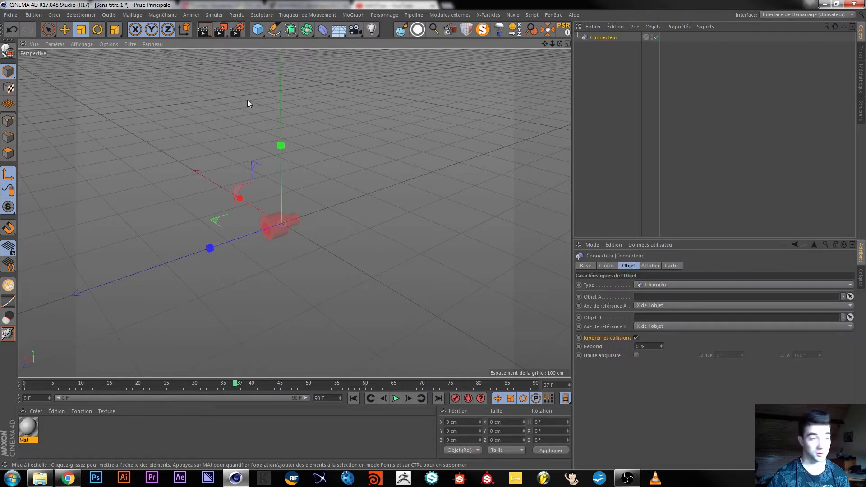
{"action": "left_click", "coordinate": [215, 16]}
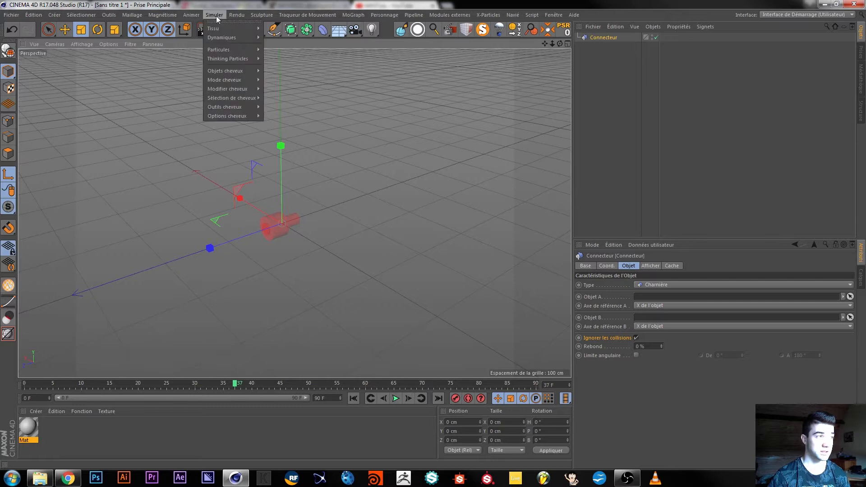
{"action": "left_click", "coordinate": [629, 80]}
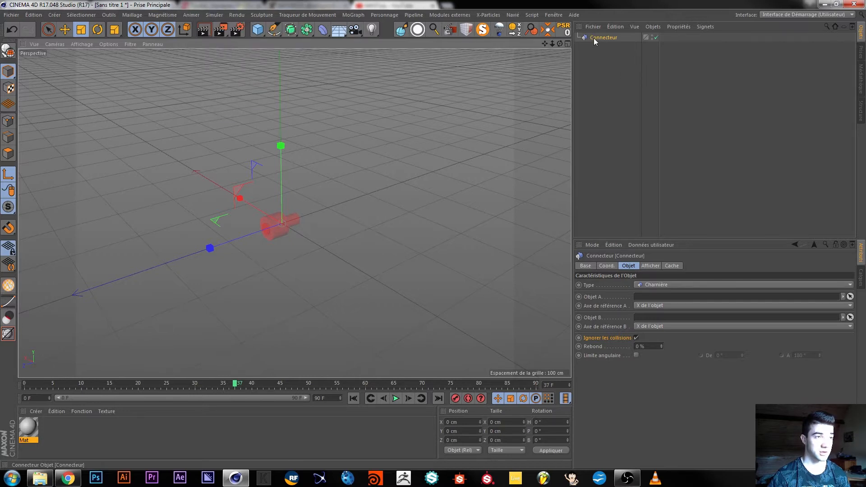
Cycle the connector through its joint types such as Cardan and Suspension de roue, ending back on Charnière
{"action": "left_click", "coordinate": [664, 285]}
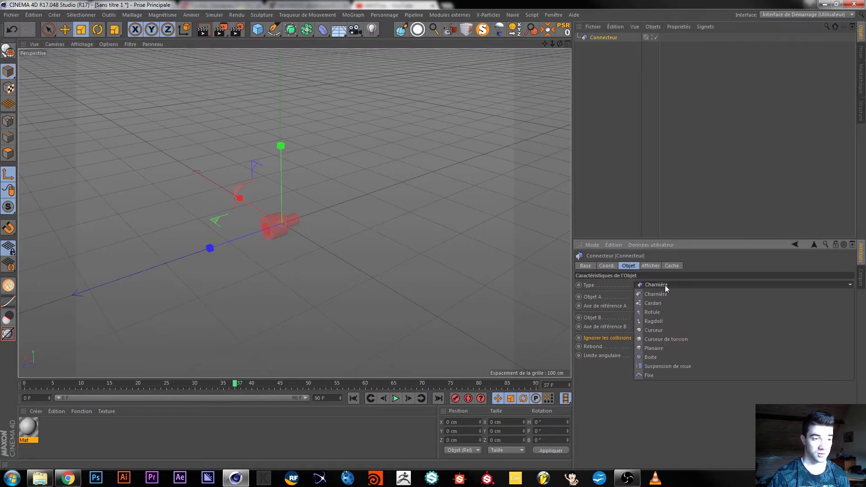
{"action": "left_click", "coordinate": [652, 303]}
{"action": "scroll", "coordinate": [653, 282], "scroll_direction": "down", "scroll_amount": 6}
{"action": "scroll", "coordinate": [654, 281], "scroll_direction": "up", "scroll_amount": 3}
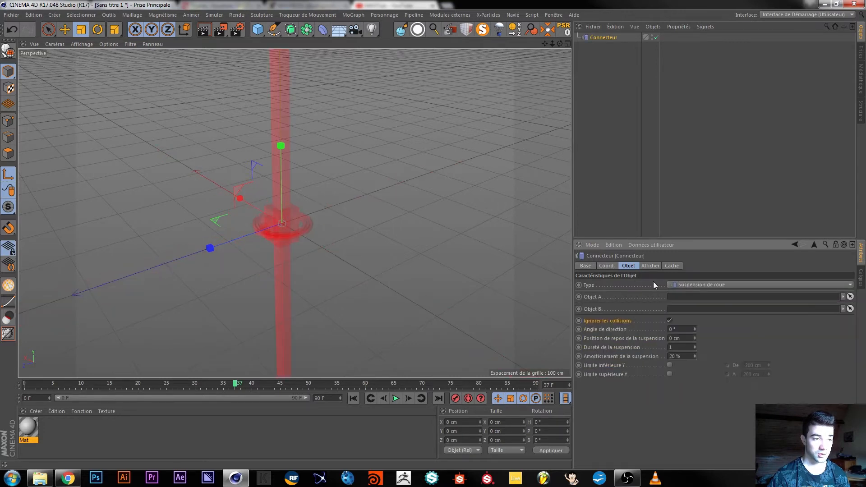
{"action": "scroll", "coordinate": [686, 289], "scroll_direction": "up", "scroll_amount": 3}
{"action": "scroll", "coordinate": [684, 284], "scroll_direction": "up", "scroll_amount": 2}
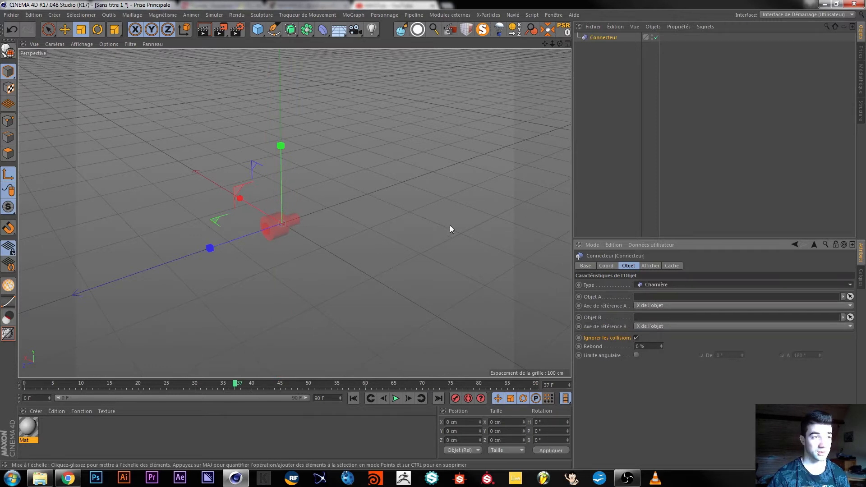
Return the timeline to frame 0 and delete the Connecteur object from the scene
{"action": "left_click_drag", "start_coordinate": [236, 384], "coordinate": [9, 376]}
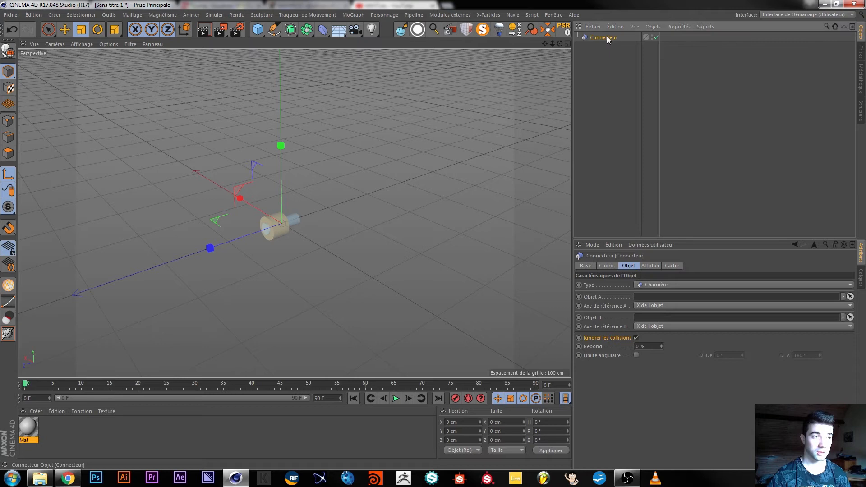
{"action": "left_click", "coordinate": [213, 15]}
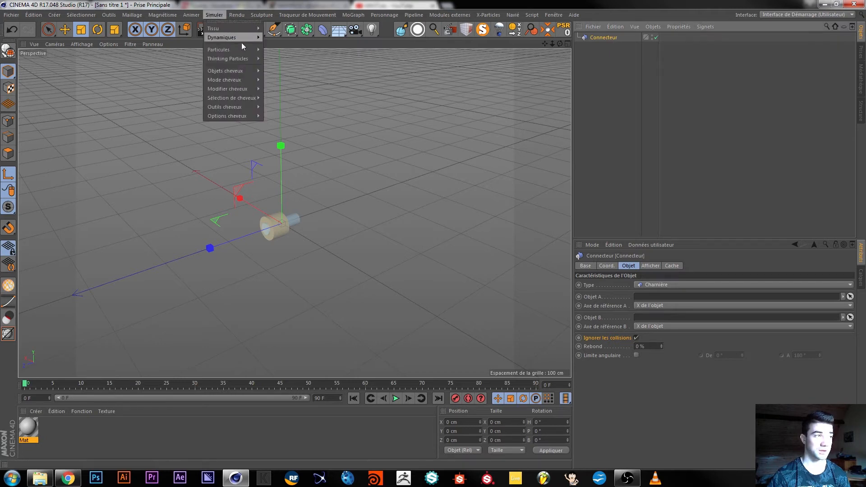
{"action": "mouse_move", "coordinate": [246, 40]}
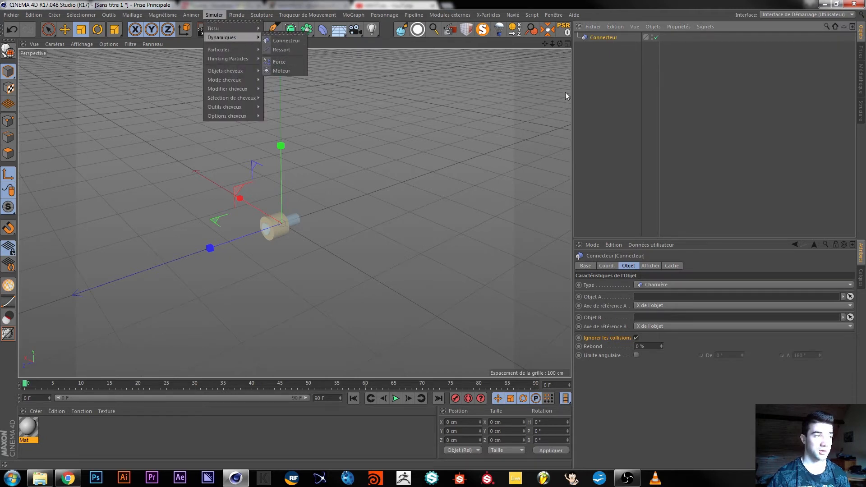
{"action": "left_click", "coordinate": [605, 38]}
{"action": "key", "text": "Delete"}
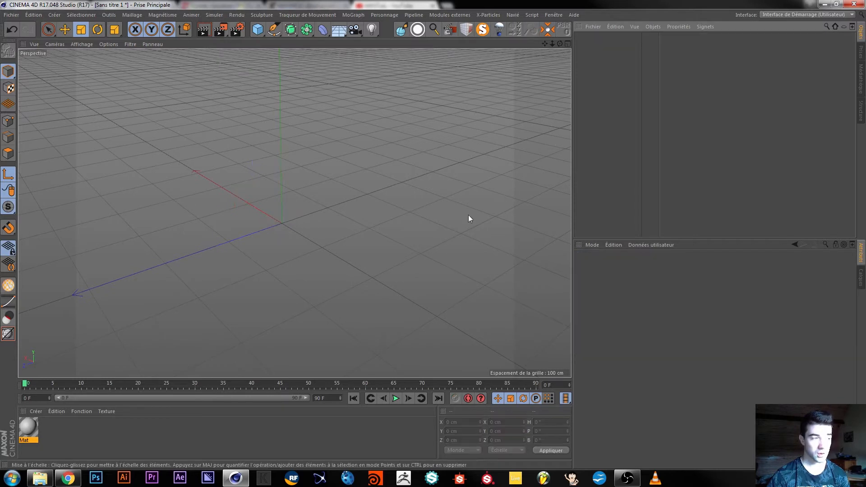
Add a Plan primitive and a Cube primitive at the scene's origin
{"action": "left_click_drag", "start_coordinate": [275, 213], "coordinate": [295, 232], "text": "alt"}
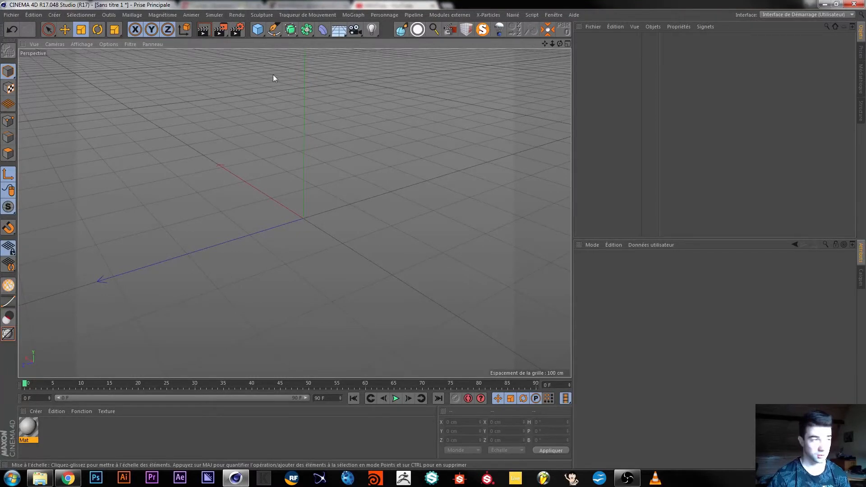
{"action": "left_click_drag", "start_coordinate": [257, 29], "coordinate": [351, 65]}
{"action": "left_click_drag", "start_coordinate": [258, 32], "coordinate": [340, 42]}
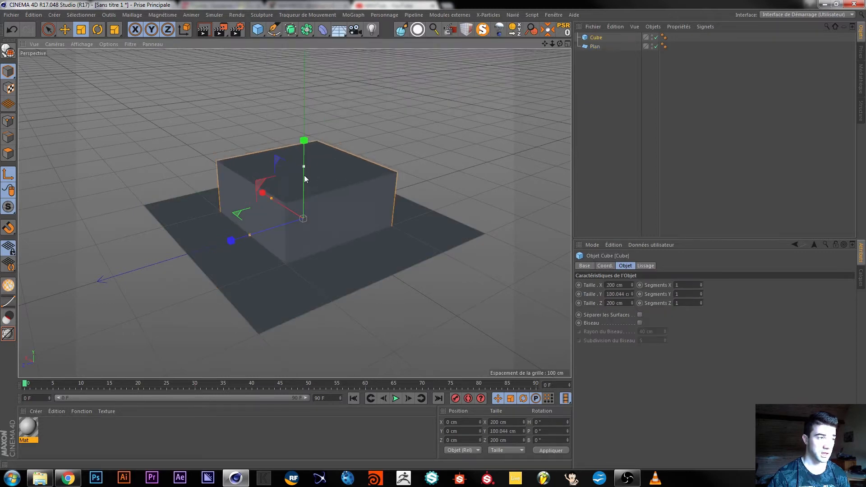
Scale the cube down to a thin slab about 64 cm in X, 4 cm in Y and 78 cm in Z
{"action": "left_click_drag", "start_coordinate": [305, 179], "coordinate": [300, 223]}
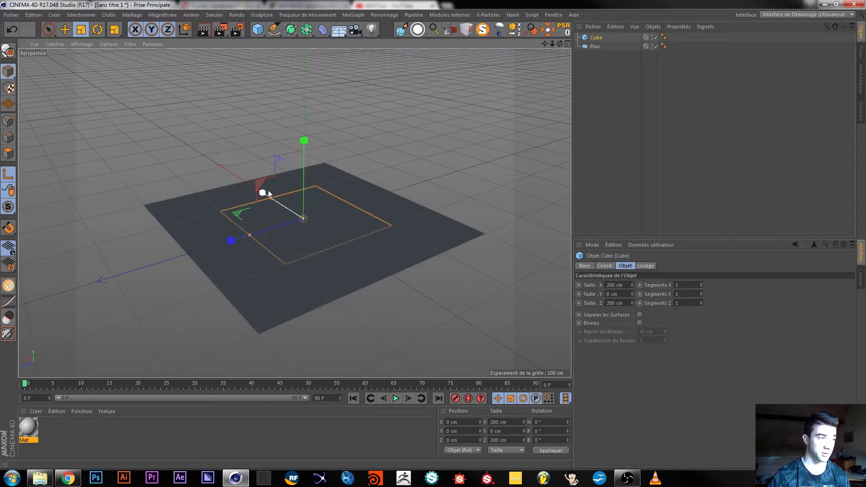
{"action": "left_click_drag", "start_coordinate": [273, 197], "coordinate": [292, 215]}
{"action": "left_click_drag", "start_coordinate": [255, 238], "coordinate": [299, 216]}
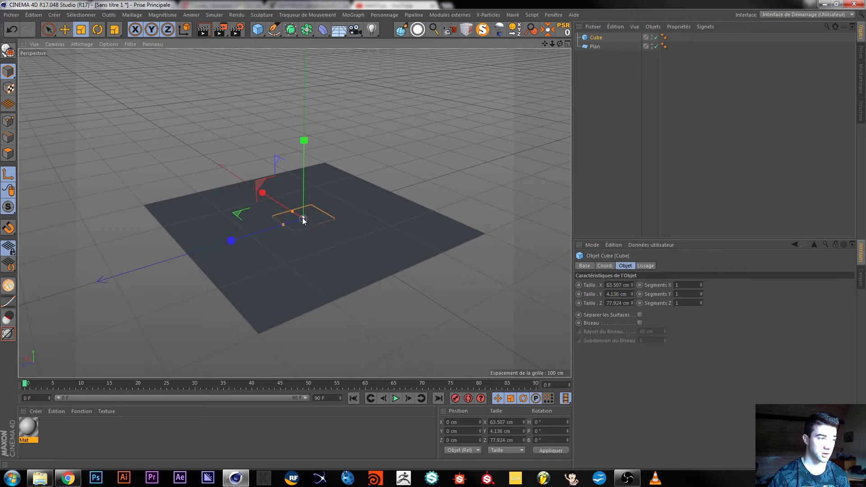
Raise the flattened cube above the plane to a Y position of about 108 cm
{"action": "left_click", "coordinate": [65, 29]}
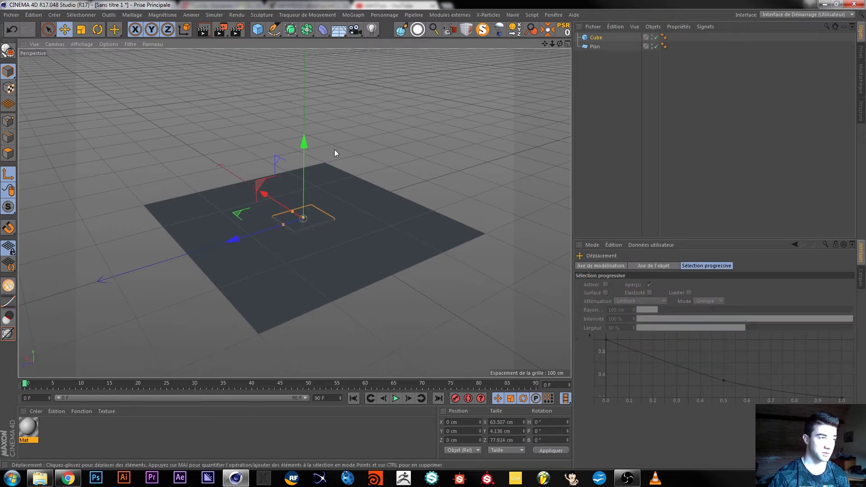
{"action": "left_click_drag", "start_coordinate": [303, 139], "coordinate": [304, 72]}
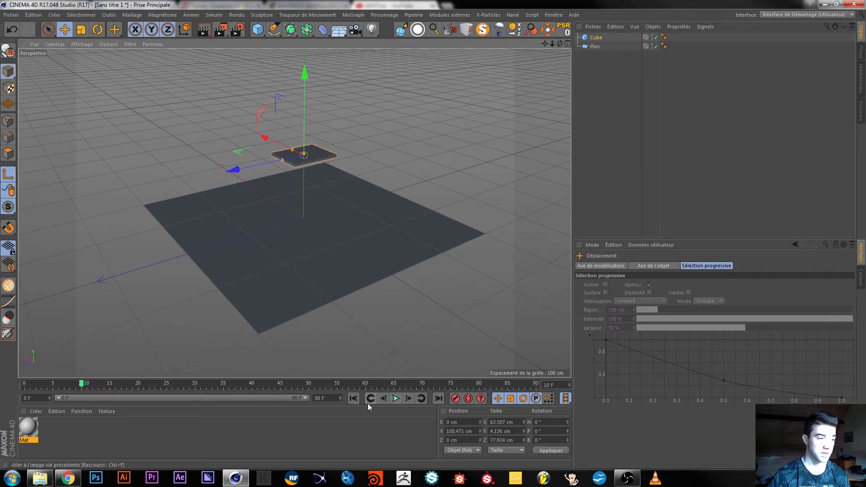
{"action": "left_click", "coordinate": [620, 92]}
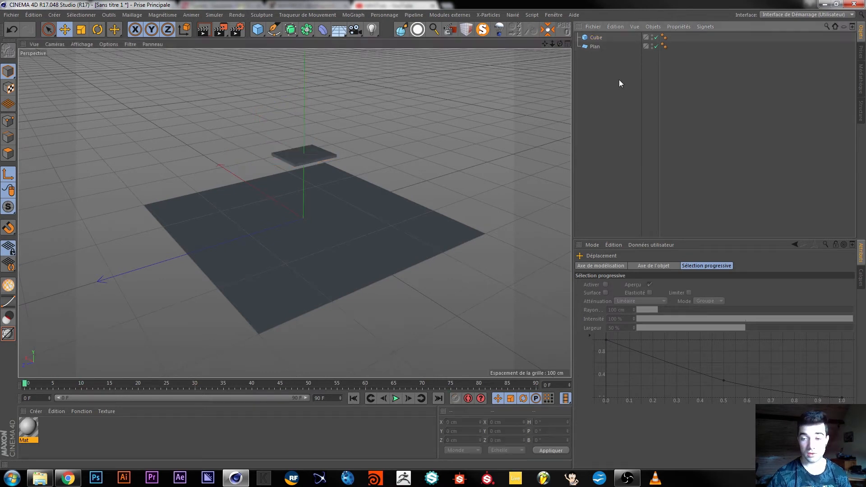
Give the Plan object a Corps collision simulation tag
{"action": "left_click", "coordinate": [595, 47]}
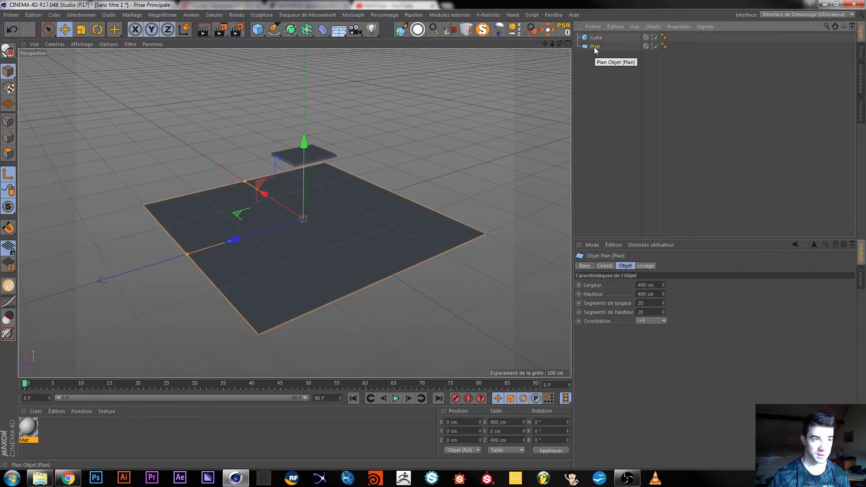
{"action": "right_click", "coordinate": [594, 47]}
{"action": "mouse_move", "coordinate": [673, 155]}
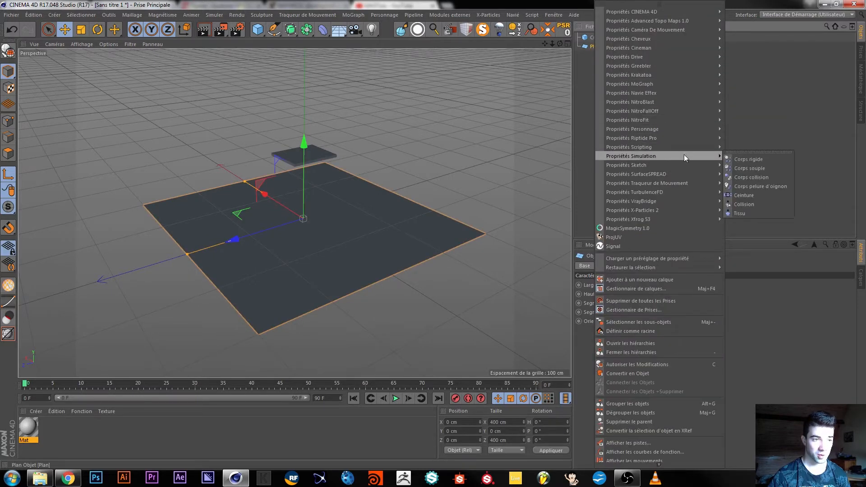
{"action": "left_click", "coordinate": [748, 178]}
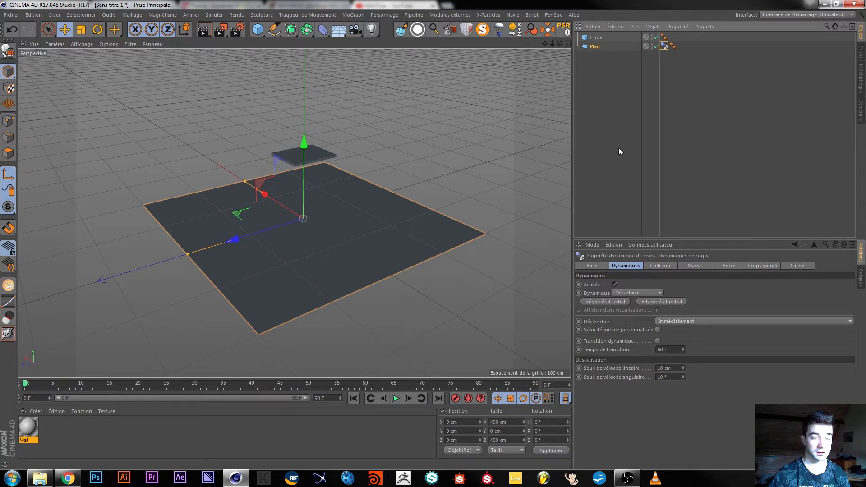
{"action": "left_click", "coordinate": [607, 92]}
Give the Cube object a Corps rigide simulation tag
{"action": "left_click", "coordinate": [600, 37]}
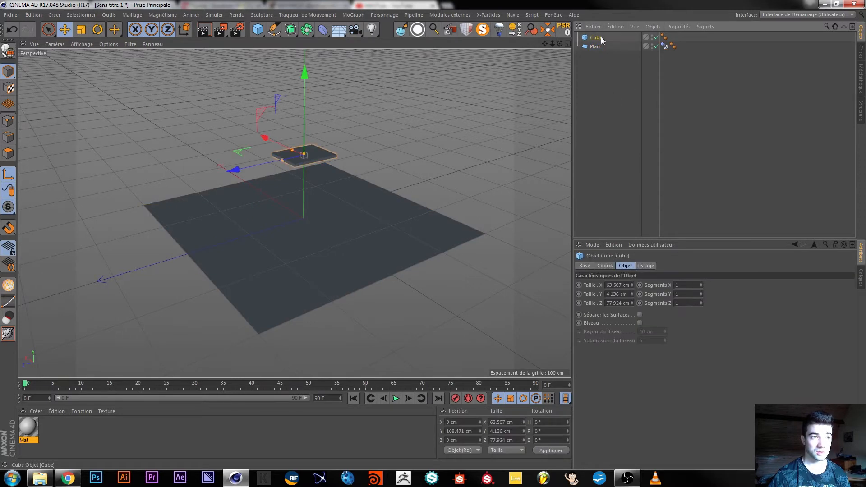
{"action": "right_click", "coordinate": [600, 38]}
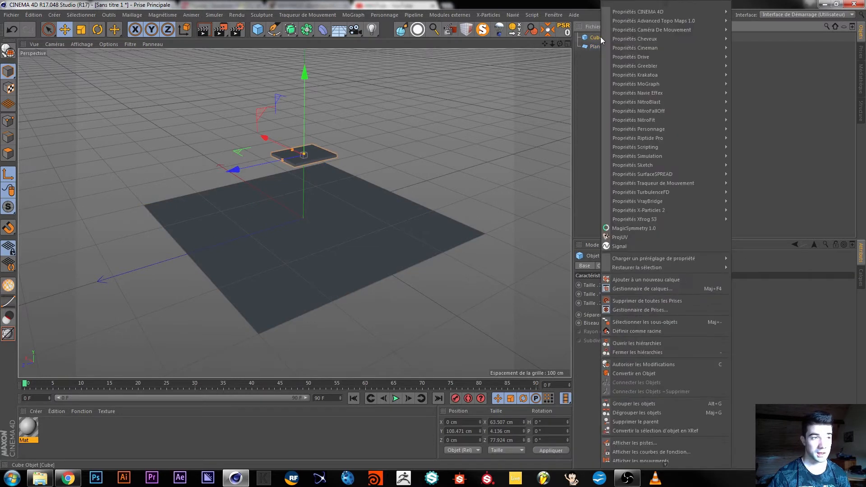
{"action": "mouse_move", "coordinate": [717, 156]}
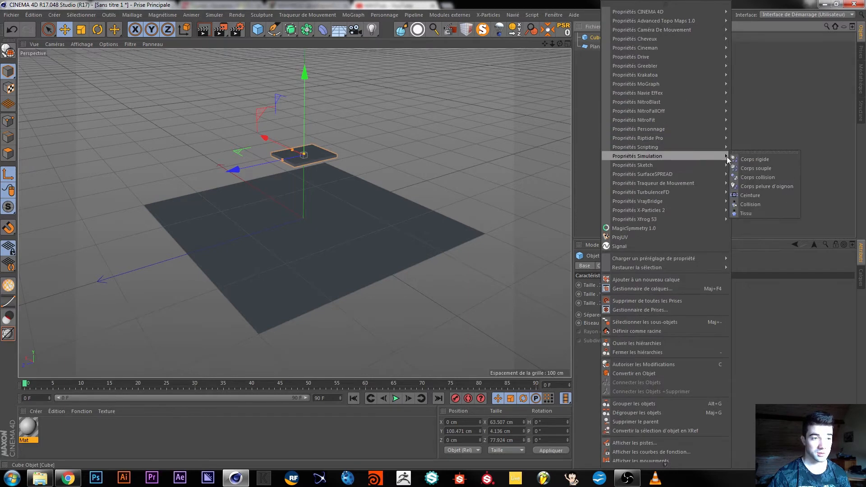
{"action": "left_click", "coordinate": [755, 159]}
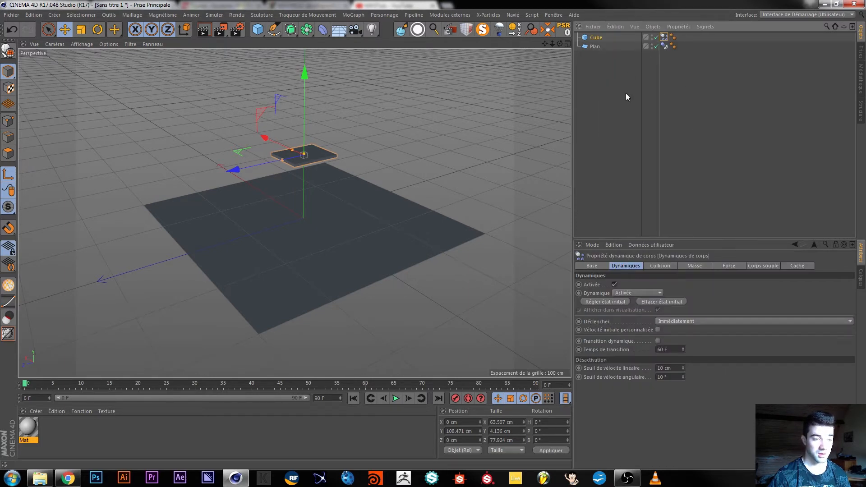
Show the project's Dynamiques settings and test-play the cube's fall onto the plane, rewinding to frame 0
{"action": "key", "text": "ctrl+d"}
{"action": "left_click", "coordinate": [687, 267]}
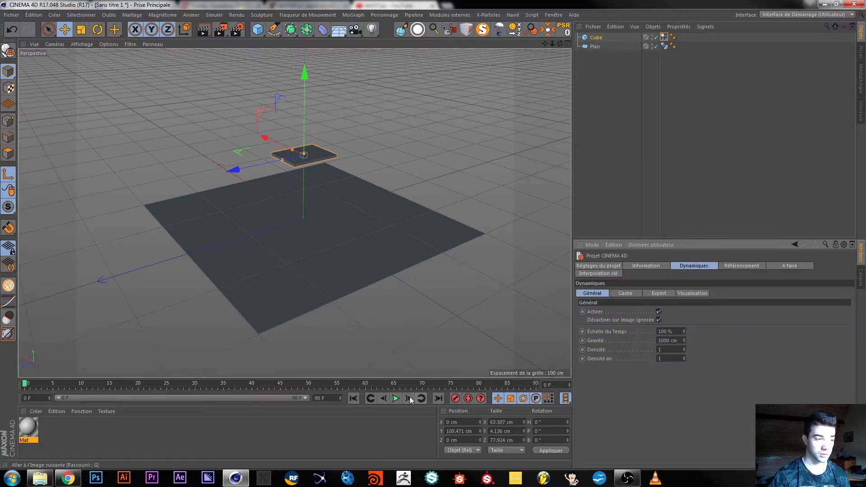
{"action": "left_click", "coordinate": [621, 170]}
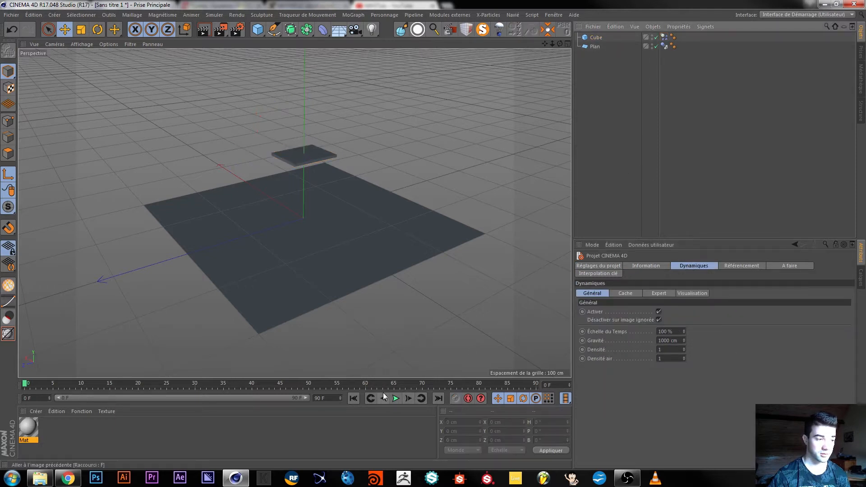
{"action": "left_click", "coordinate": [395, 399]}
{"action": "left_click", "coordinate": [396, 399]}
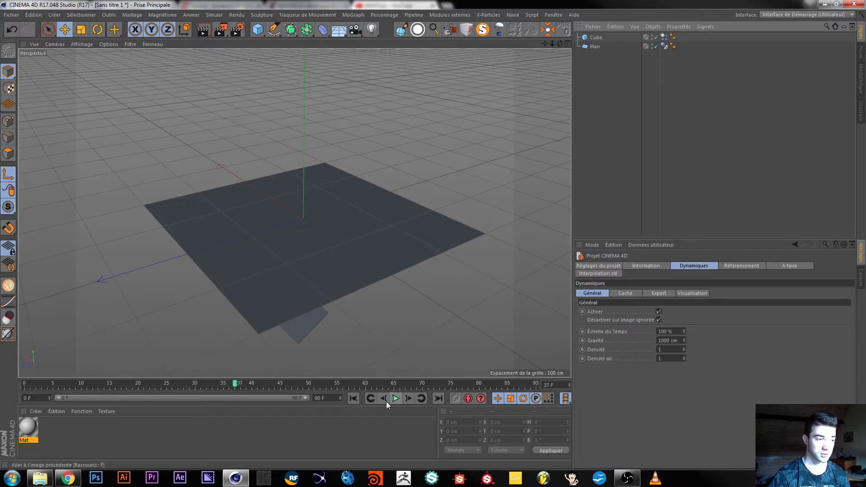
{"action": "left_click", "coordinate": [354, 399]}
Thicken the cube to about 24 cm in Y and play the simulation again
{"action": "left_click", "coordinate": [596, 38]}
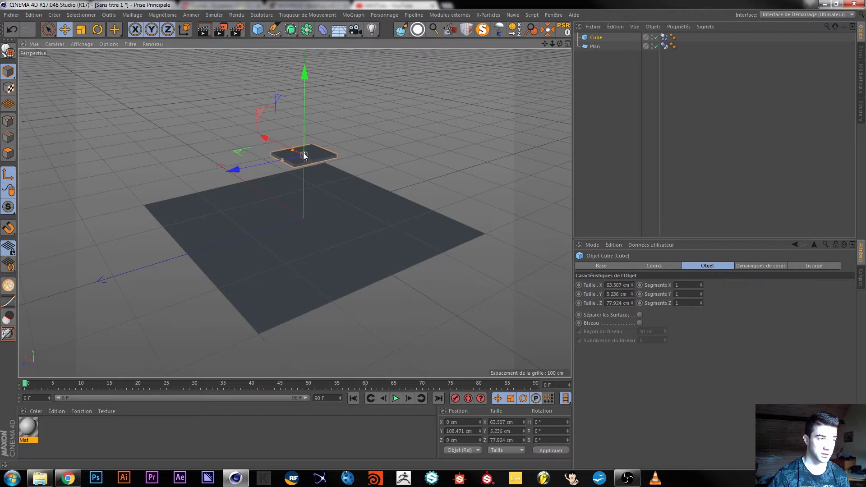
{"action": "left_click_drag", "start_coordinate": [304, 154], "coordinate": [304, 147]}
{"action": "left_click", "coordinate": [394, 399]}
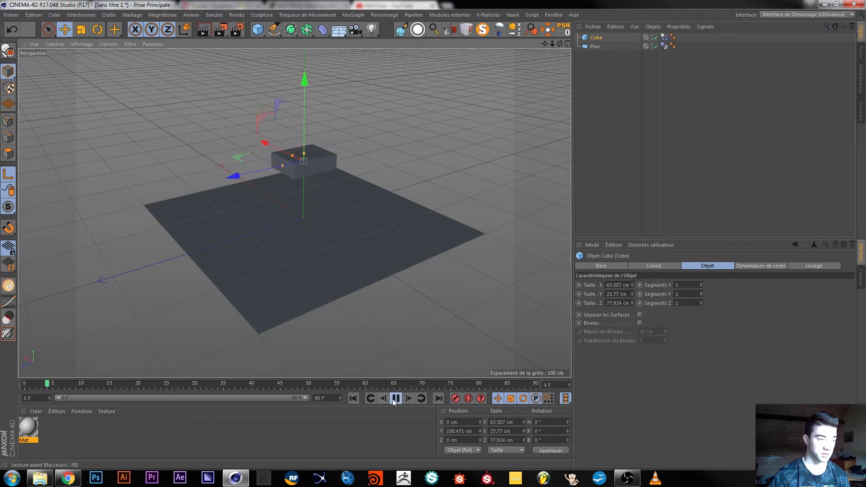
{"action": "left_click", "coordinate": [393, 399]}
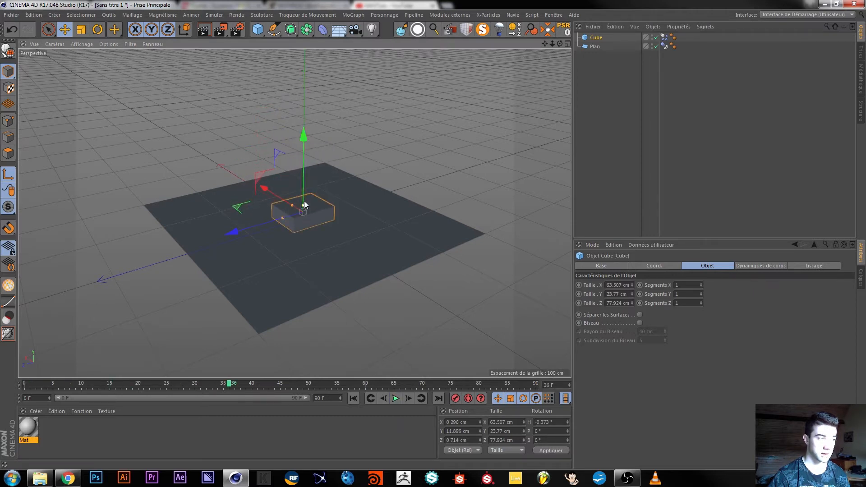
Reduce the cube's Y size to about 11 cm and replay its fall from the start, ending back at frame 0
{"action": "left_click_drag", "start_coordinate": [304, 207], "coordinate": [303, 211]}
{"action": "left_click", "coordinate": [353, 398]}
{"action": "left_click", "coordinate": [396, 398]}
{"action": "left_click", "coordinate": [396, 399]}
{"action": "scroll", "coordinate": [312, 237], "scroll_direction": "up", "scroll_amount": 5}
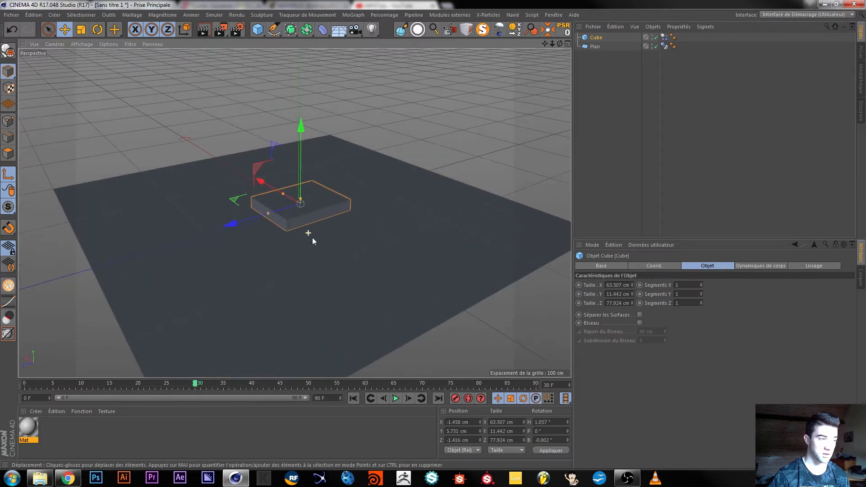
{"action": "left_click_drag", "start_coordinate": [267, 240], "coordinate": [263, 243], "text": "alt"}
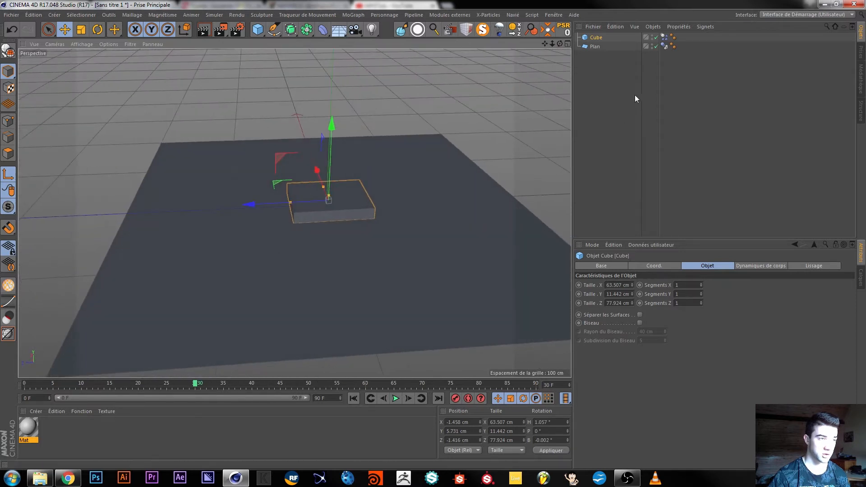
{"action": "left_click", "coordinate": [594, 38]}
{"action": "left_click", "coordinate": [354, 398]}
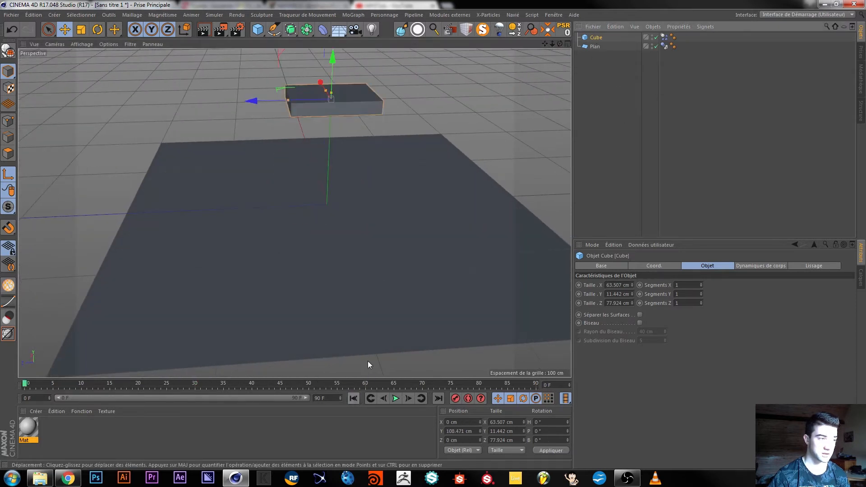
Move the cube to about 60 cm in Z and place a duplicate beside it at about -27 cm in Z
{"action": "left_click_drag", "start_coordinate": [311, 109], "coordinate": [186, 129], "text": "alt"}
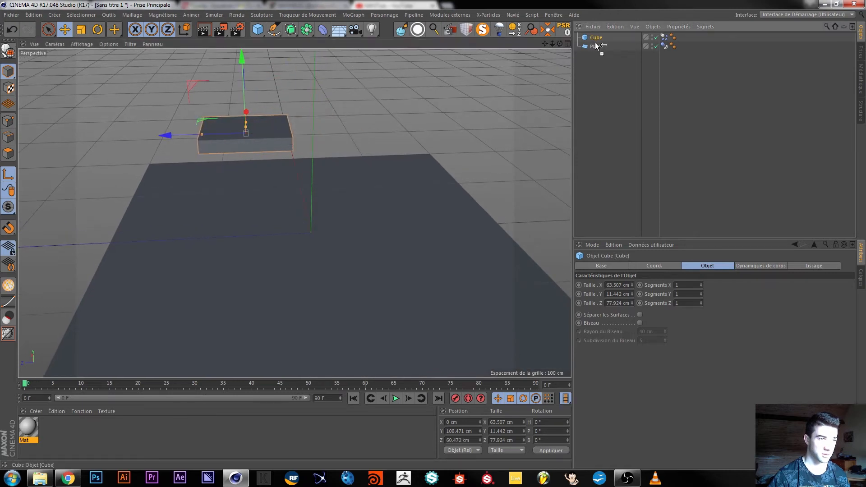
{"action": "left_click_drag", "start_coordinate": [596, 45], "coordinate": [597, 47], "text": "ctrl"}
{"action": "left_click_drag", "start_coordinate": [163, 137], "coordinate": [266, 136]}
Apply the Mat material to the Plan object and clear the material selection
{"action": "left_click_drag", "start_coordinate": [281, 216], "coordinate": [280, 186], "text": "alt"}
{"action": "left_click", "coordinate": [33, 429]}
{"action": "left_click_drag", "start_coordinate": [35, 430], "coordinate": [136, 330]}
{"action": "left_click", "coordinate": [192, 438]}
Play the simulation of both cubes falling onto the plane, stop it and rewind to frame 0
{"action": "left_click", "coordinate": [392, 398]}
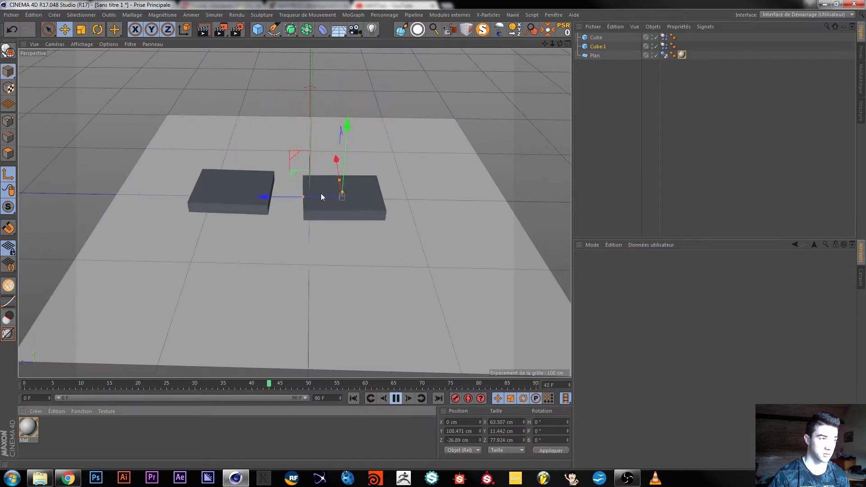
{"action": "left_click", "coordinate": [397, 398]}
{"action": "left_click", "coordinate": [351, 399]}
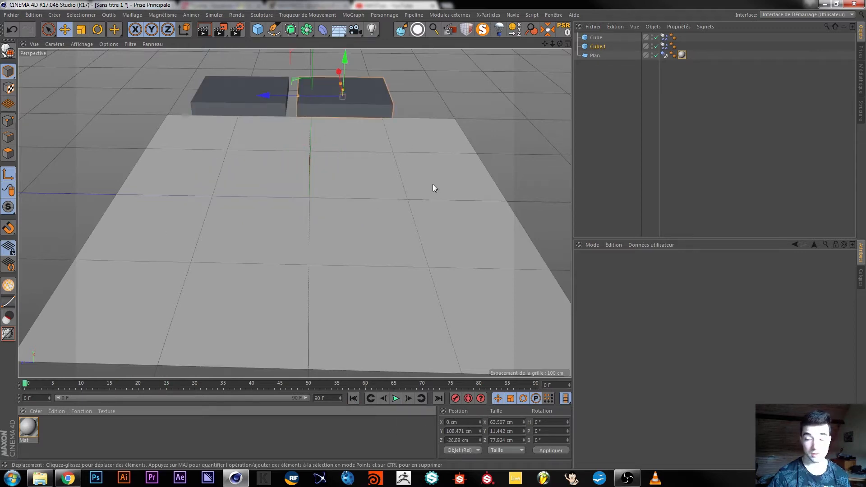
Add a dynamics Connecteur object to the scene and raise it to about 39 cm in Y
{"action": "middle_click_drag", "start_coordinate": [355, 112], "coordinate": [371, 135], "text": "alt"}
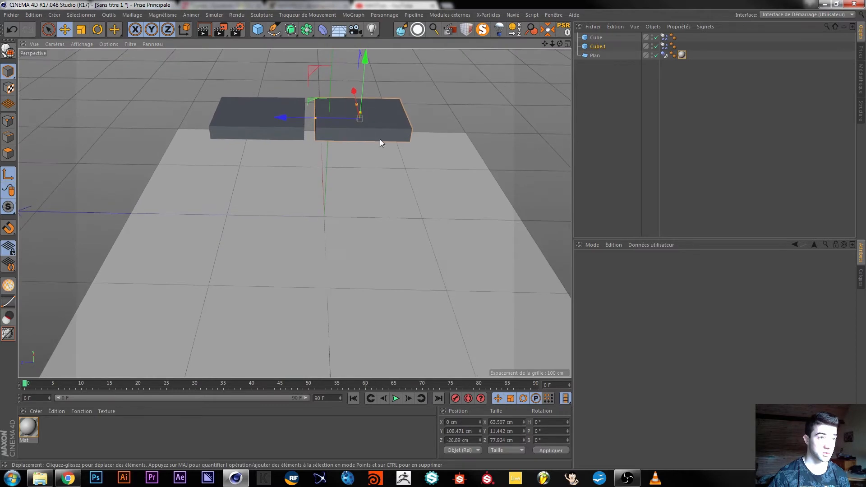
{"action": "left_click", "coordinate": [603, 90]}
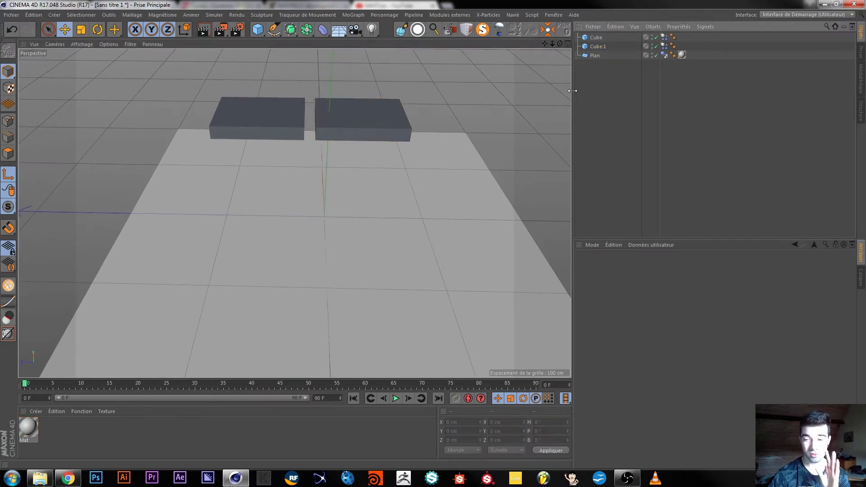
{"action": "left_click", "coordinate": [213, 15]}
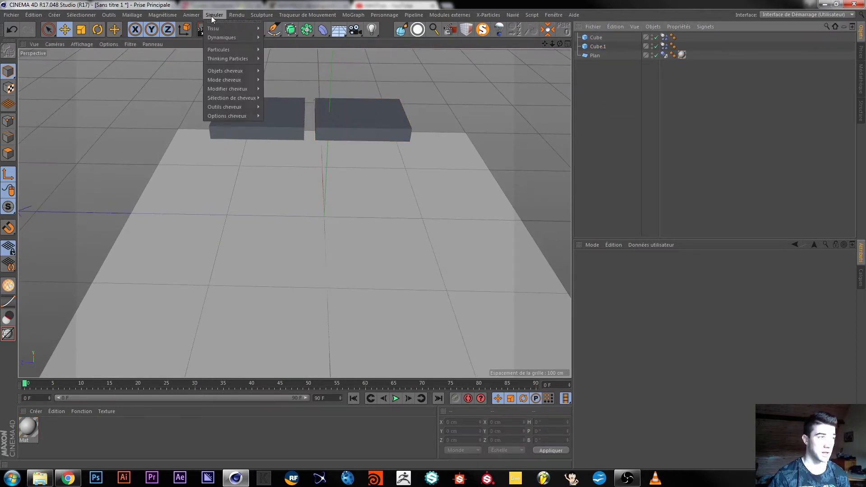
{"action": "mouse_move", "coordinate": [231, 36]}
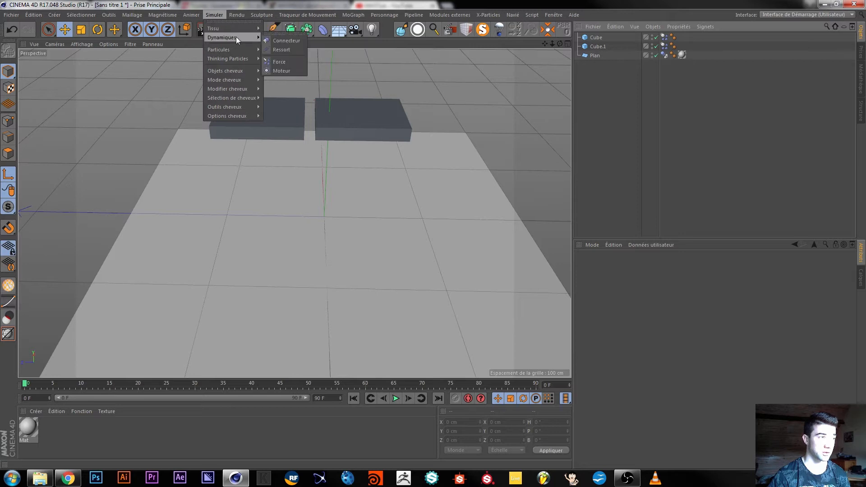
{"action": "left_click", "coordinate": [284, 41]}
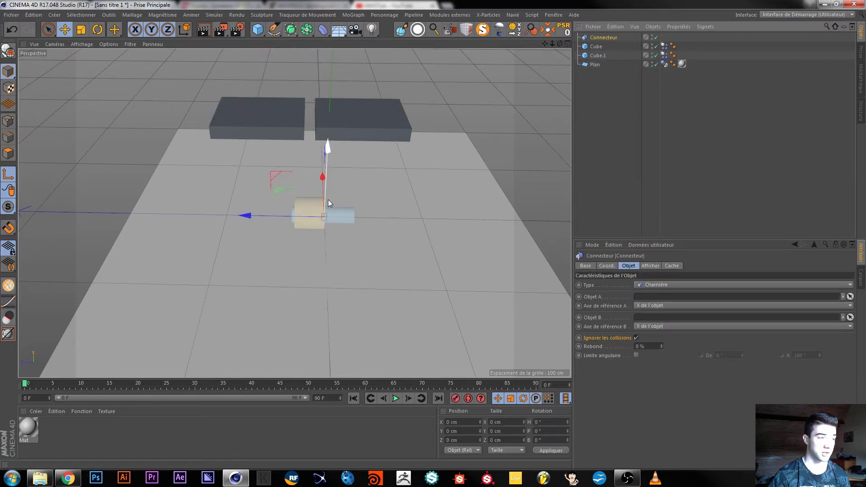
{"action": "left_click_drag", "start_coordinate": [328, 152], "coordinate": [329, 113]}
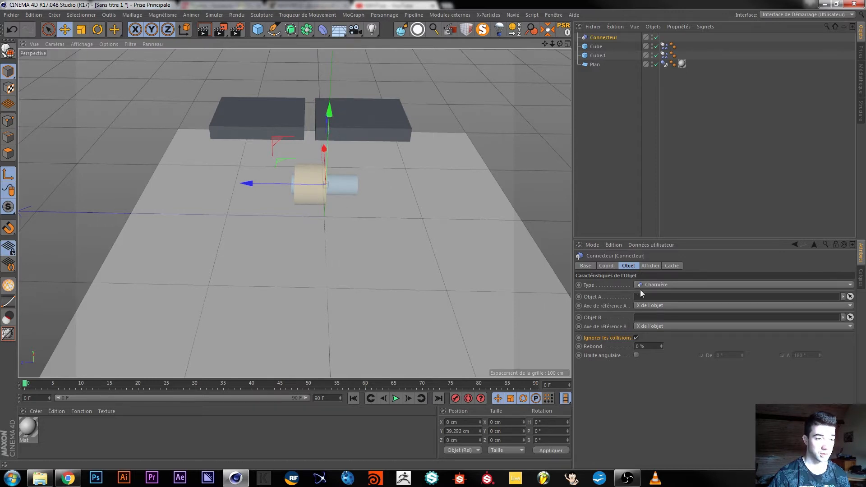
Try the Rotule and Curseur types on the connector, comparing their shapes, and set it back to Charnière
{"action": "scroll", "coordinate": [652, 286], "scroll_direction": "down", "scroll_amount": 2}
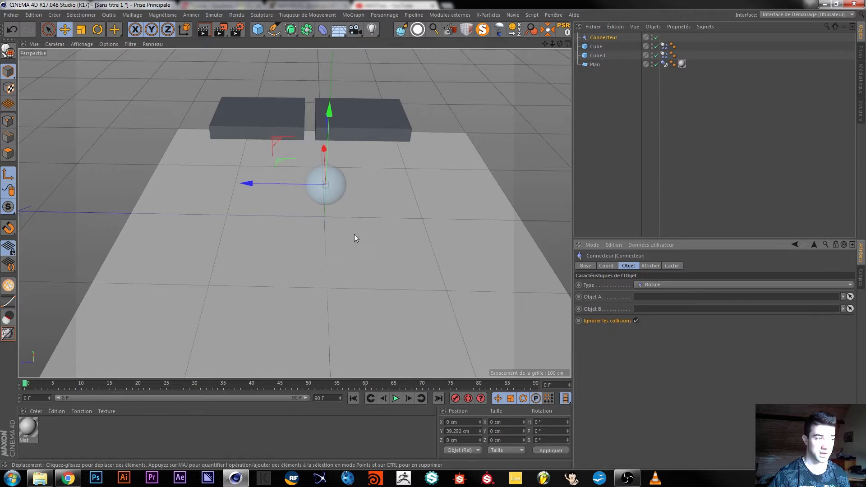
{"action": "scroll", "coordinate": [665, 286], "scroll_direction": "down", "scroll_amount": 2}
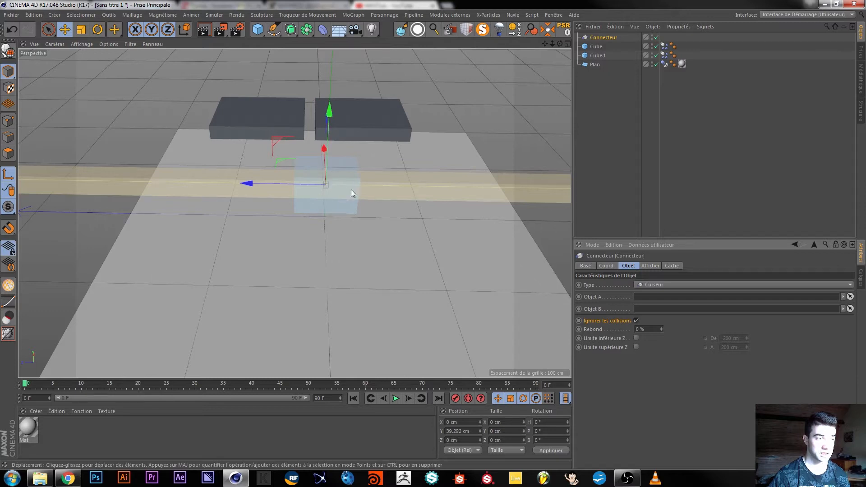
{"action": "scroll", "coordinate": [427, 211], "scroll_direction": "down", "scroll_amount": 3}
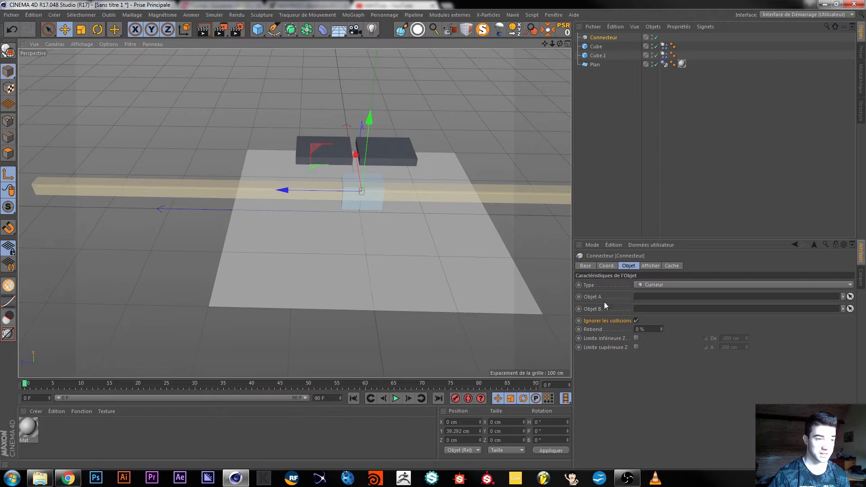
{"action": "left_click", "coordinate": [665, 285]}
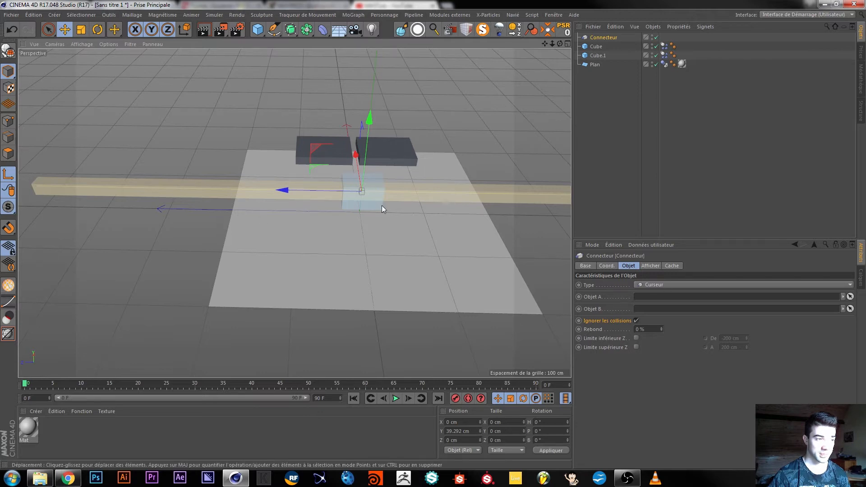
{"action": "left_click", "coordinate": [663, 290]}
{"action": "scroll", "coordinate": [657, 286], "scroll_direction": "up", "scroll_amount": 3}
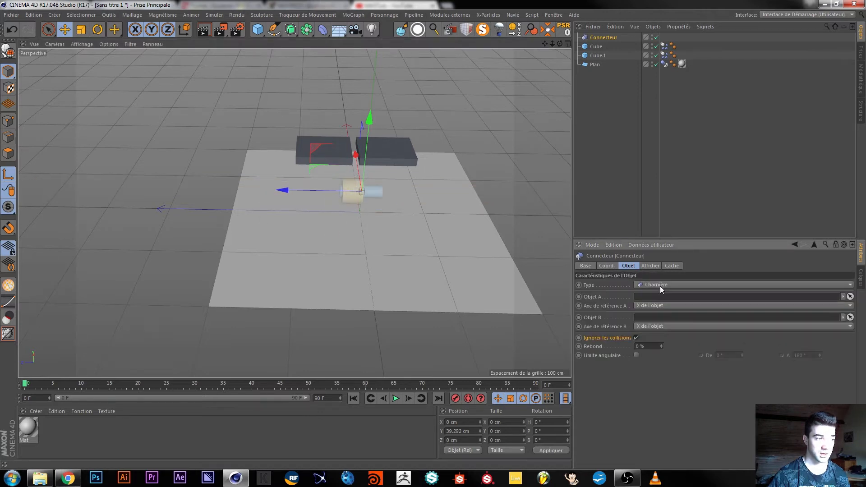
Preview the connector's Cardan type from several angles and return the type to Charnière
{"action": "scroll", "coordinate": [660, 286], "scroll_direction": "down", "scroll_amount": 1}
{"action": "left_click_drag", "start_coordinate": [375, 201], "coordinate": [342, 190], "text": "alt"}
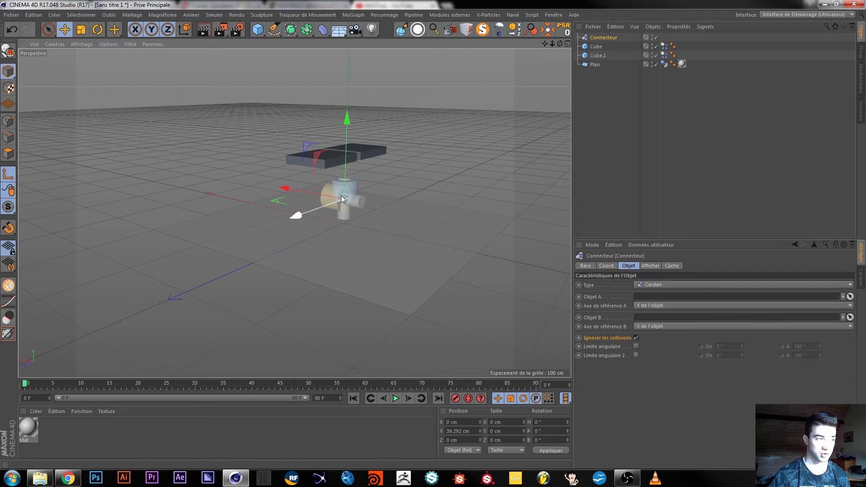
{"action": "left_click_drag", "start_coordinate": [355, 199], "coordinate": [316, 212], "text": "alt"}
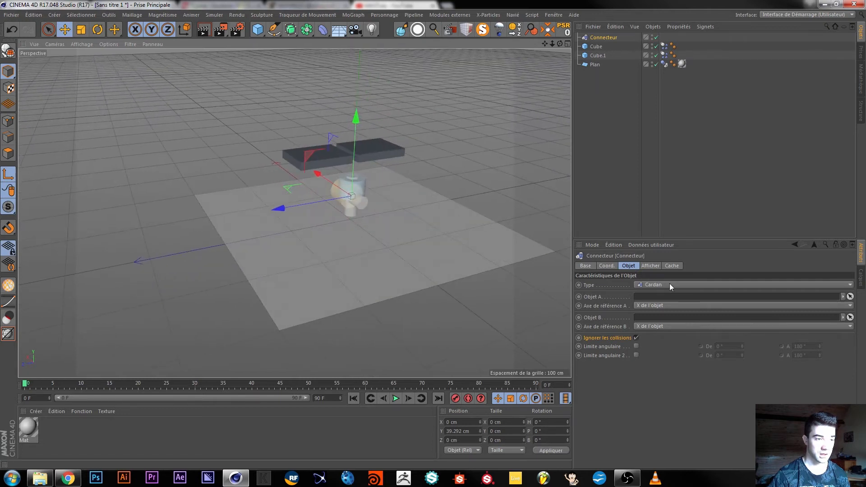
{"action": "scroll", "coordinate": [664, 283], "scroll_direction": "up", "scroll_amount": 1}
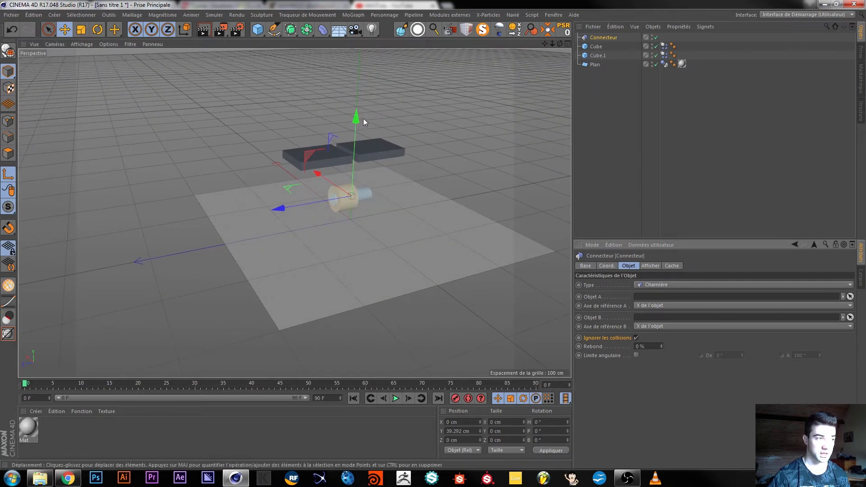
Raise the connector to the cubes' level at about 111 cm in Y and rotate its heading to -90°
{"action": "left_click_drag", "start_coordinate": [352, 125], "coordinate": [352, 75]}
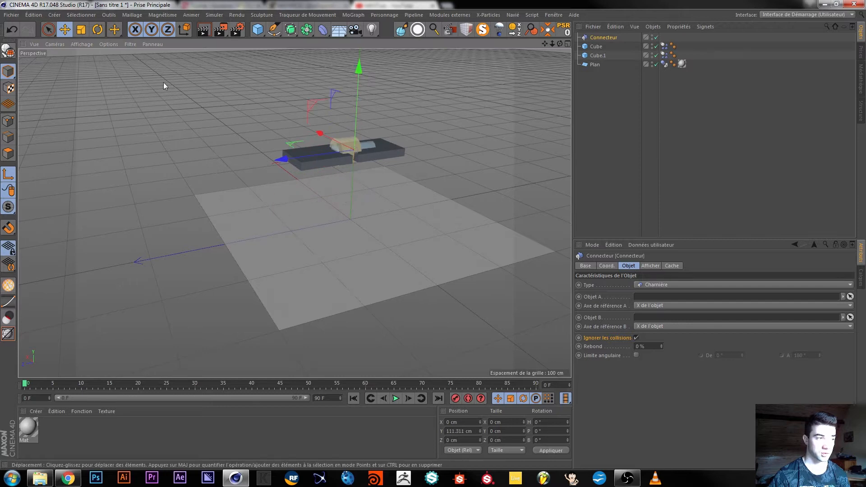
{"action": "left_click", "coordinate": [97, 29]}
{"action": "left_click_drag", "start_coordinate": [381, 160], "coordinate": [143, 169]}
{"action": "left_click", "coordinate": [68, 35]}
{"action": "scroll", "coordinate": [330, 158], "scroll_direction": "up", "scroll_amount": 5}
{"action": "left_click_drag", "start_coordinate": [351, 148], "coordinate": [302, 184], "text": "alt"}
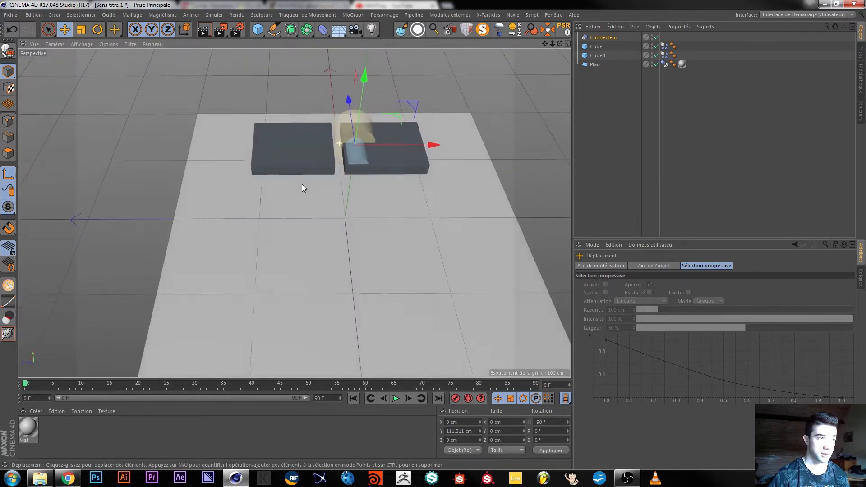
Bring Cube closer to its copy at about 54 cm in Z and position the connector over the gap at about 14 cm in Z
{"action": "left_click_drag", "start_coordinate": [418, 143], "coordinate": [400, 145]}
{"action": "left_click", "coordinate": [596, 46]}
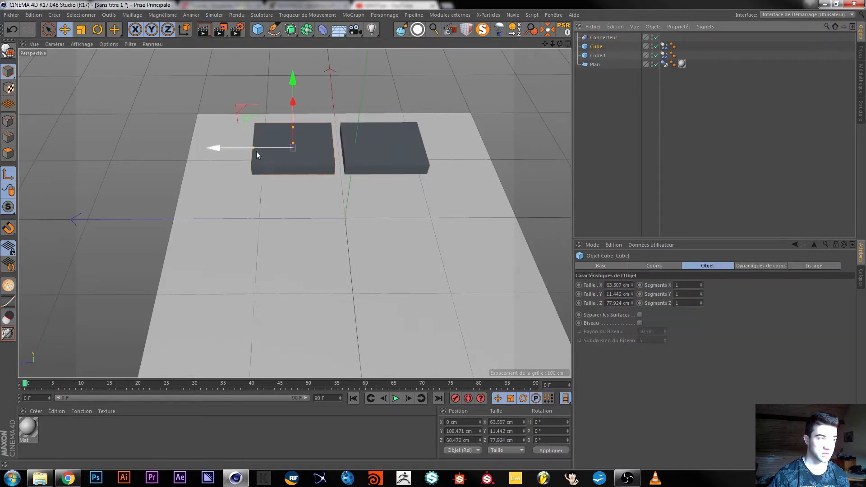
{"action": "left_click_drag", "start_coordinate": [240, 145], "coordinate": [246, 147]}
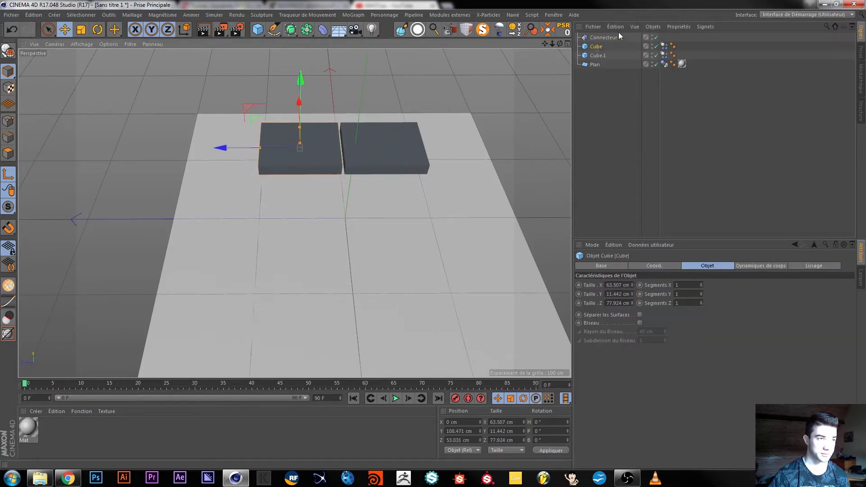
{"action": "left_click", "coordinate": [602, 37]}
{"action": "left_click_drag", "start_coordinate": [366, 143], "coordinate": [382, 142]}
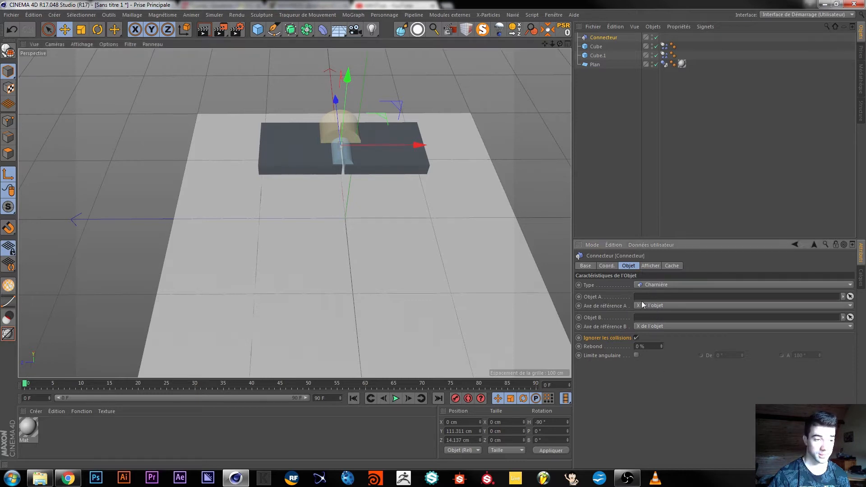
Assign Cube as the connector's Objet A and Cube.1 as Objet B, and view its display settings
{"action": "left_click_drag", "start_coordinate": [596, 46], "coordinate": [658, 291]}
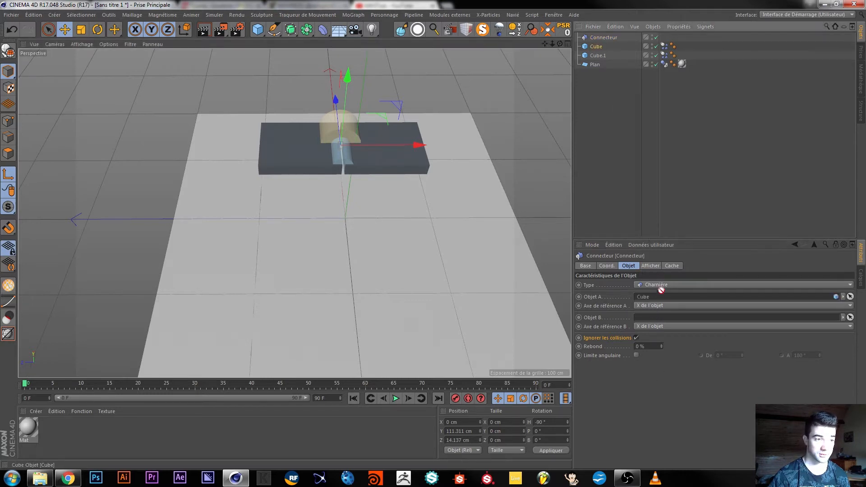
{"action": "left_click_drag", "start_coordinate": [598, 55], "coordinate": [656, 332]}
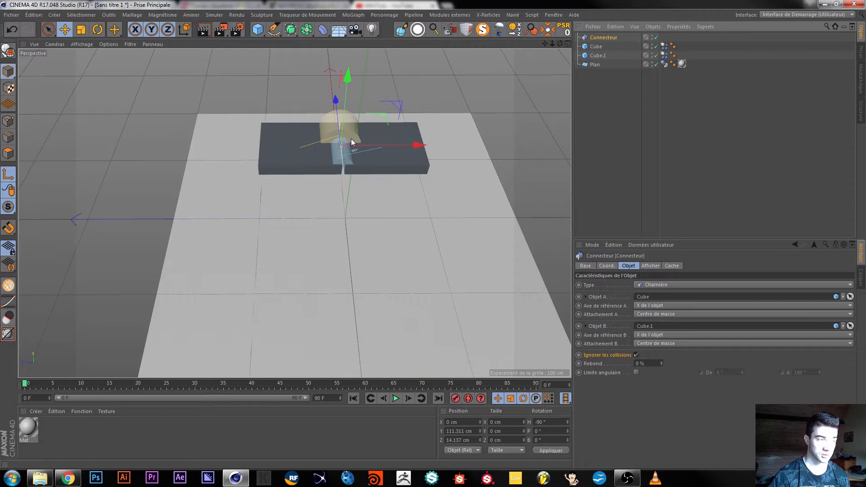
{"action": "left_click", "coordinate": [652, 266]}
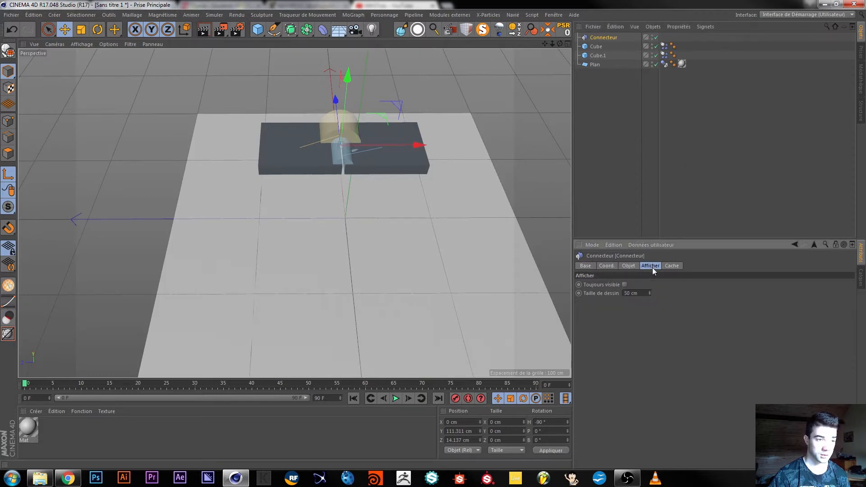
{"action": "left_click", "coordinate": [616, 219]}
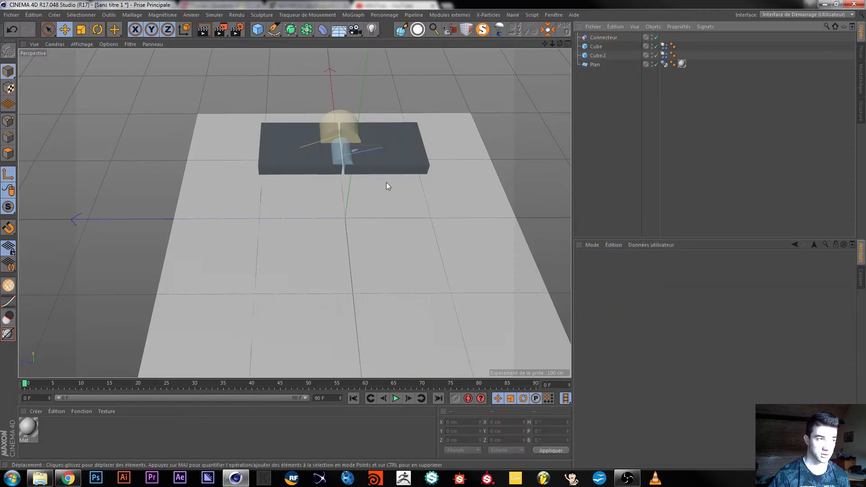
Play the simulation of the connected cubes up to frame 40 and render the current view
{"action": "left_click", "coordinate": [396, 400]}
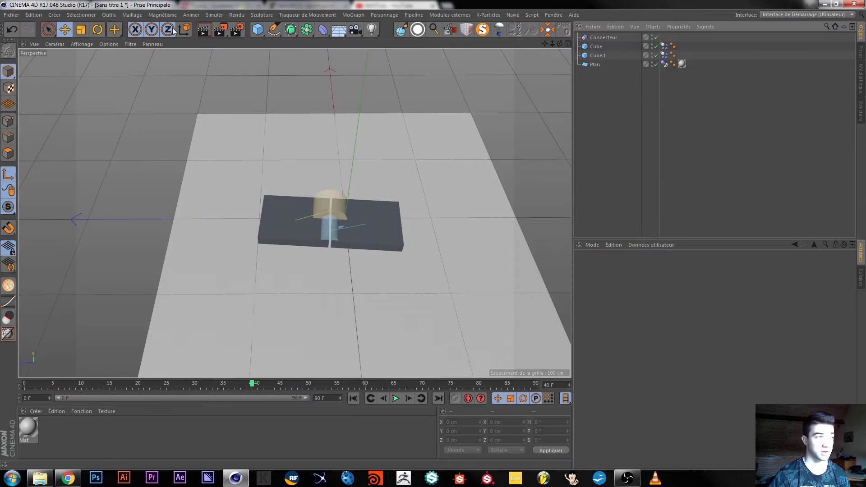
{"action": "left_click", "coordinate": [206, 30]}
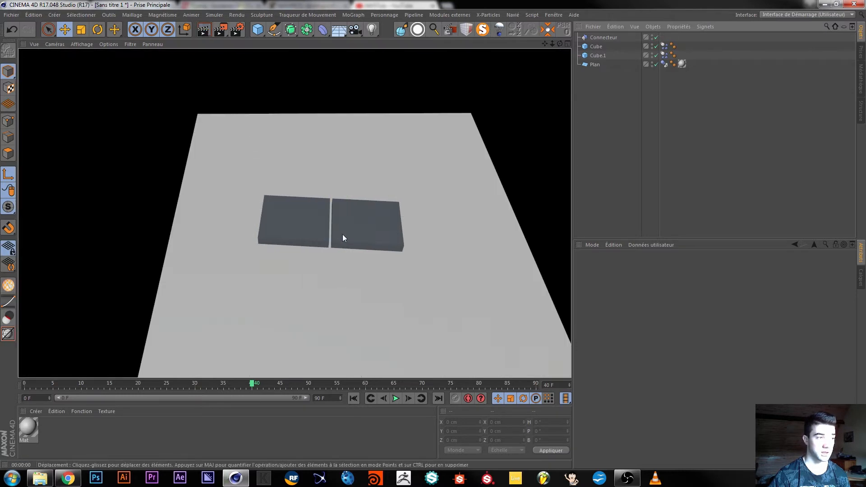
{"action": "left_click", "coordinate": [638, 100]}
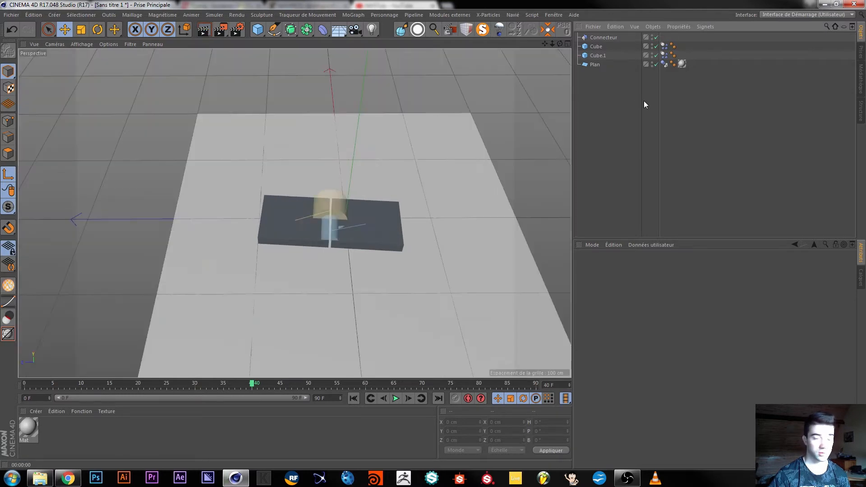
Review the connector's display, cache and object settings
{"action": "left_click", "coordinate": [605, 38]}
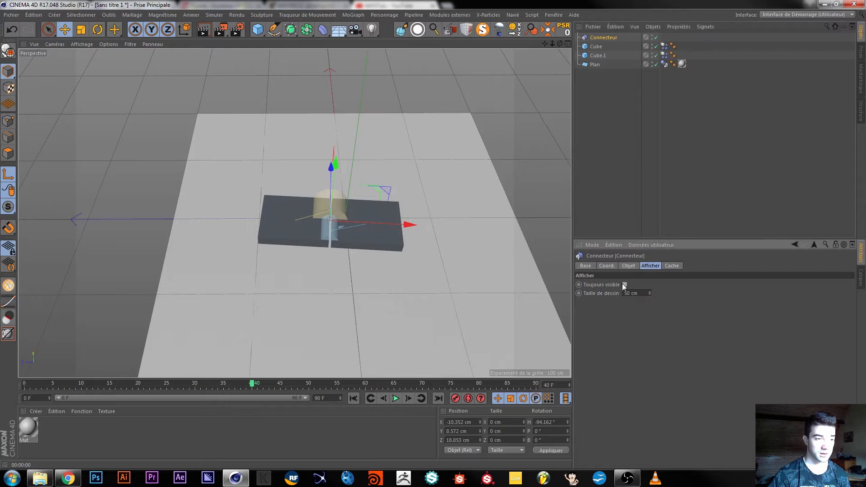
{"action": "left_click", "coordinate": [671, 266]}
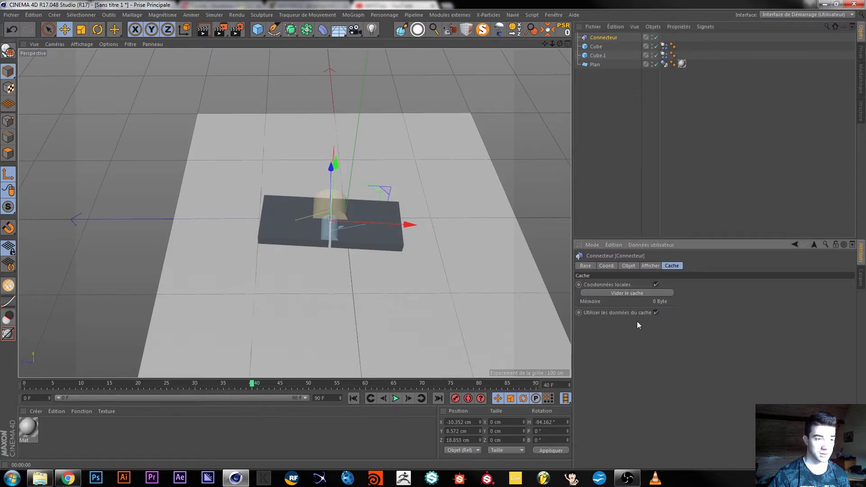
{"action": "left_click", "coordinate": [630, 266]}
{"action": "left_click", "coordinate": [669, 266]}
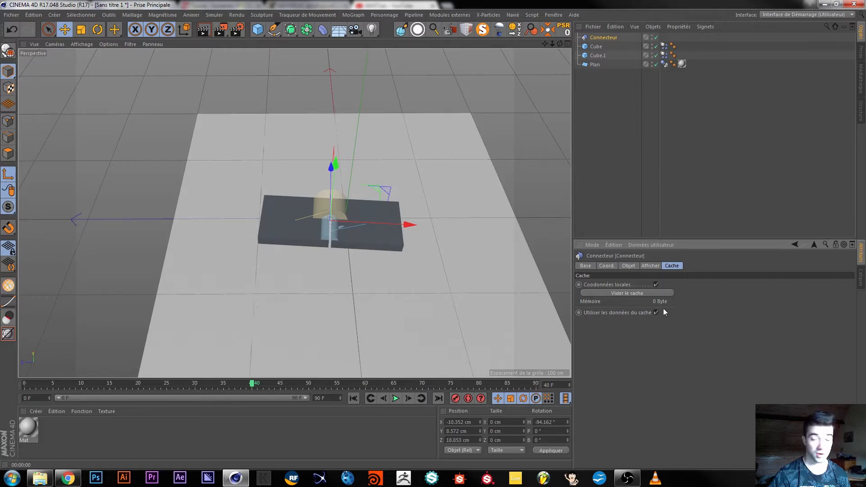
{"action": "left_click", "coordinate": [631, 265]}
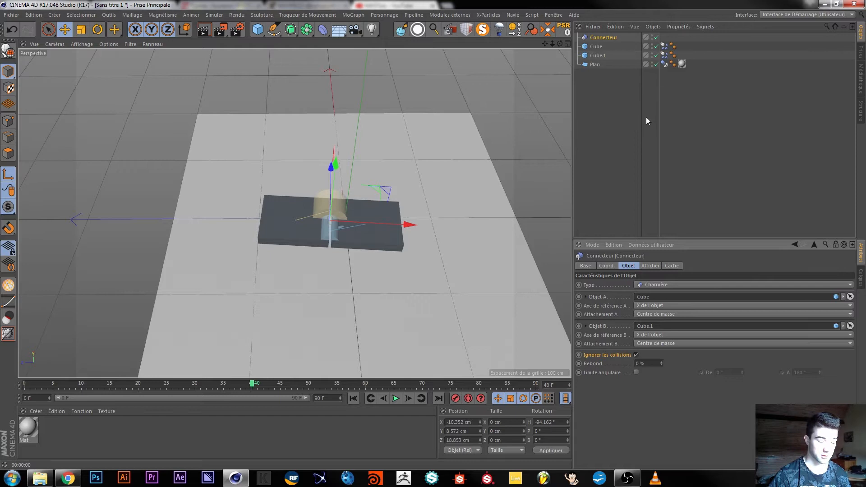
Rewind the simulation to frame 0 and show the project's general Dynamiques settings
{"action": "left_click", "coordinate": [355, 398]}
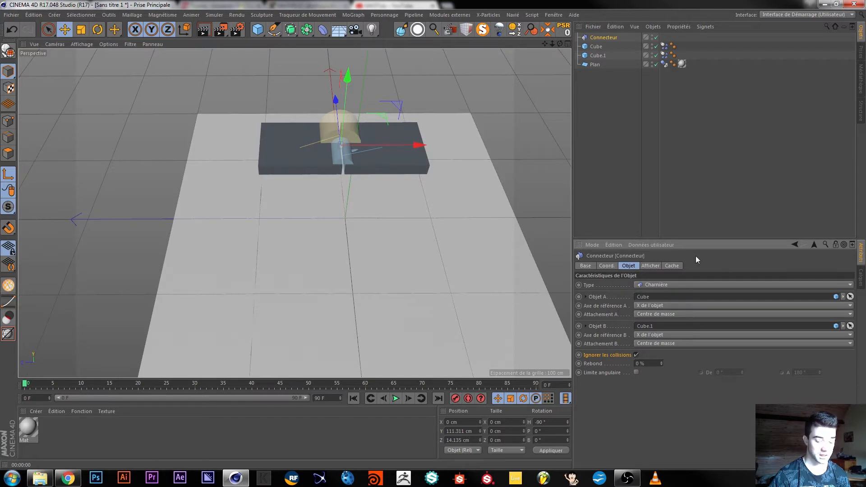
{"action": "key", "text": "ctrl+d"}
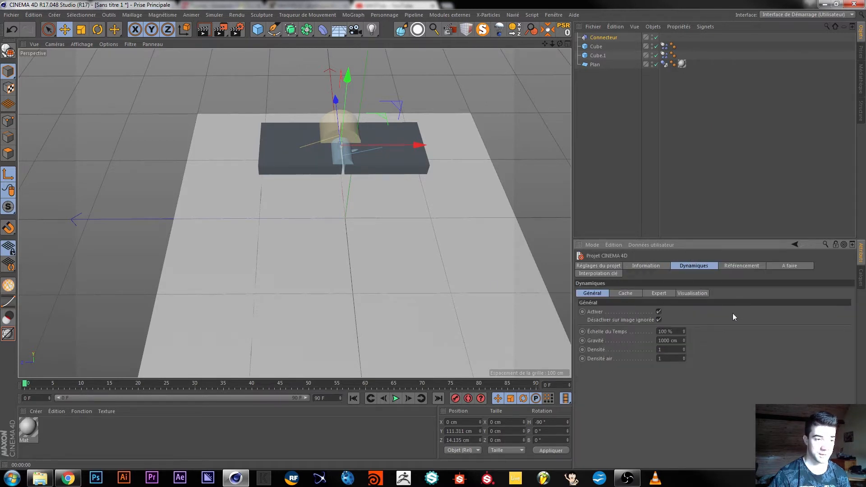
Set the project's Gravité to 2000 cm in the general Dynamiques settings and play the simulation up to frame 30
{"action": "left_click", "coordinate": [630, 291]}
{"action": "left_click", "coordinate": [659, 293]}
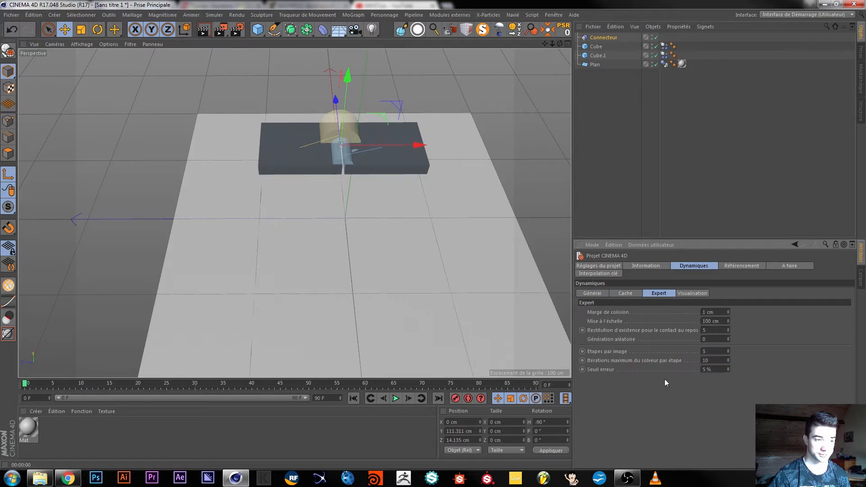
{"action": "left_click", "coordinate": [591, 293]}
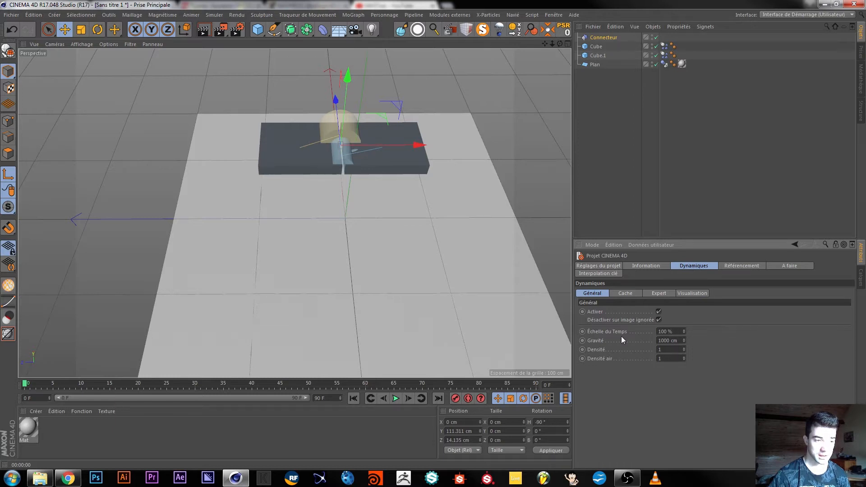
{"action": "left_click_drag", "start_coordinate": [665, 340], "coordinate": [633, 336]}
{"action": "type", "text": "2"}
{"action": "key", "text": "Return"}
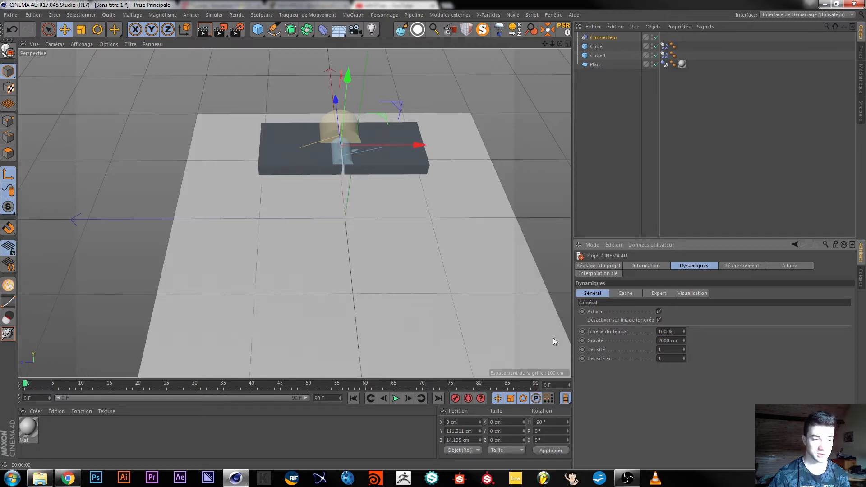
{"action": "left_click", "coordinate": [395, 398]}
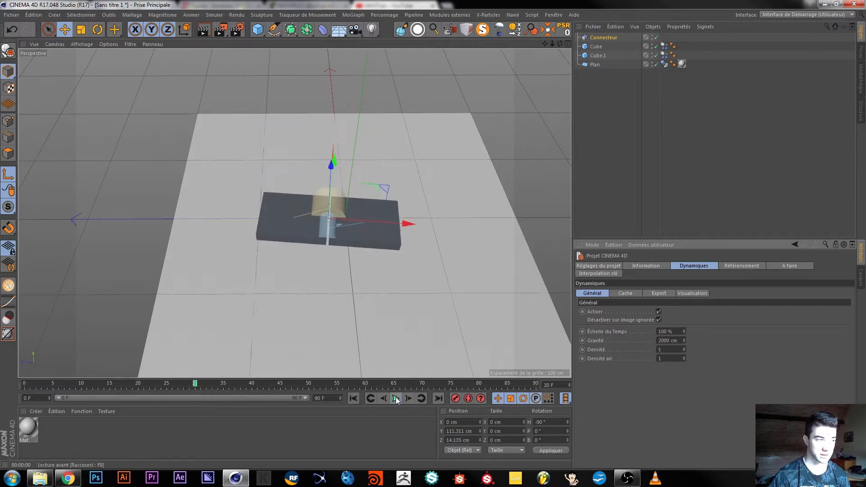
Set the project's Gravité to 500 cm, replay the simulation from the start and rewind to frame 0
{"action": "left_click_drag", "start_coordinate": [668, 341], "coordinate": [646, 345]}
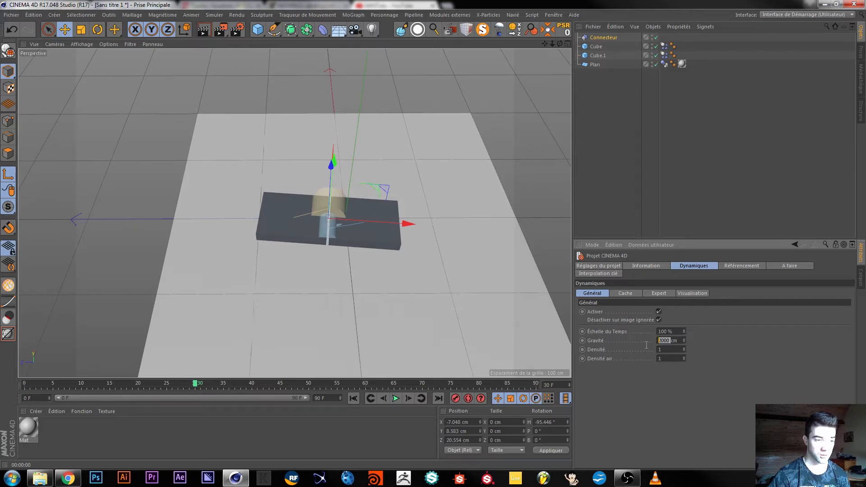
{"action": "type", "text": "500"}
{"action": "key", "text": "Return"}
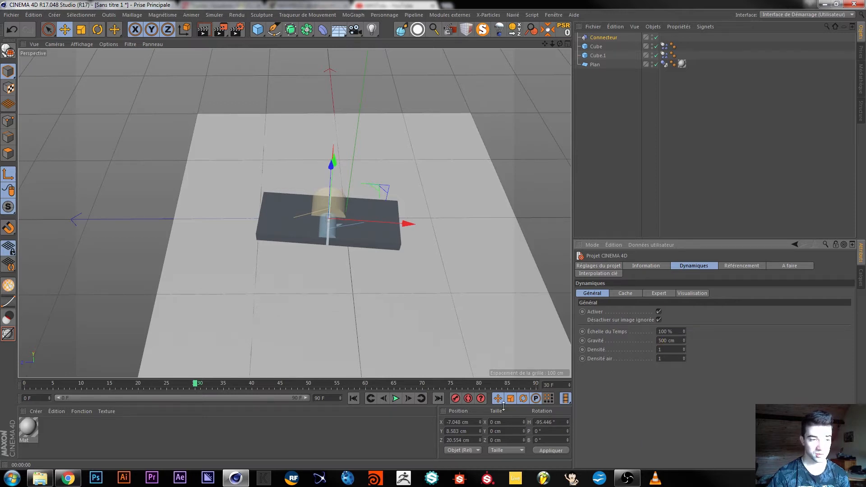
{"action": "left_click", "coordinate": [358, 399]}
{"action": "left_click", "coordinate": [395, 399]}
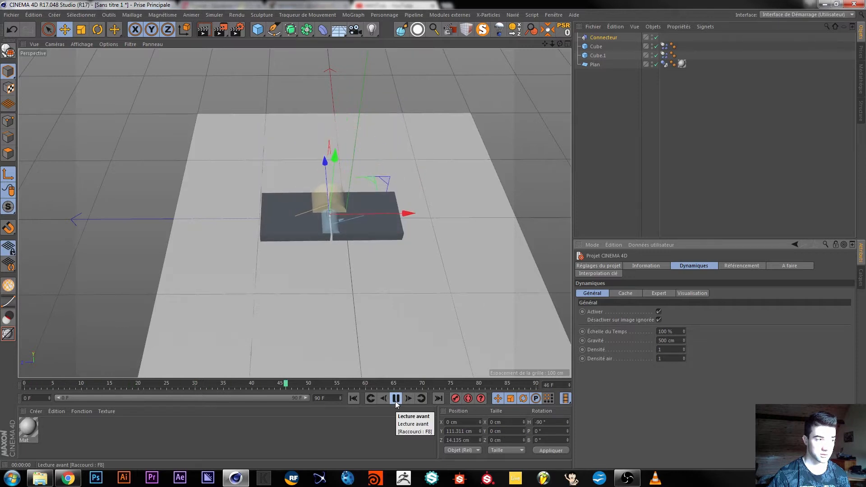
{"action": "left_click", "coordinate": [396, 400]}
{"action": "left_click", "coordinate": [354, 400]}
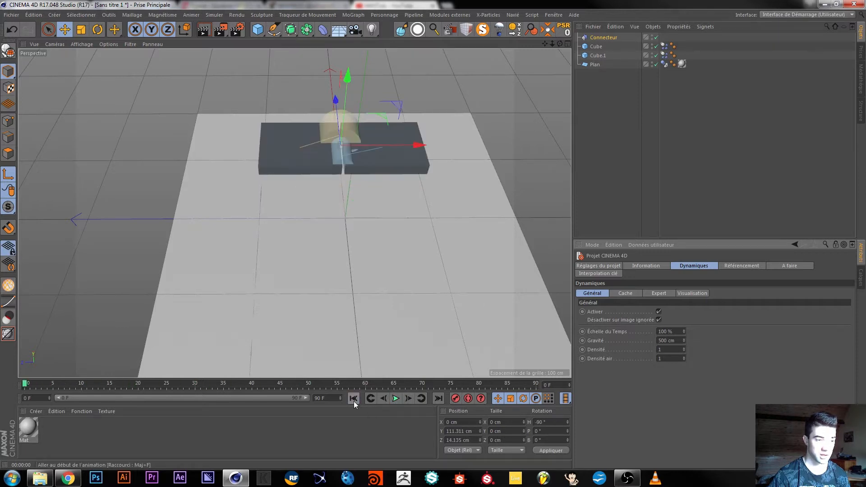
Review the Expert dynamics settings, such as Marge de collision and Seuil erreur, and play the simulation up to frame 40
{"action": "left_click", "coordinate": [659, 293]}
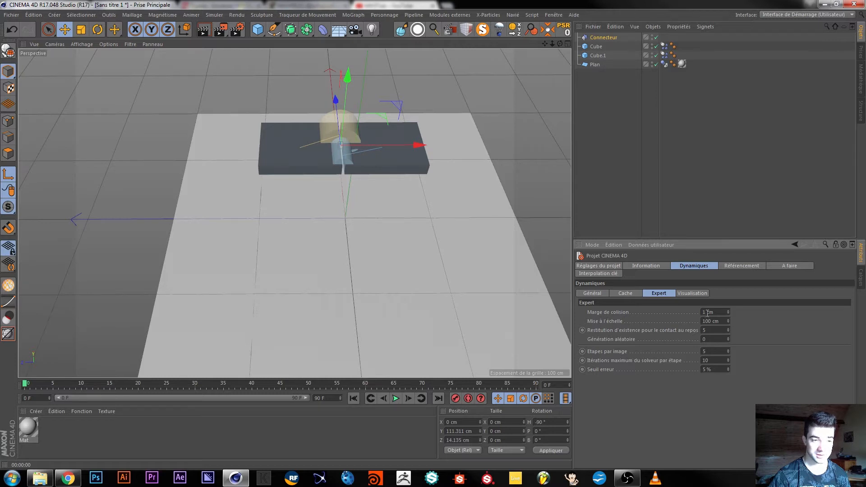
{"action": "left_click_drag", "start_coordinate": [707, 312], "coordinate": [678, 332]}
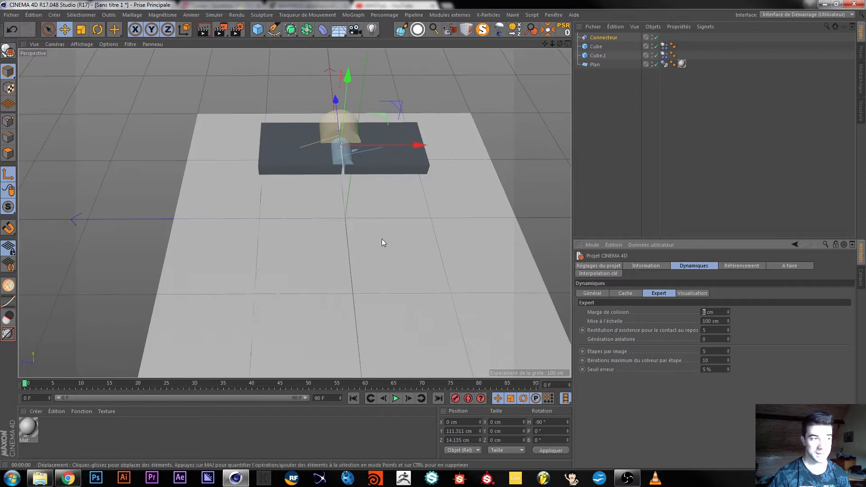
{"action": "left_click", "coordinate": [751, 339]}
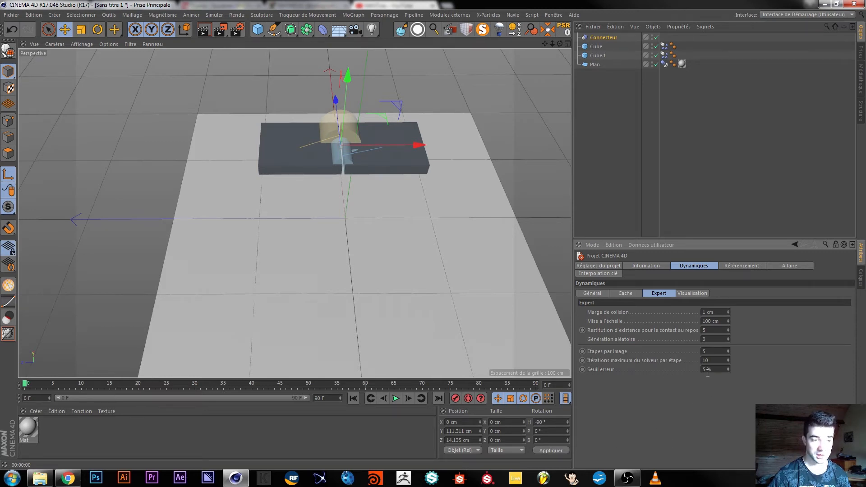
{"action": "left_click", "coordinate": [722, 361]}
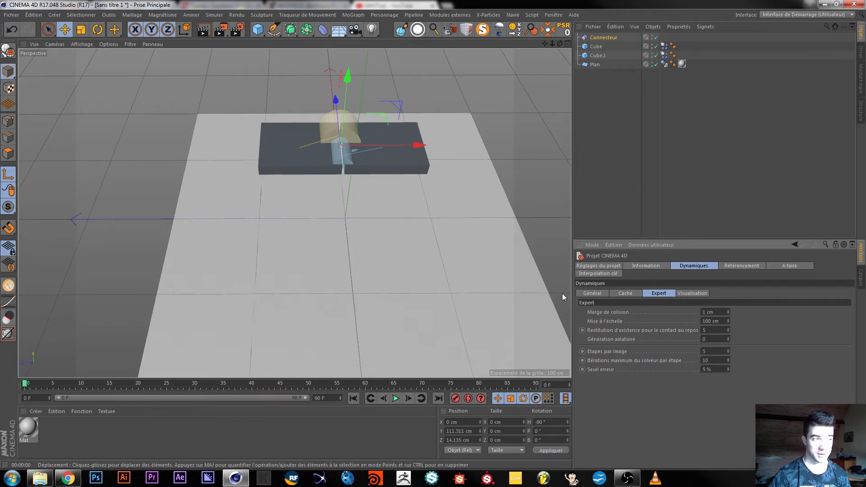
{"action": "left_click", "coordinate": [394, 399]}
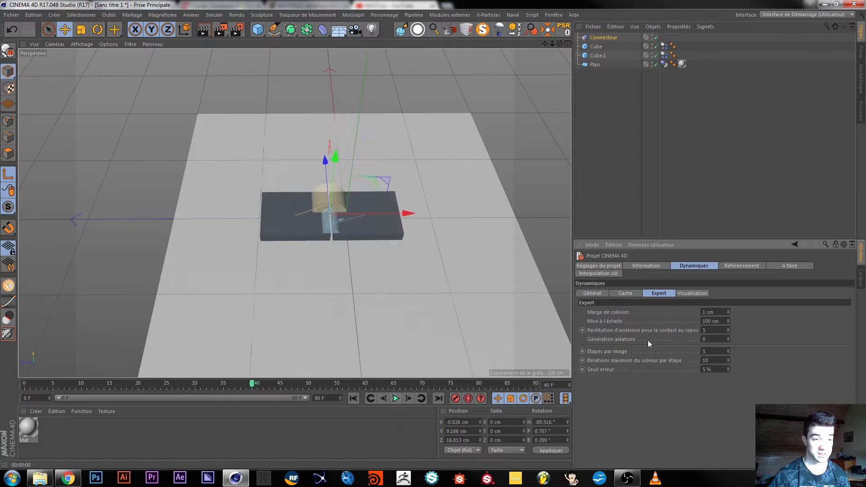
Set Etapes par image to 20 and replay the simulation from frame 0 to frame 40
{"action": "double_click", "coordinate": [718, 351]}
{"action": "type", "text": "20"}
{"action": "key", "text": "Return"}
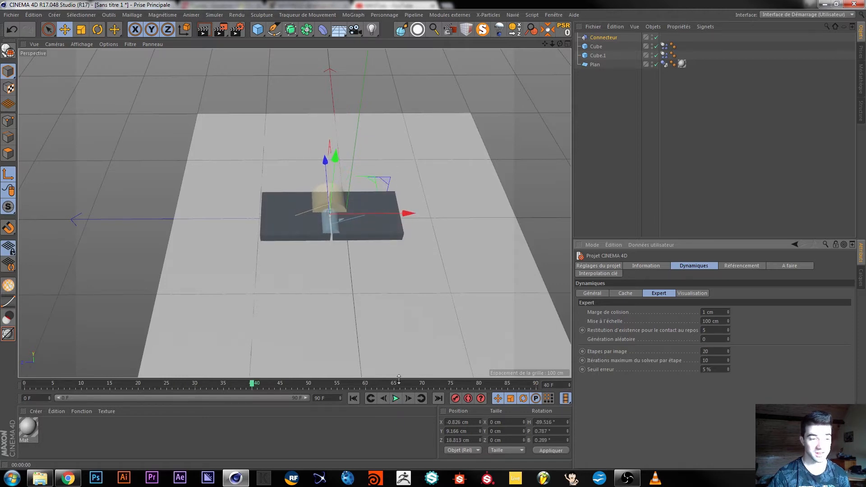
{"action": "left_click", "coordinate": [353, 398]}
{"action": "left_click", "coordinate": [395, 398]}
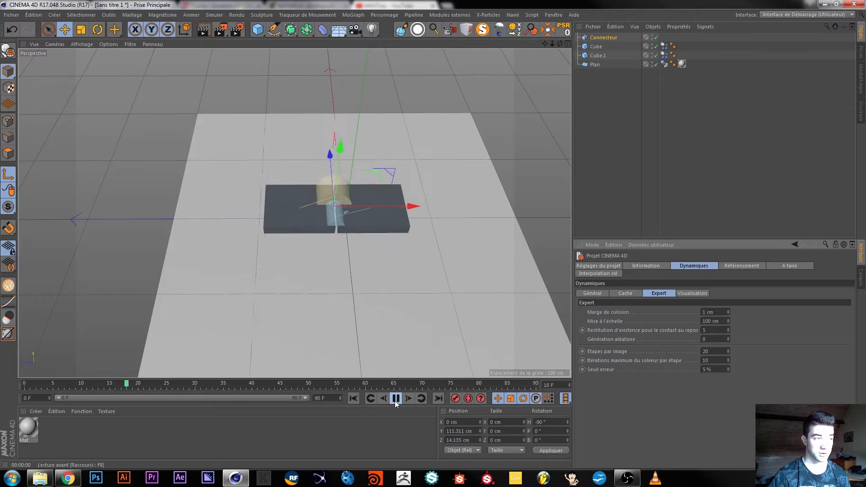
{"action": "left_click", "coordinate": [395, 399]}
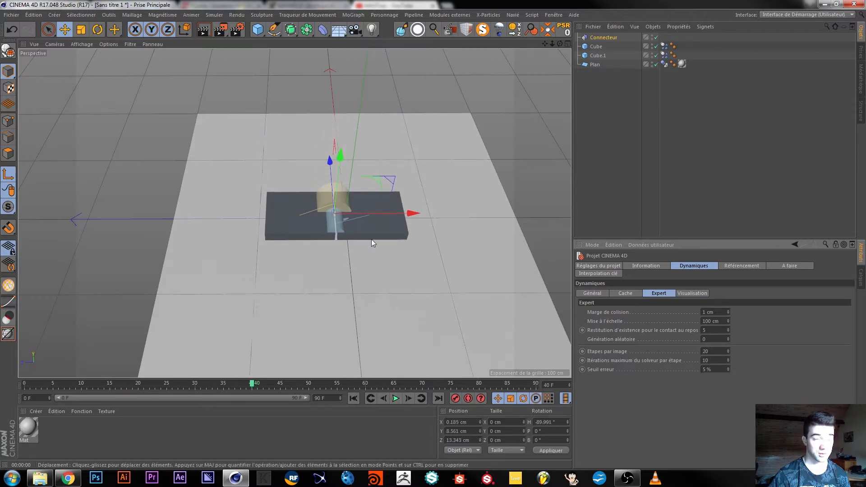
Rewind and replay the simulation up to frame 35, watching the cubes' impact close up from a low angle
{"action": "left_click", "coordinate": [354, 398]}
{"action": "scroll", "coordinate": [347, 242], "scroll_direction": "up", "scroll_amount": 5}
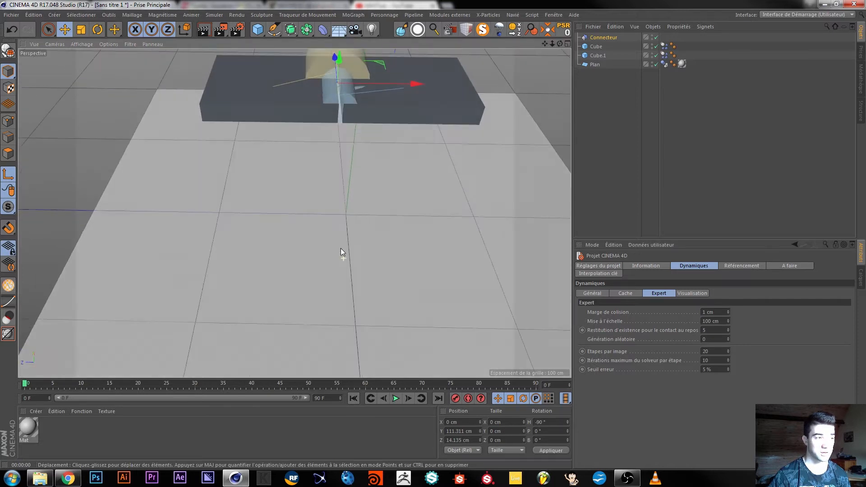
{"action": "left_click_drag", "start_coordinate": [340, 248], "coordinate": [337, 211], "text": "alt"}
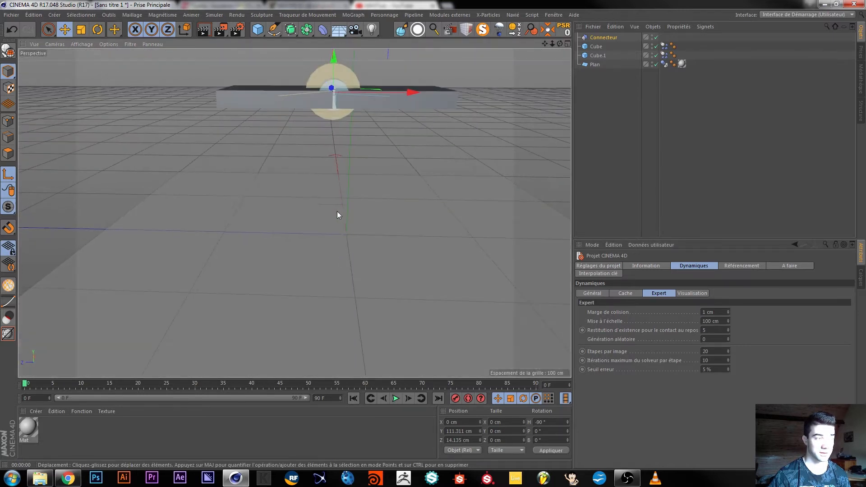
{"action": "left_click", "coordinate": [396, 398]}
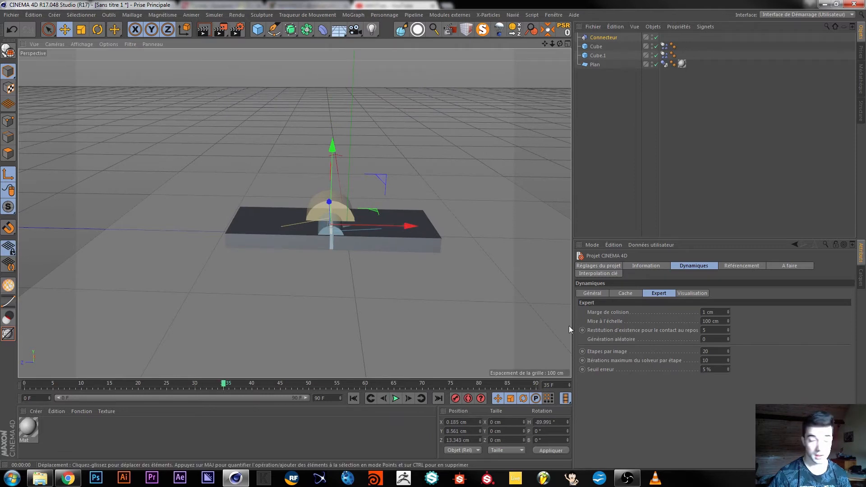
Set Etapes par image to 5 and replay the simulation from frame 0 to frame 72
{"action": "double_click", "coordinate": [715, 350]}
{"action": "type", "text": "5"}
{"action": "key", "text": "Return"}
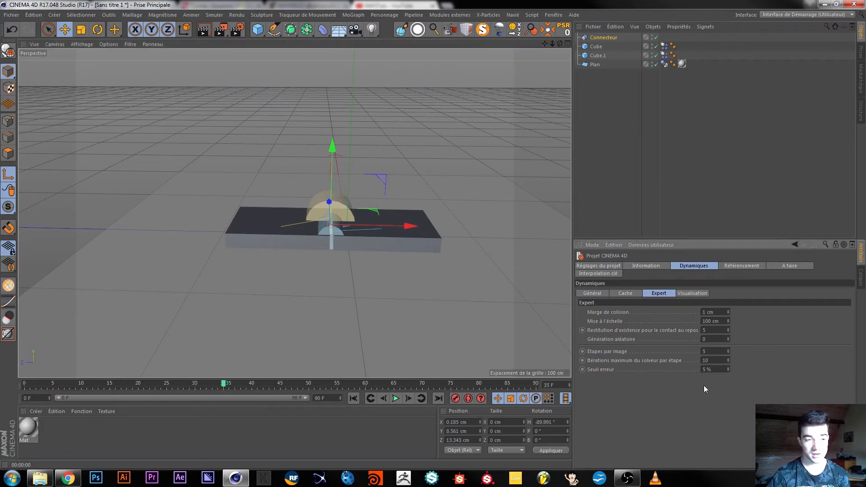
{"action": "left_click", "coordinate": [353, 398]}
{"action": "left_click", "coordinate": [395, 399]}
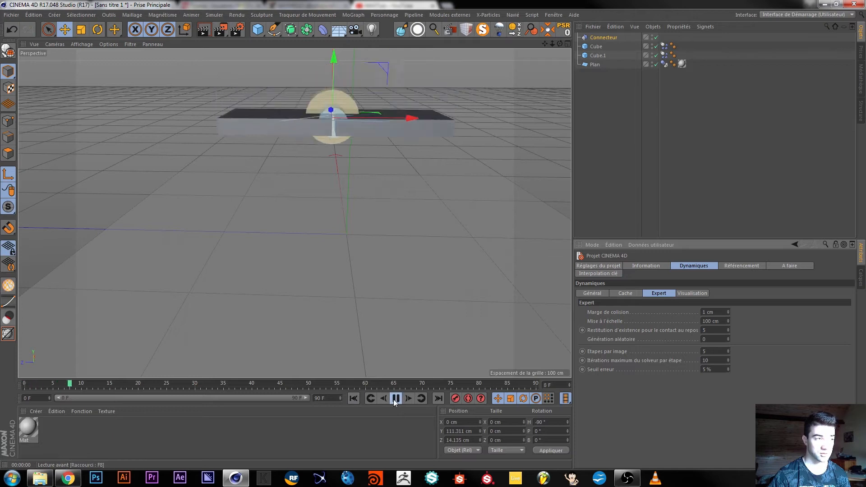
{"action": "left_click", "coordinate": [395, 399]}
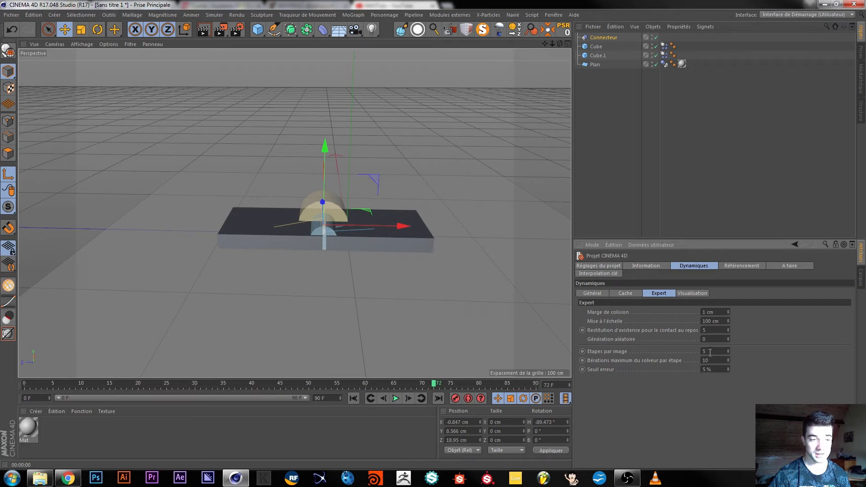
Check the general and Expert dynamics settings, and replay the simulation from frame 0 to frame 32
{"action": "left_click", "coordinate": [599, 295]}
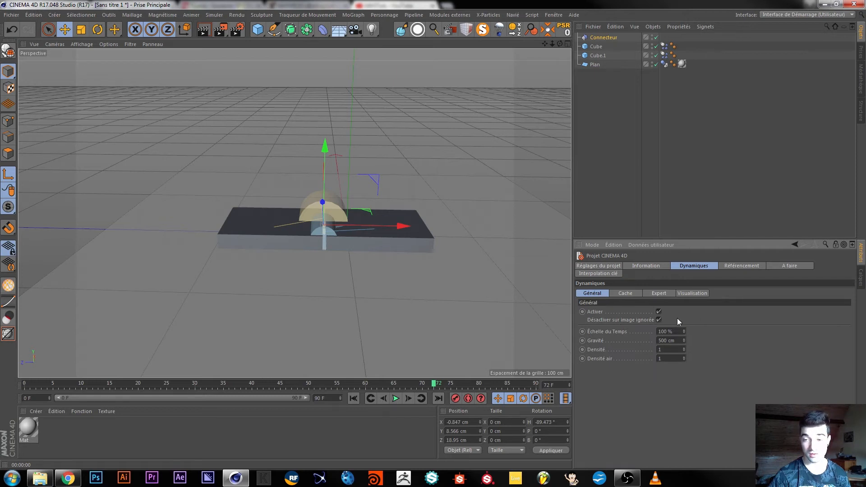
{"action": "left_click", "coordinate": [659, 294]}
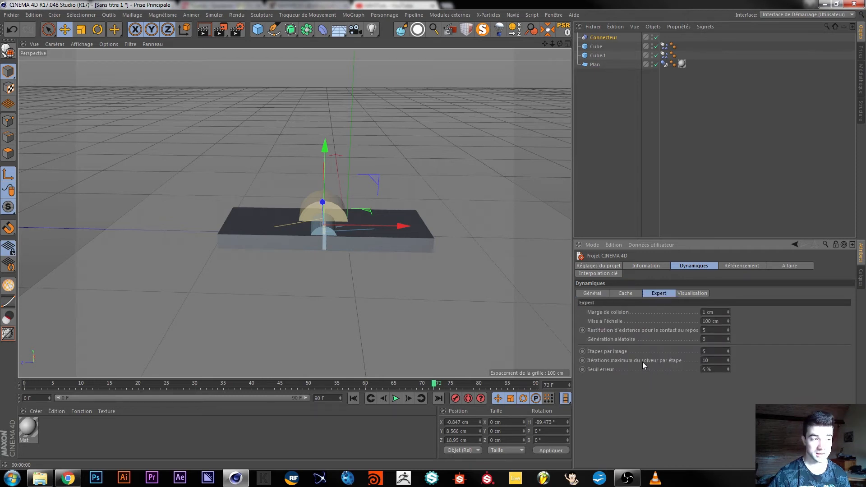
{"action": "left_click", "coordinate": [354, 399]}
{"action": "left_click", "coordinate": [395, 399]}
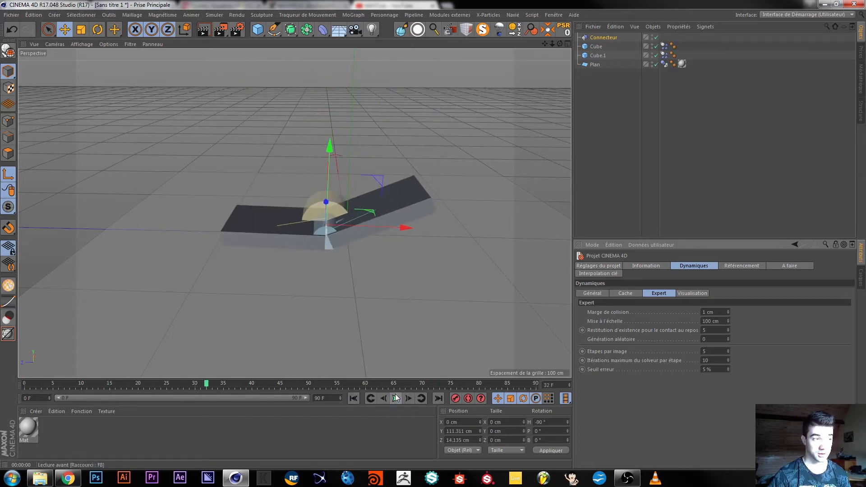
Set Etapes par image to 25 and replay the simulation from frame 0 to frame 40
{"action": "double_click", "coordinate": [712, 352]}
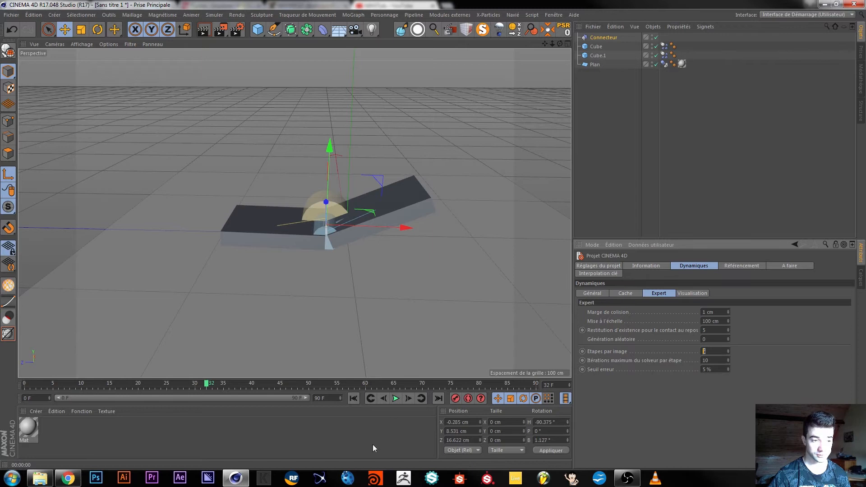
{"action": "type", "text": "25"}
{"action": "key", "text": "Return"}
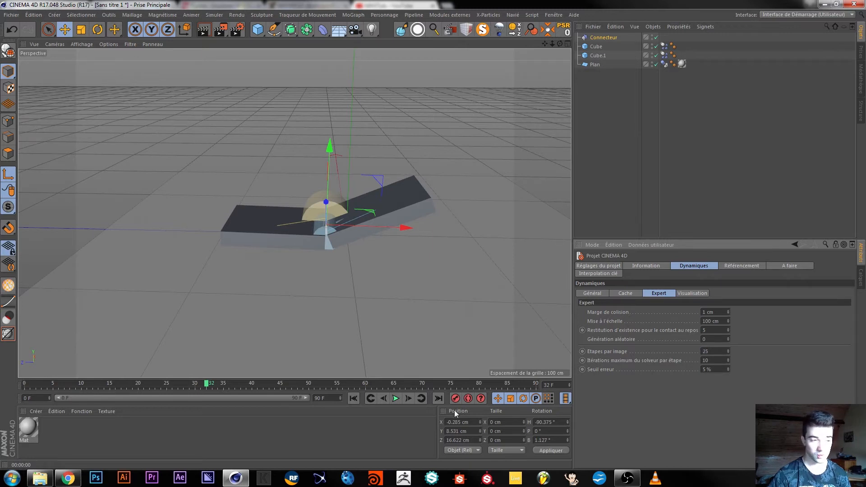
{"action": "left_click", "coordinate": [354, 399]}
{"action": "left_click", "coordinate": [396, 399]}
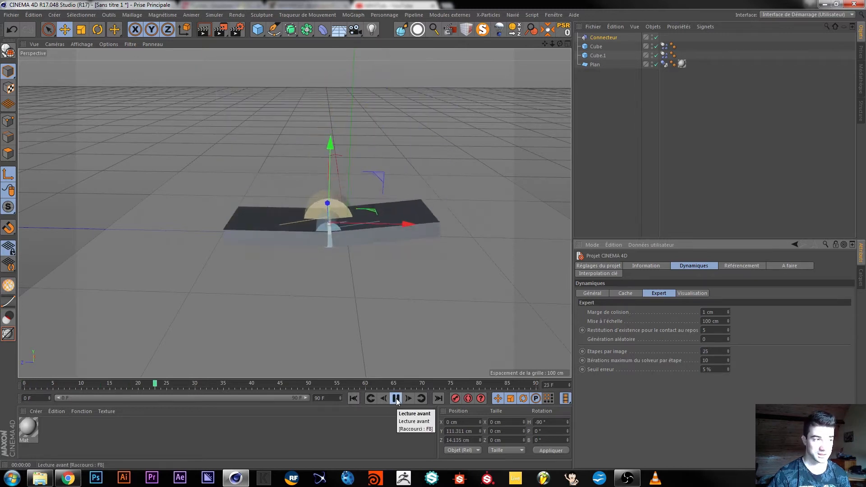
{"action": "left_click", "coordinate": [396, 399]}
Return Etapes par image to 5, rewind to frame 0 and show the general Dynamiques settings
{"action": "left_click_drag", "start_coordinate": [709, 350], "coordinate": [591, 364]}
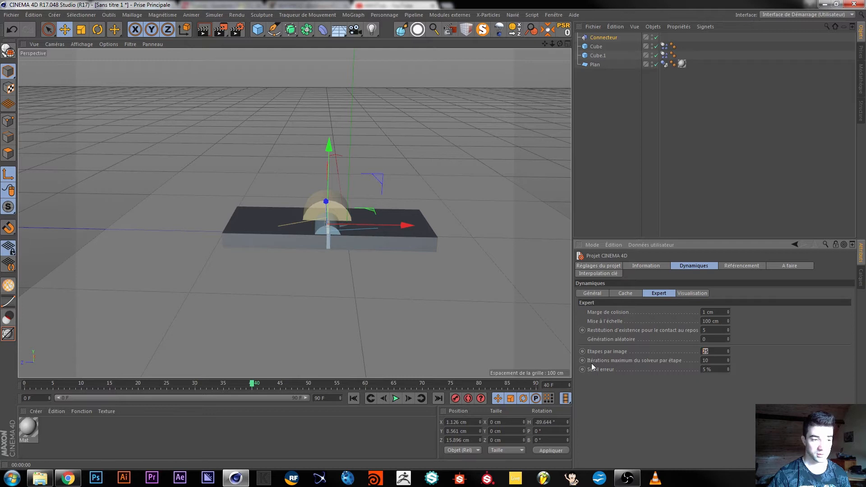
{"action": "type", "text": "5"}
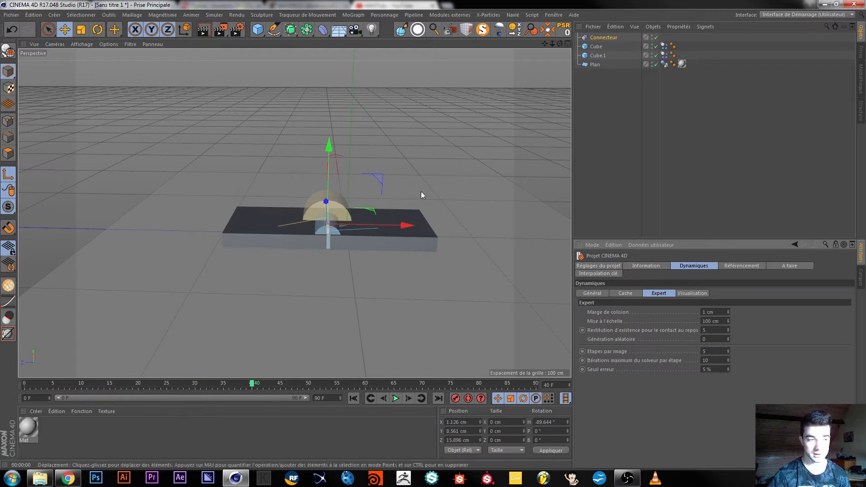
{"action": "left_click_drag", "start_coordinate": [327, 247], "coordinate": [351, 257], "text": "alt"}
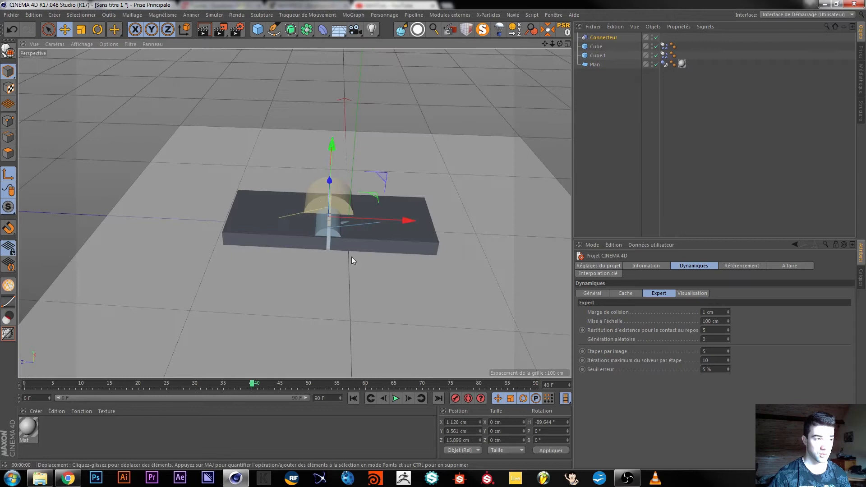
{"action": "left_click", "coordinate": [353, 398]}
{"action": "left_click_drag", "start_coordinate": [334, 142], "coordinate": [361, 148], "text": "alt"}
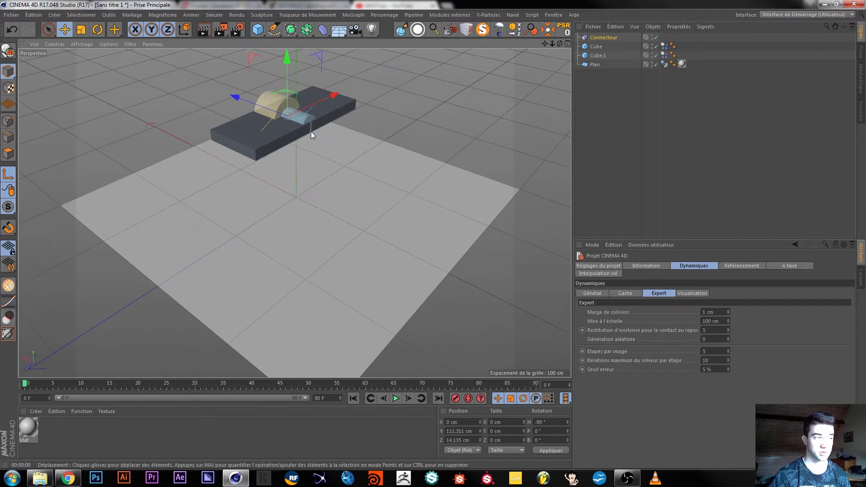
{"action": "left_click", "coordinate": [692, 294]}
{"action": "left_click", "coordinate": [592, 294]}
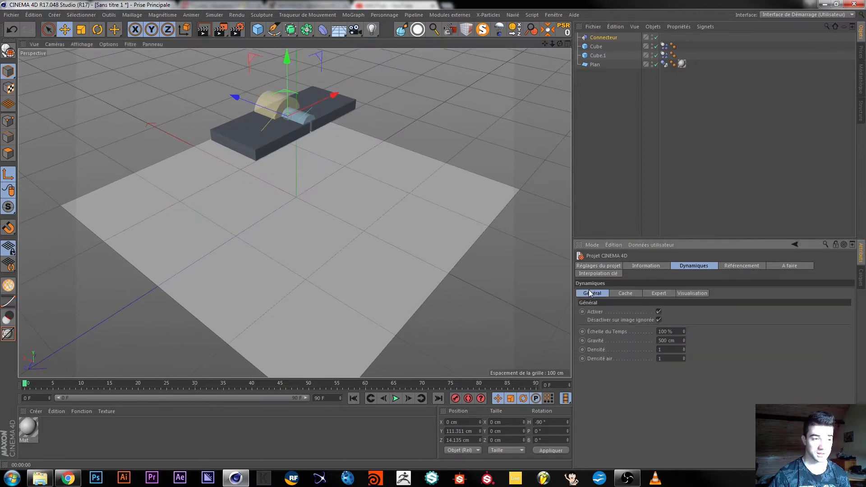
Group Cube and Cube.1 under a null object
{"action": "left_click", "coordinate": [613, 85]}
{"action": "left_click", "coordinate": [597, 47]}
{"action": "left_click", "coordinate": [597, 56], "text": "shift"}
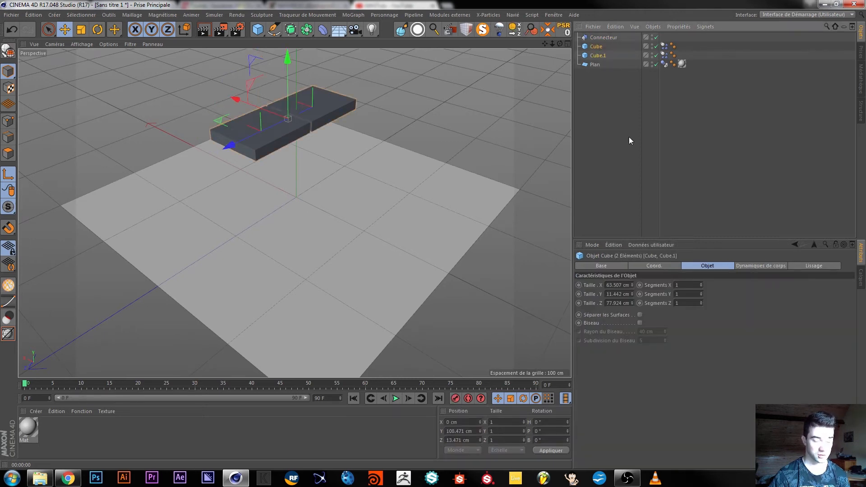
{"action": "key", "text": "alt+g"}
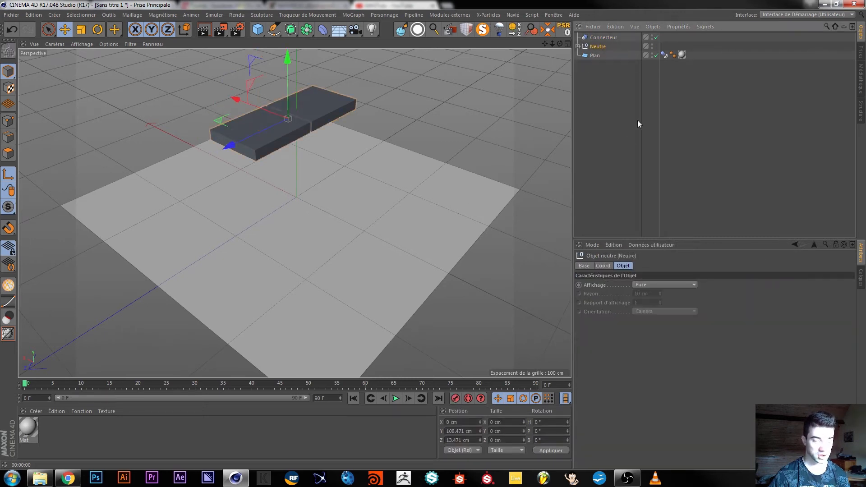
Replay the simulation to frame 31, check the connector and the null group, and rewind to frame 0
{"action": "left_click", "coordinate": [396, 398]}
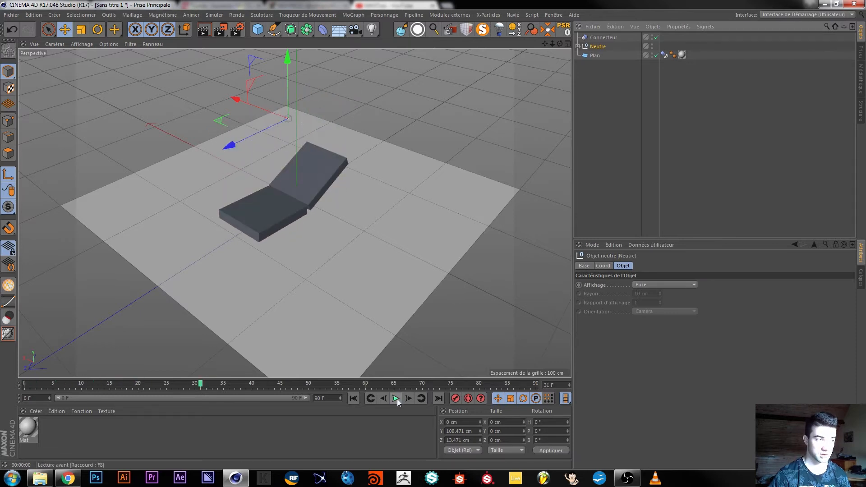
{"action": "left_click", "coordinate": [601, 38]}
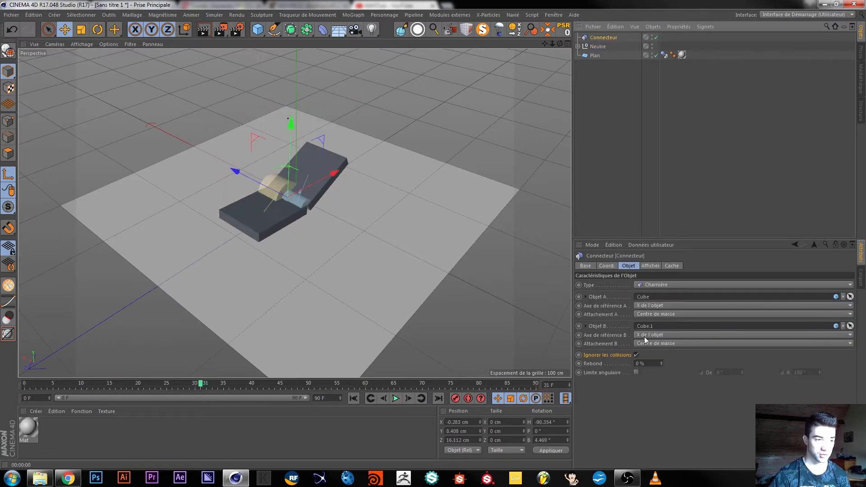
{"action": "left_click", "coordinate": [603, 75]}
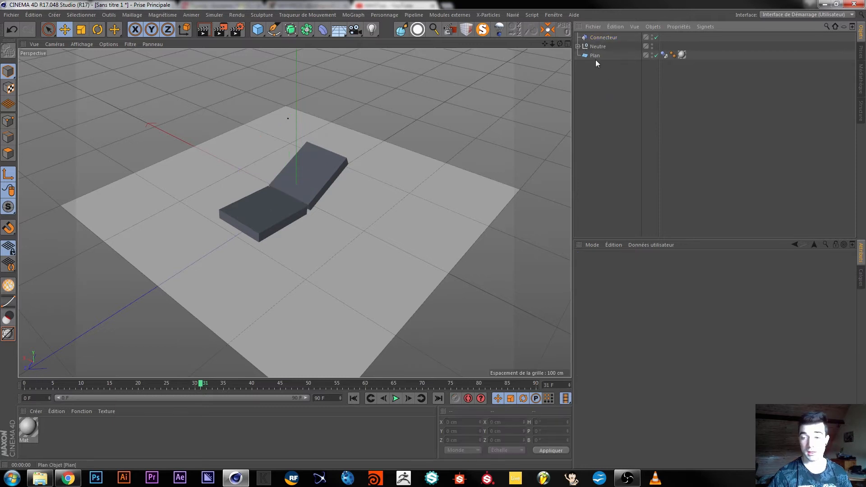
{"action": "left_click", "coordinate": [603, 45]}
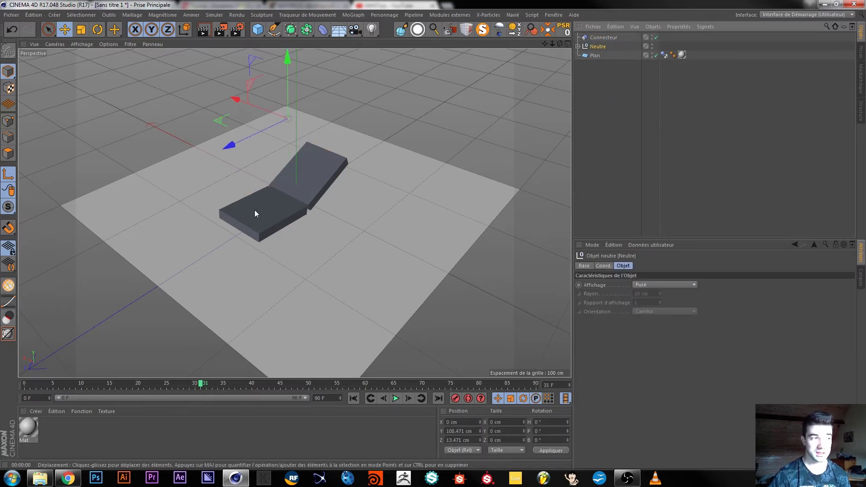
{"action": "left_click", "coordinate": [353, 398]}
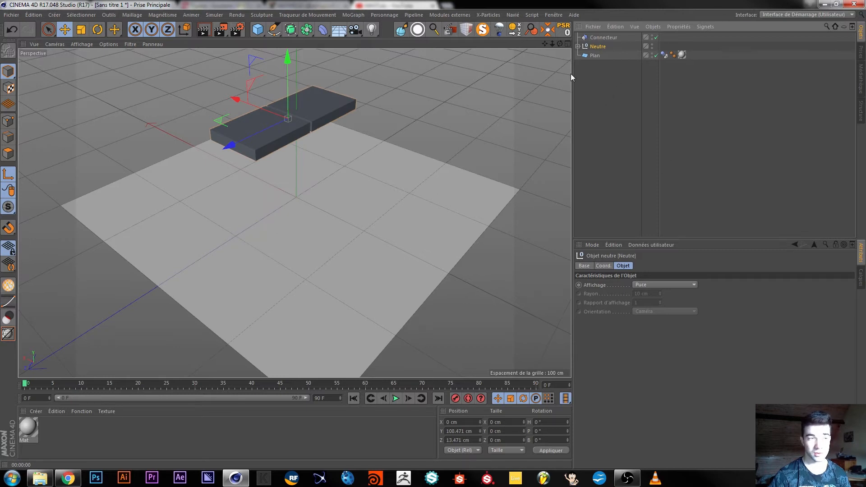
Check the connector's Attachement A choices and the effect of its Limite angulaire option
{"action": "left_click", "coordinate": [599, 38]}
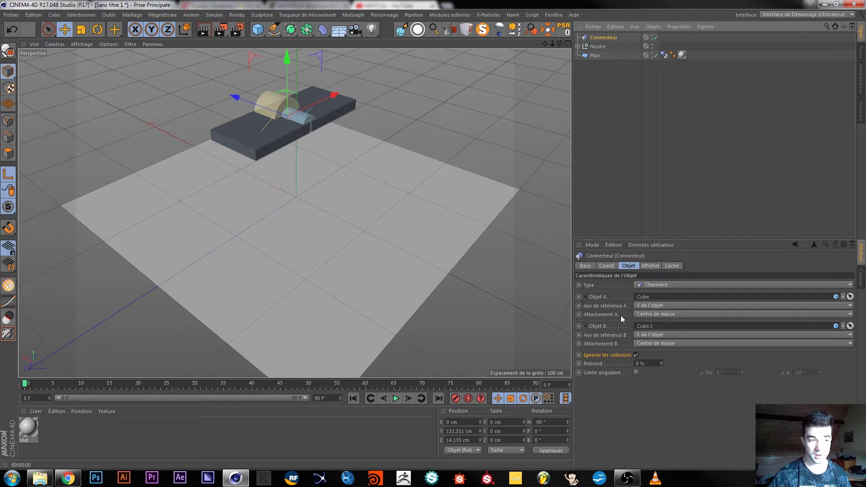
{"action": "left_click", "coordinate": [657, 315]}
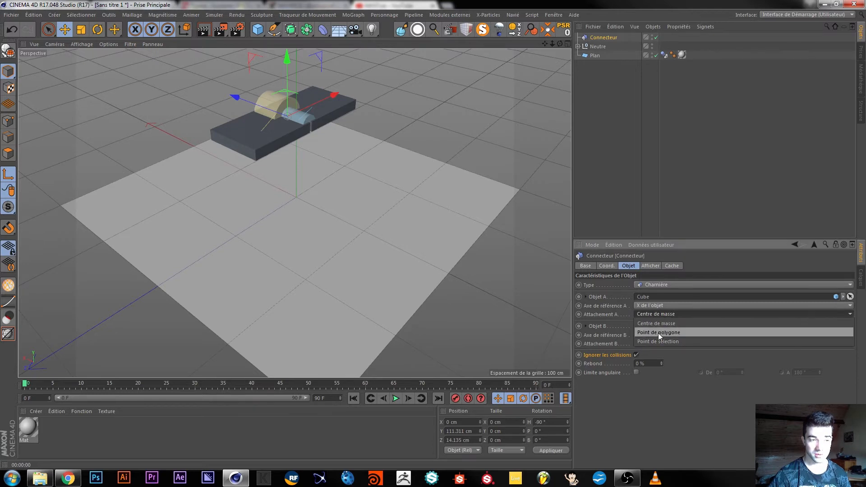
{"action": "left_click", "coordinate": [671, 403]}
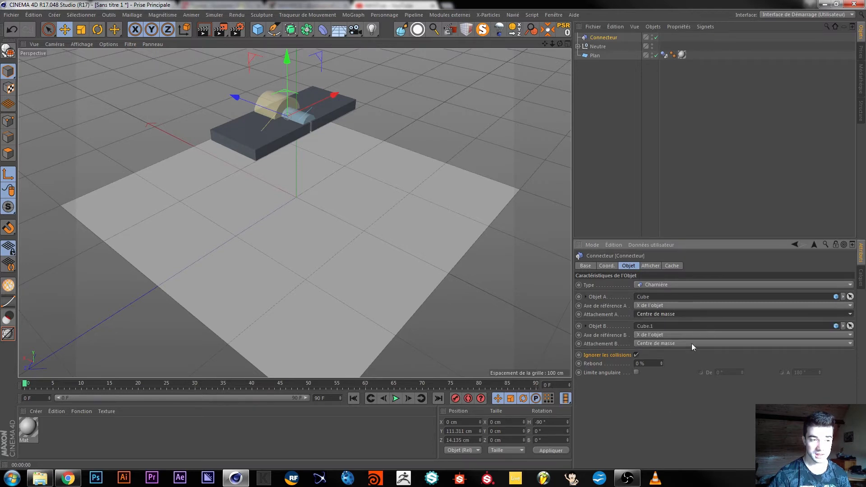
{"action": "left_click", "coordinate": [636, 373]}
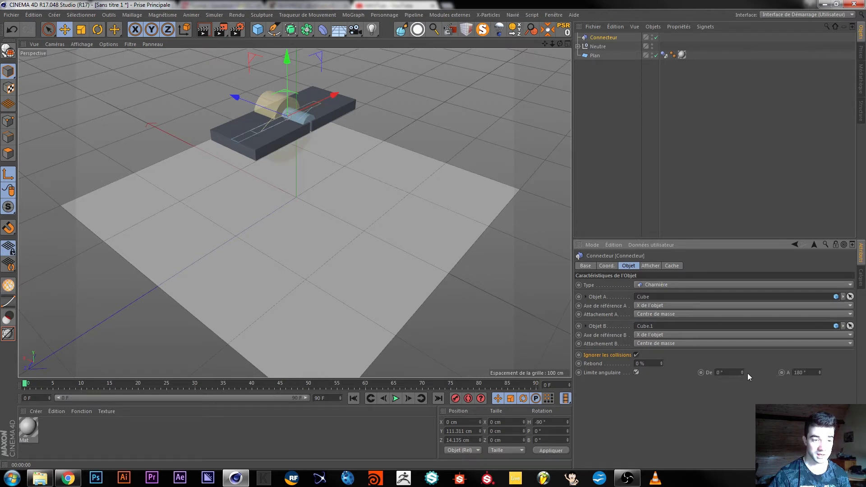
{"action": "left_click", "coordinate": [636, 373]}
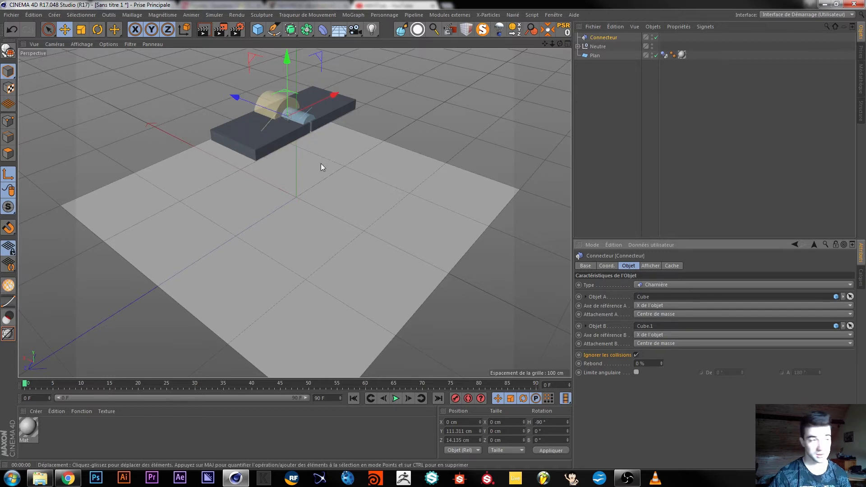
{"action": "mouse_move", "coordinate": [288, 141]}
{"action": "left_mouse_down", "text": "alt"}
{"action": "mouse_move", "coordinate": [270, 135]}
{"action": "mouse_move", "coordinate": [280, 131]}
{"action": "left_mouse_up", "text": "alt"}
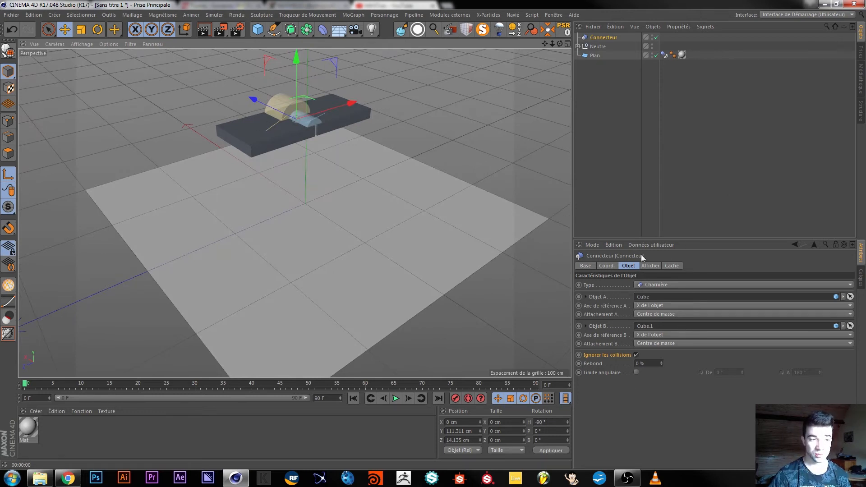
{"action": "left_click", "coordinate": [658, 315]}
{"action": "left_click", "coordinate": [683, 414]}
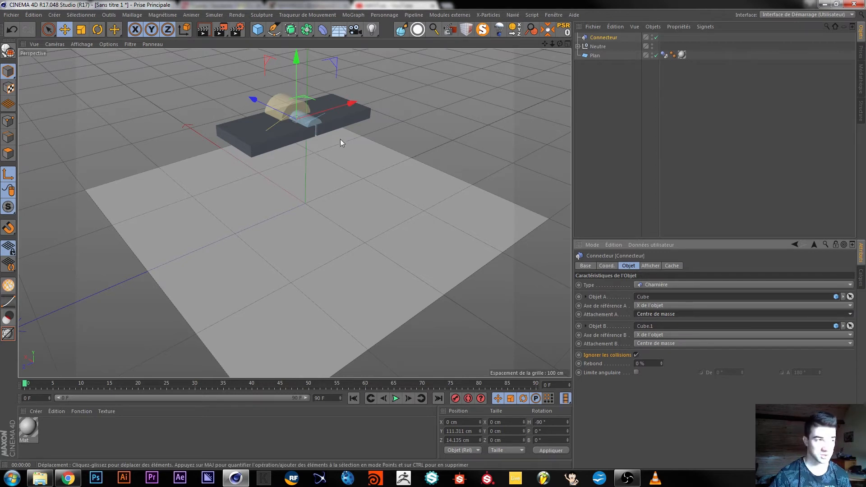
{"action": "left_click_drag", "start_coordinate": [326, 191], "coordinate": [323, 188], "text": "alt"}
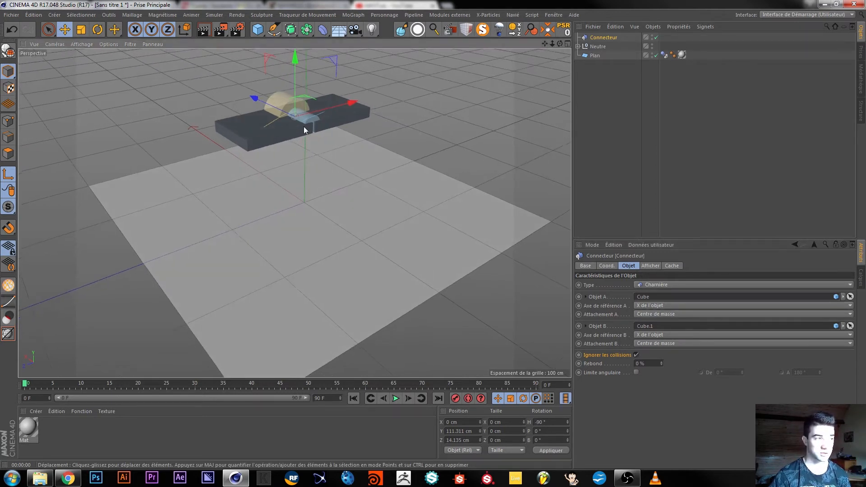
{"action": "left_click_drag", "start_coordinate": [304, 126], "coordinate": [306, 131], "text": "alt"}
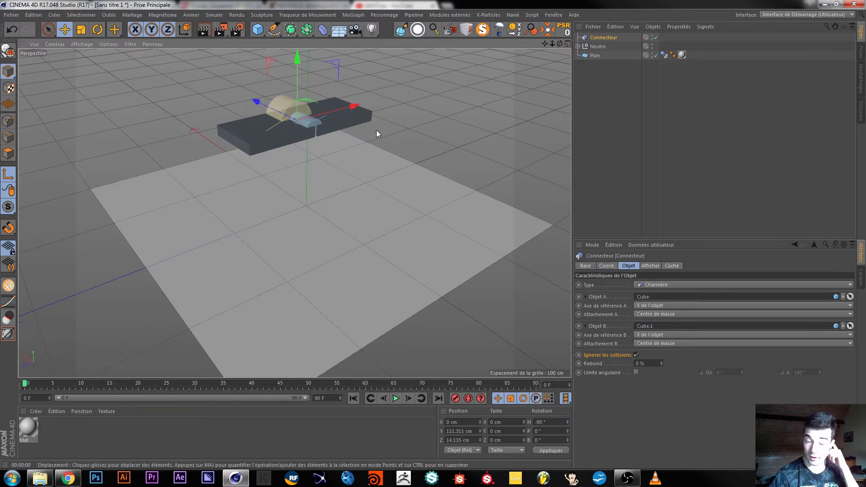
{"action": "left_click_drag", "start_coordinate": [353, 195], "coordinate": [351, 188], "text": "alt"}
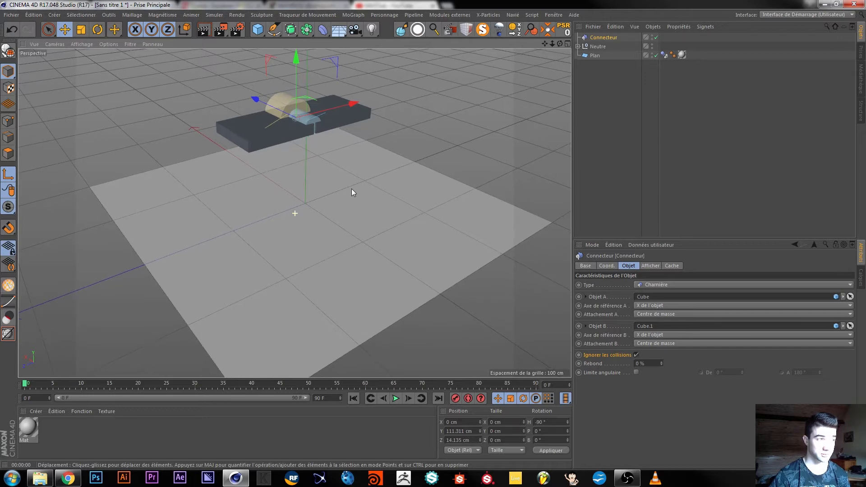
{"action": "left_click_drag", "start_coordinate": [282, 162], "coordinate": [295, 165], "text": "alt"}
Add a capsule scaled to 30 × 60 × 30 cm and place it beside the joined cubes at about X -66, Y 108, Z 16 cm
{"action": "left_click_drag", "start_coordinate": [253, 31], "coordinate": [353, 68]}
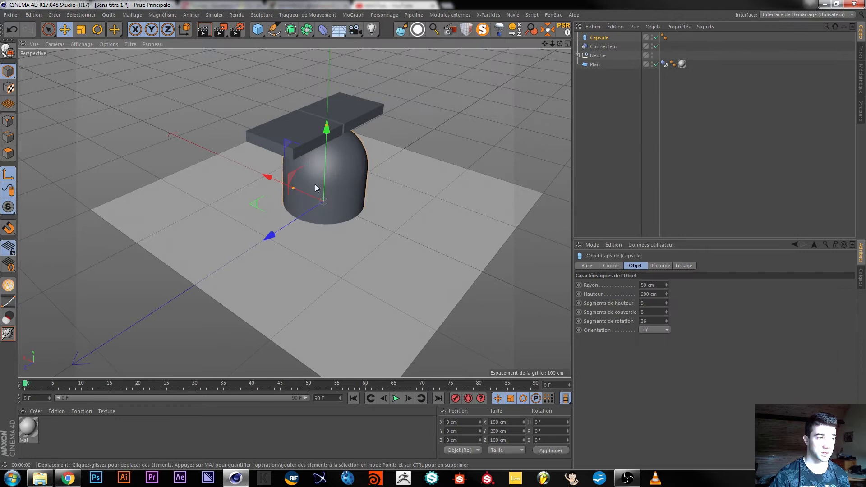
{"action": "left_click_drag", "start_coordinate": [270, 175], "coordinate": [397, 63]}
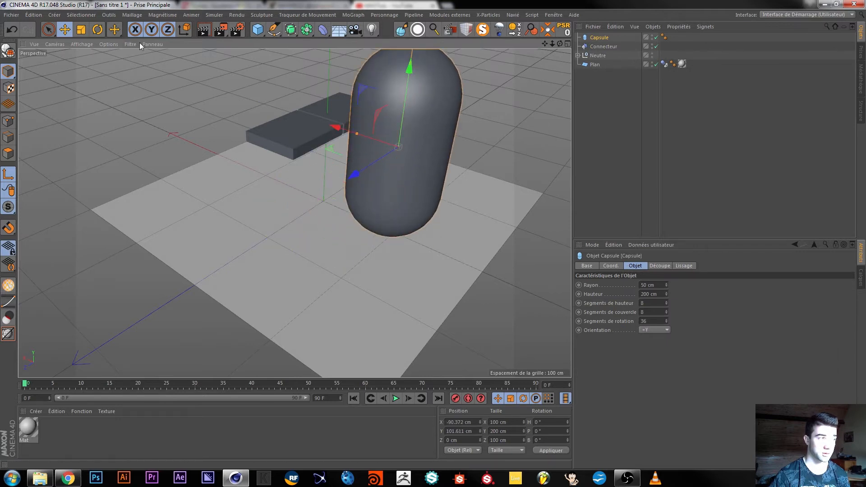
{"action": "key", "text": "t"}
{"action": "left_click_drag", "start_coordinate": [449, 168], "coordinate": [349, 185]}
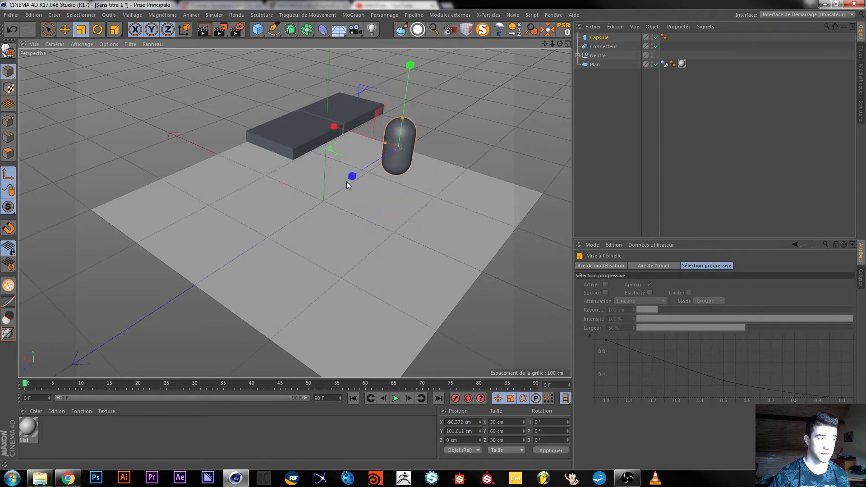
{"action": "key", "text": "e"}
{"action": "left_click_drag", "start_coordinate": [332, 130], "coordinate": [311, 128]}
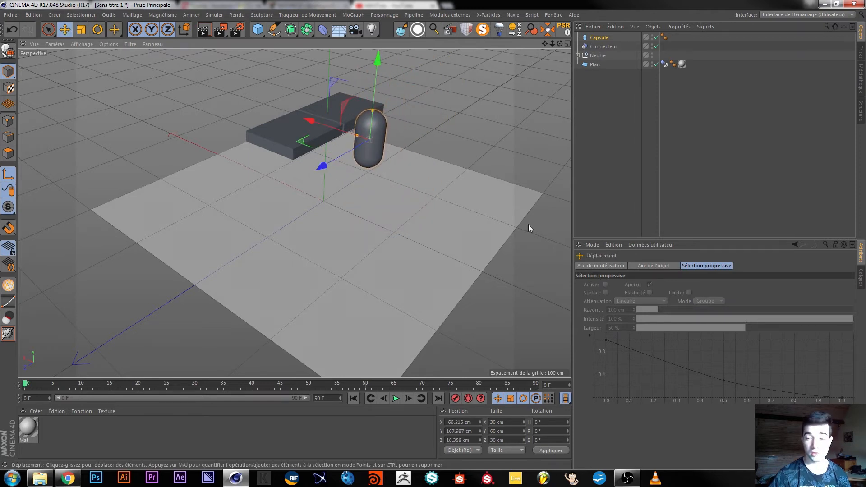
{"action": "left_click", "coordinate": [606, 83]}
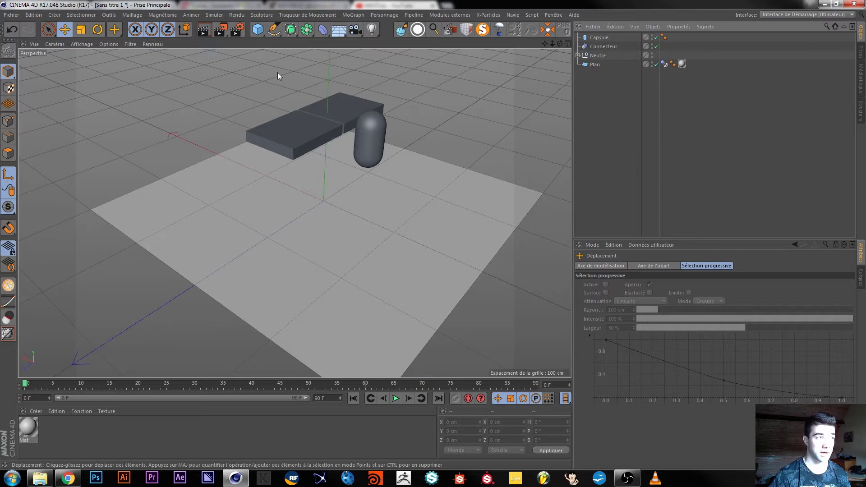
Add a second dynamics connector and set its Type to Curseur
{"action": "left_click", "coordinate": [602, 46]}
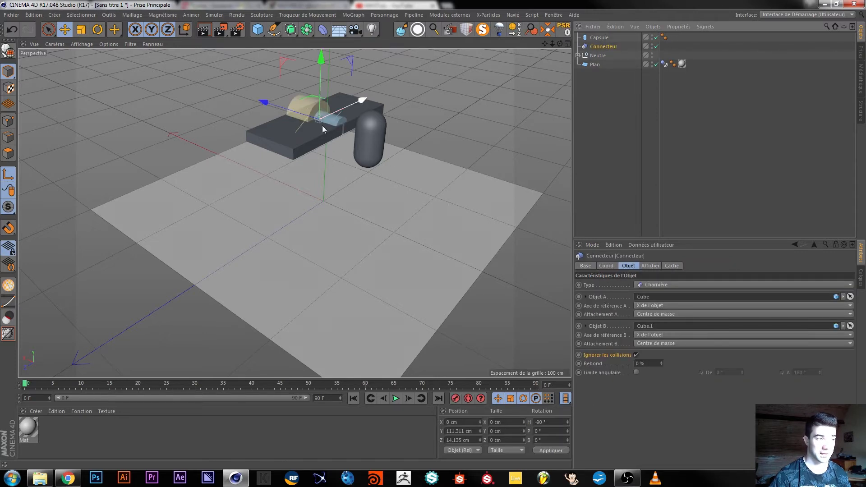
{"action": "left_click", "coordinate": [603, 139]}
{"action": "left_click", "coordinate": [597, 38]}
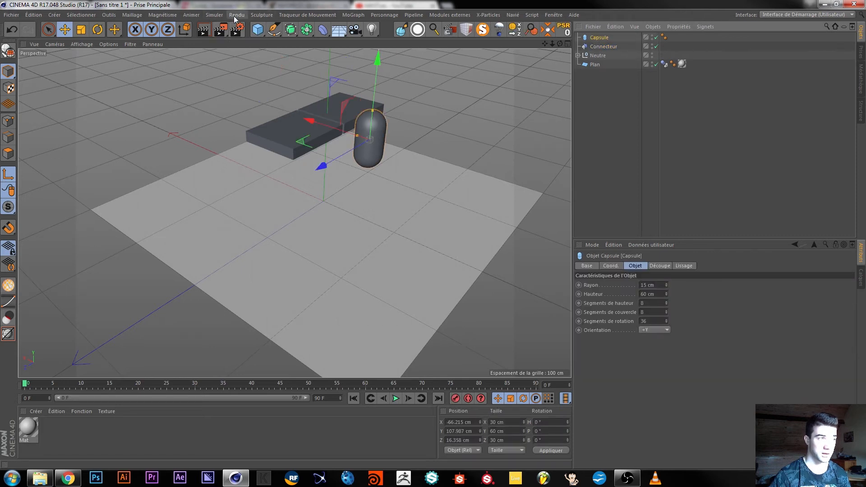
{"action": "left_click", "coordinate": [215, 15]}
{"action": "mouse_move", "coordinate": [228, 48]}
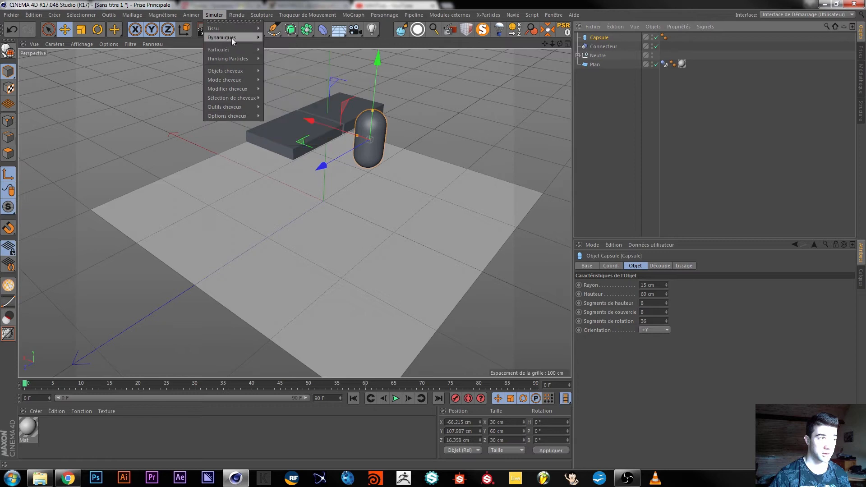
{"action": "left_click", "coordinate": [278, 39]}
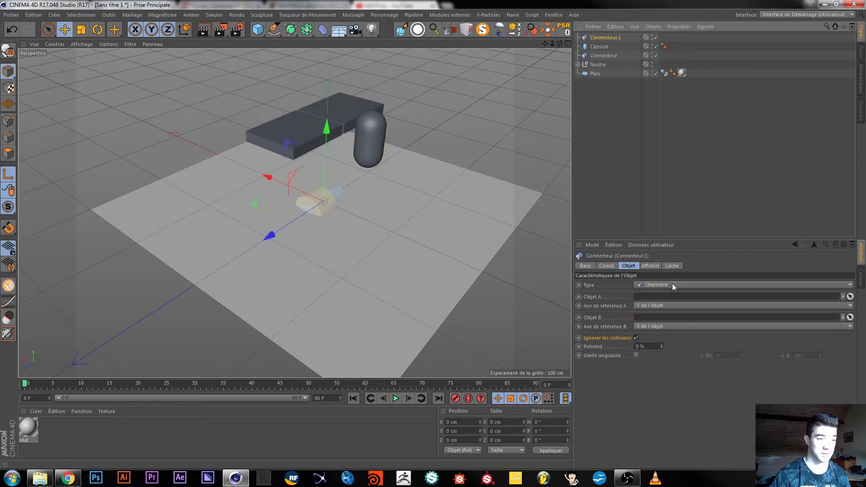
{"action": "scroll", "coordinate": [671, 284], "scroll_direction": "down", "scroll_amount": 4}
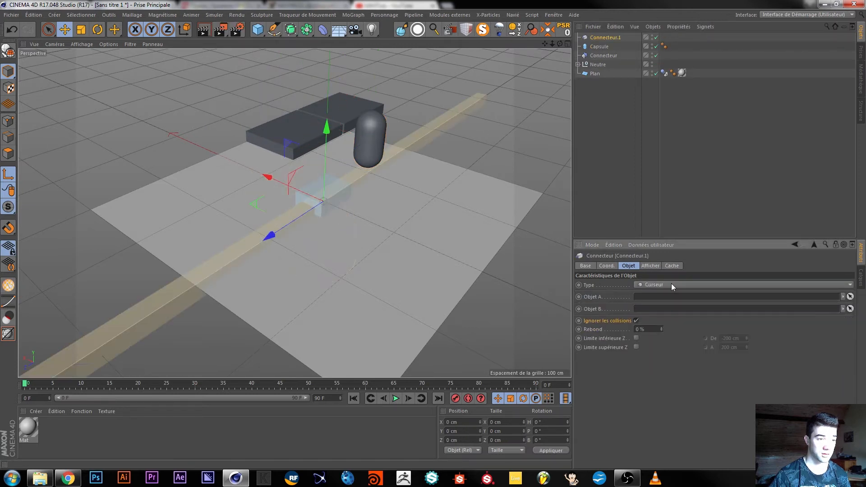
Align the Curseur connector with the capsule by nesting it, resetting its PSR and unparenting it, and search the commands for "réin"
{"action": "left_click_drag", "start_coordinate": [600, 38], "coordinate": [606, 47]}
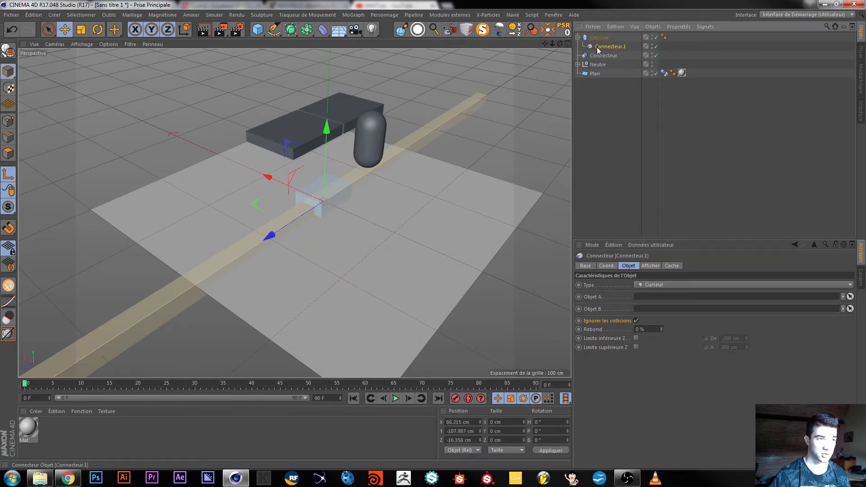
{"action": "left_click", "coordinate": [567, 33]}
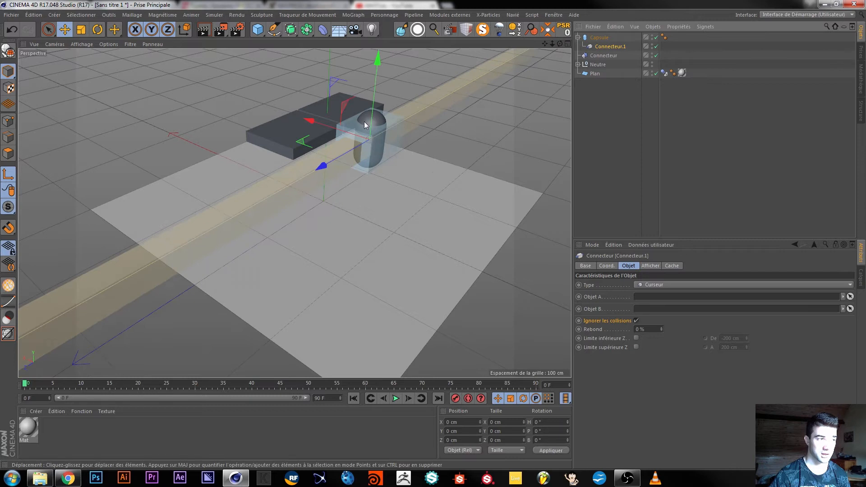
{"action": "left_click_drag", "start_coordinate": [605, 47], "coordinate": [586, 50]}
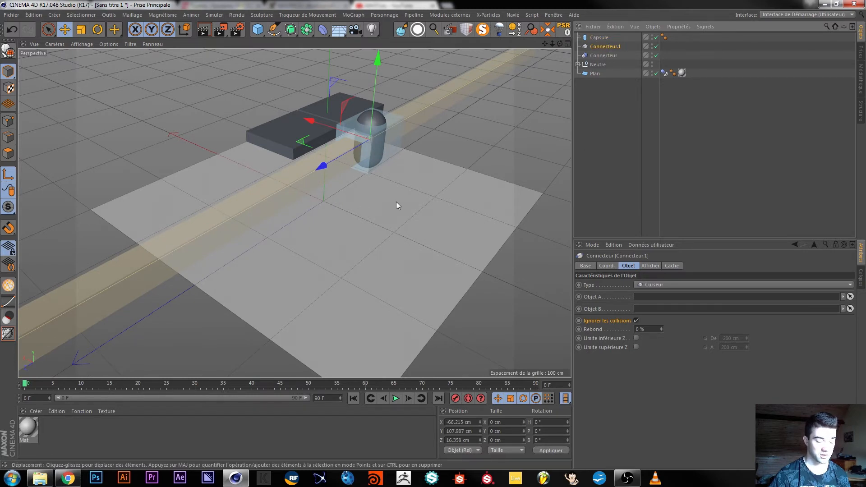
{"action": "key", "text": "shift+c"}
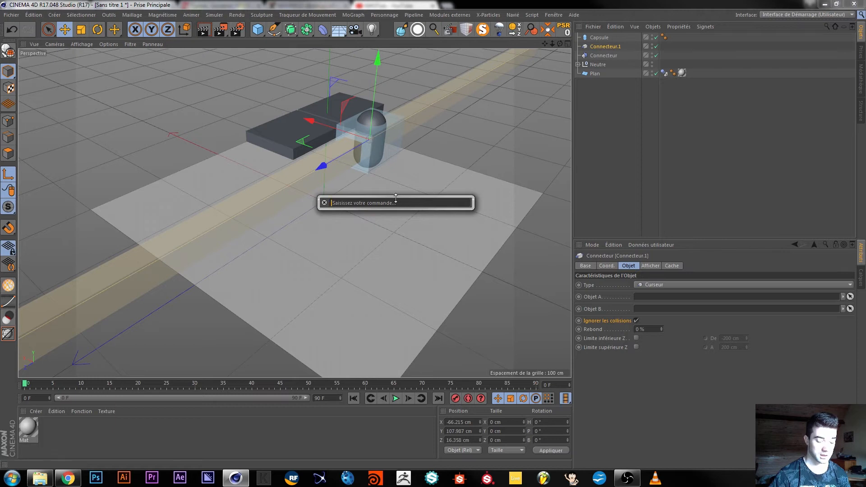
{"action": "type", "text": "réin"}
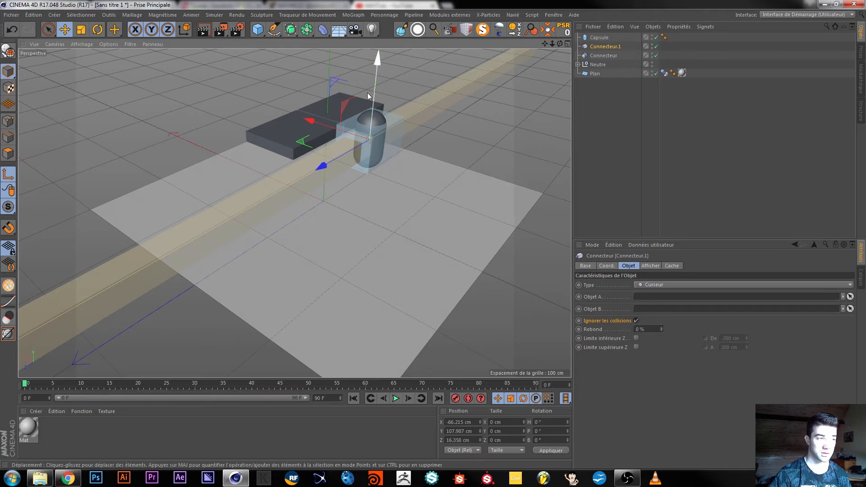
Rotate the Curseur connector to a pitch of -90° so that its rail runs vertically through the capsule
{"action": "key", "text": "r"}
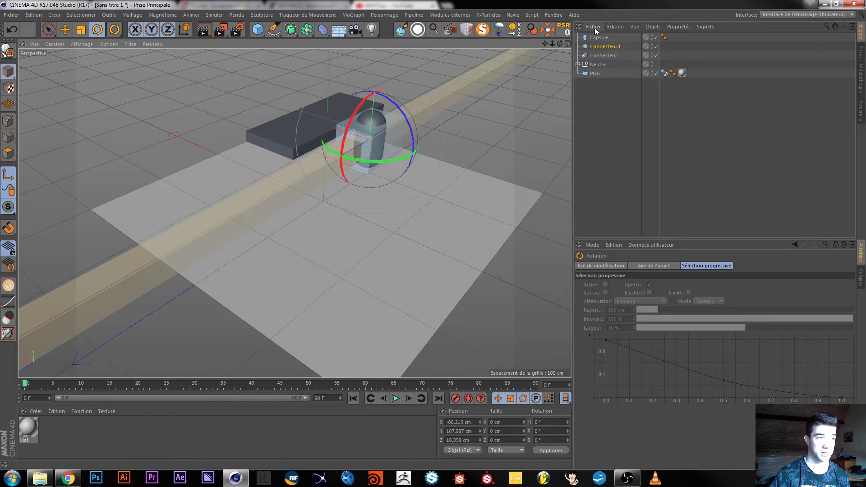
{"action": "left_click_drag", "start_coordinate": [350, 121], "coordinate": [323, 239]}
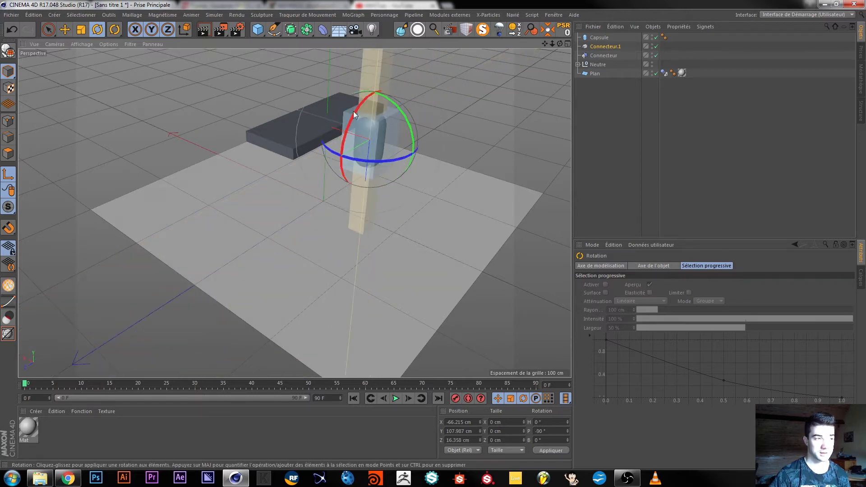
{"action": "mouse_move", "coordinate": [412, 202]}
{"action": "left_mouse_down", "text": "alt"}
{"action": "mouse_move", "coordinate": [334, 191]}
{"action": "mouse_move", "coordinate": [422, 197]}
{"action": "left_mouse_up", "text": "alt"}
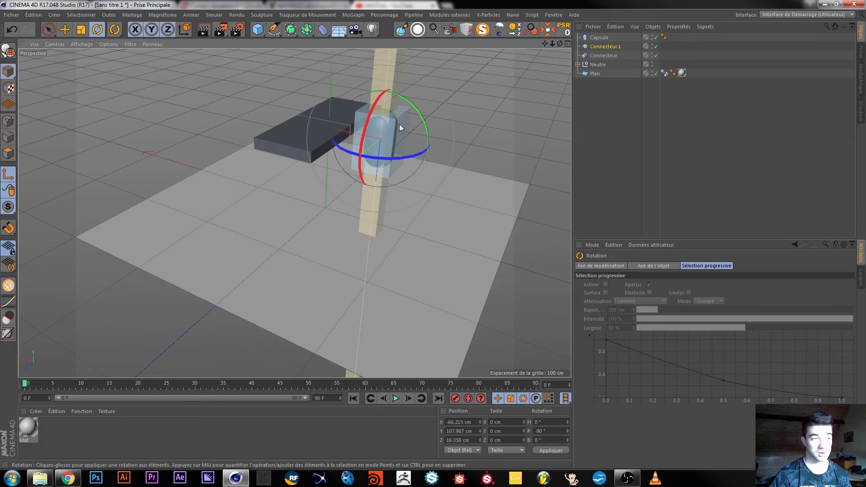
Give the capsule a Corps rigide simulation tag
{"action": "left_click", "coordinate": [599, 38]}
{"action": "right_click", "coordinate": [601, 38]}
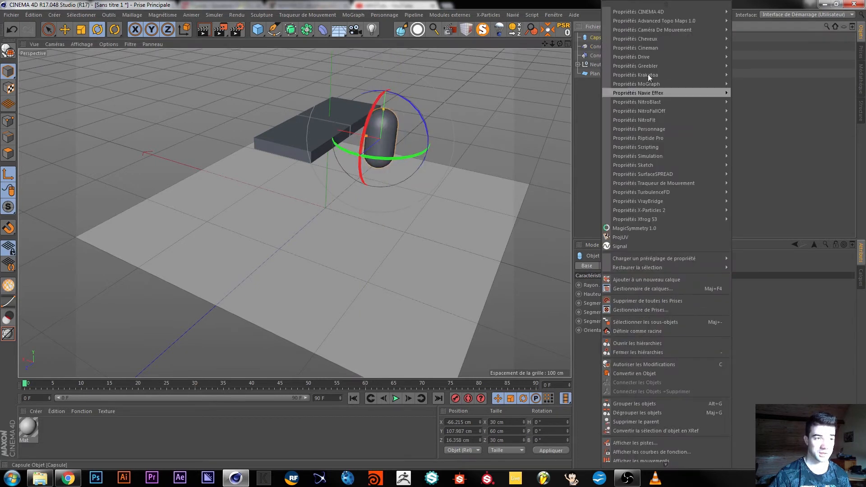
{"action": "mouse_move", "coordinate": [679, 165]}
{"action": "mouse_move", "coordinate": [710, 155]}
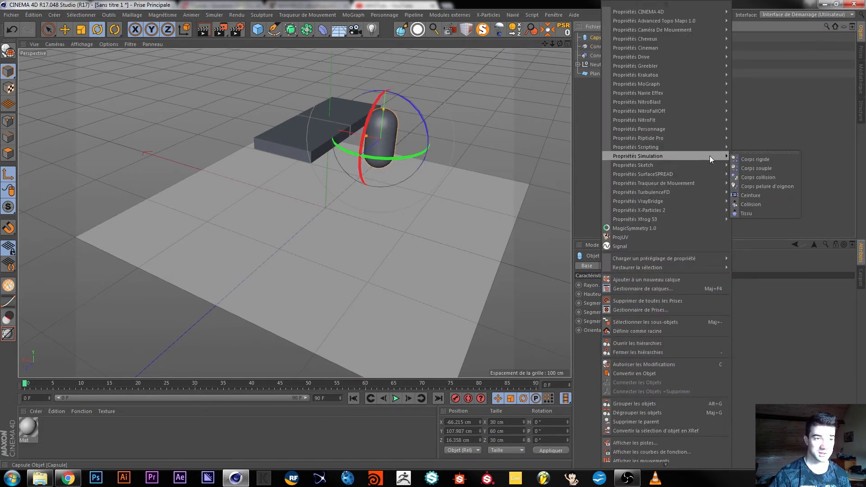
{"action": "left_click", "coordinate": [765, 159]}
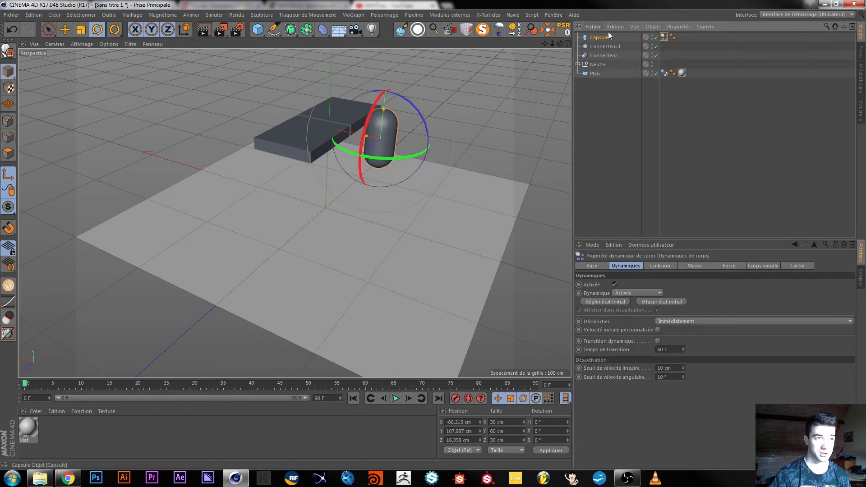
Assign Neutre as Objet A and Capsule as Objet B of the Curseur connector
{"action": "left_click", "coordinate": [609, 55]}
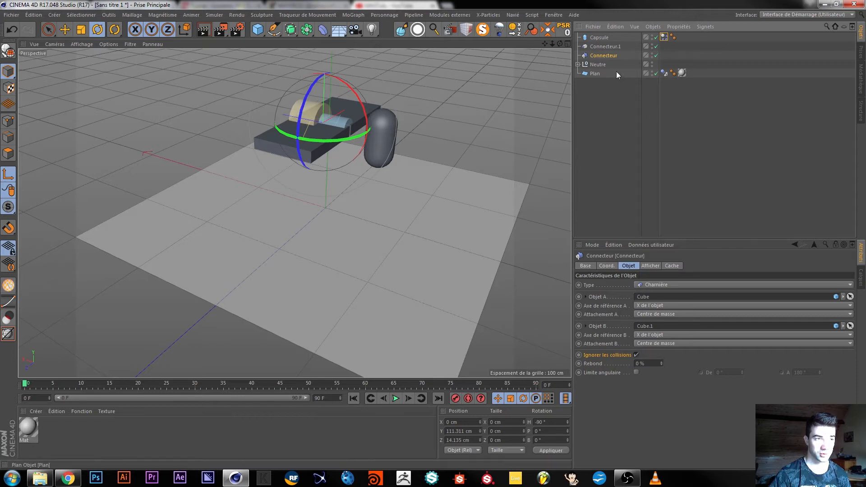
{"action": "left_click", "coordinate": [604, 46]}
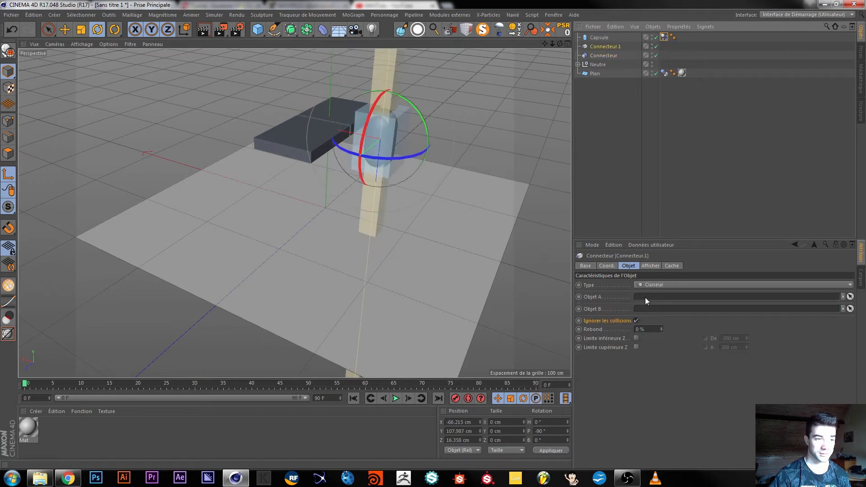
{"action": "left_click_drag", "start_coordinate": [598, 64], "coordinate": [639, 298]}
{"action": "left_click_drag", "start_coordinate": [637, 77], "coordinate": [649, 314]}
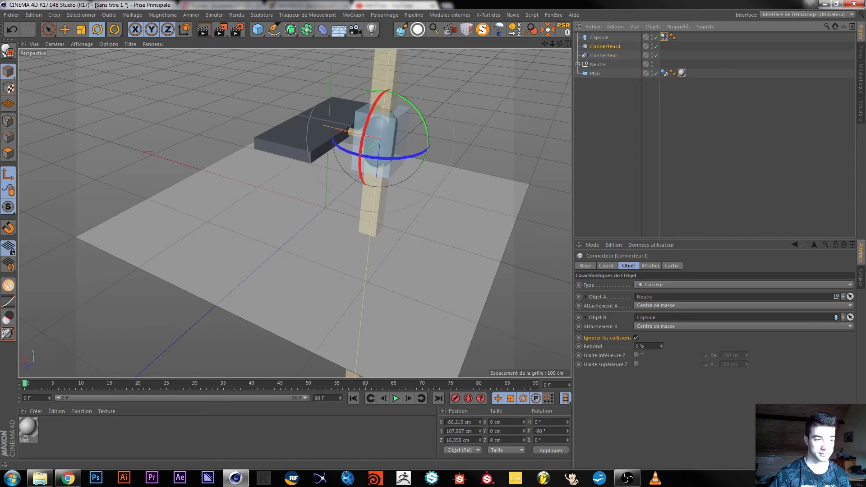
Play the simulation with the Curseur connector first selected and again with nothing selected, and examine how the capsule falls
{"action": "left_click", "coordinate": [396, 398]}
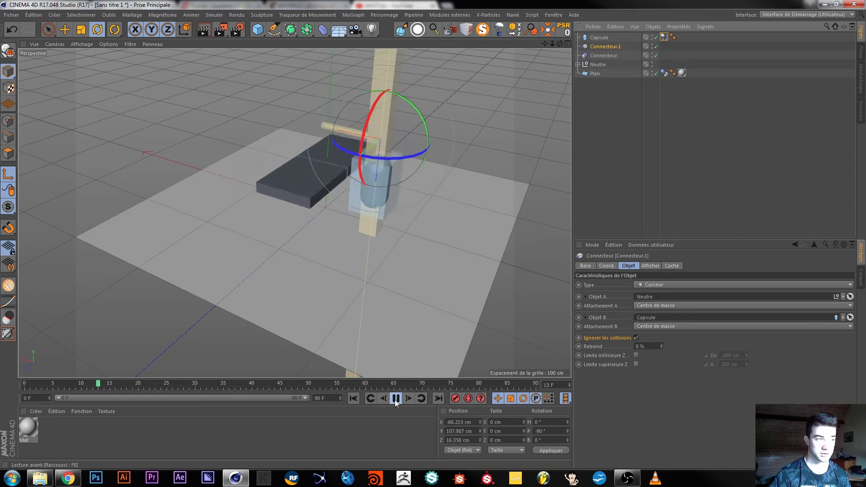
{"action": "left_click", "coordinate": [609, 151]}
{"action": "left_click", "coordinate": [396, 399]}
{"action": "left_click", "coordinate": [394, 399]}
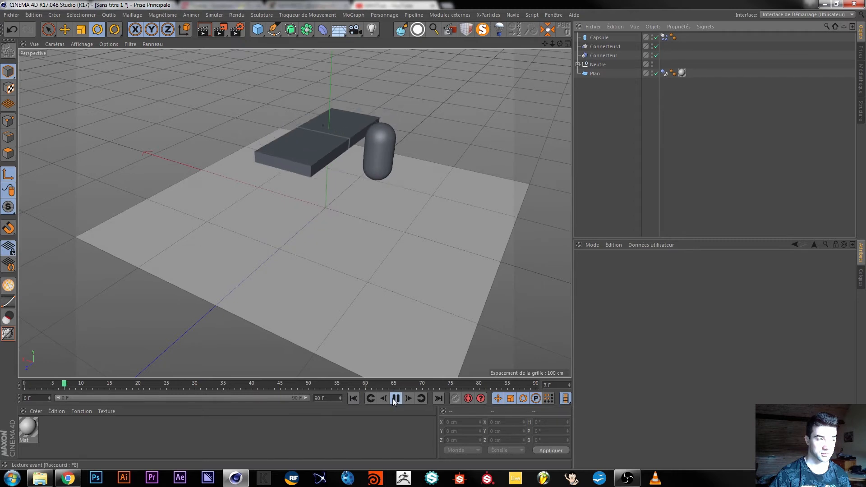
{"action": "left_click", "coordinate": [392, 399]}
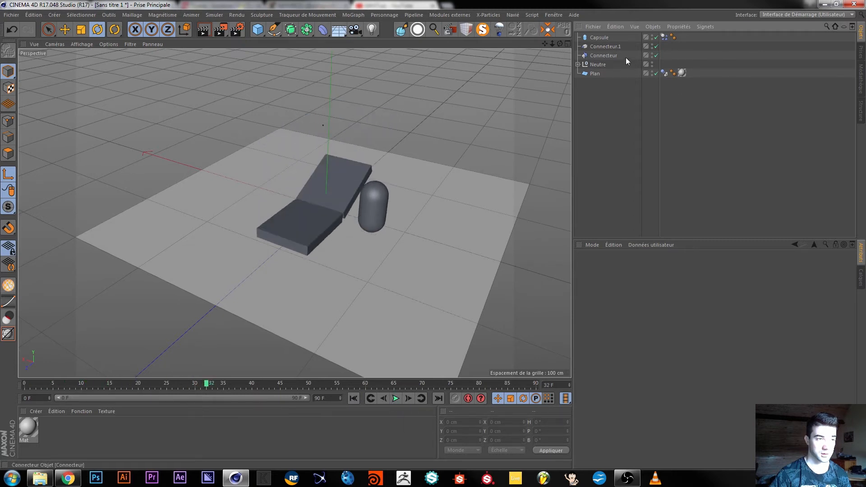
Turn off Ignorer les collisions on the Curseur connector and set its Rebond to 37 %
{"action": "left_click", "coordinate": [595, 38]}
{"action": "left_click", "coordinate": [611, 47]}
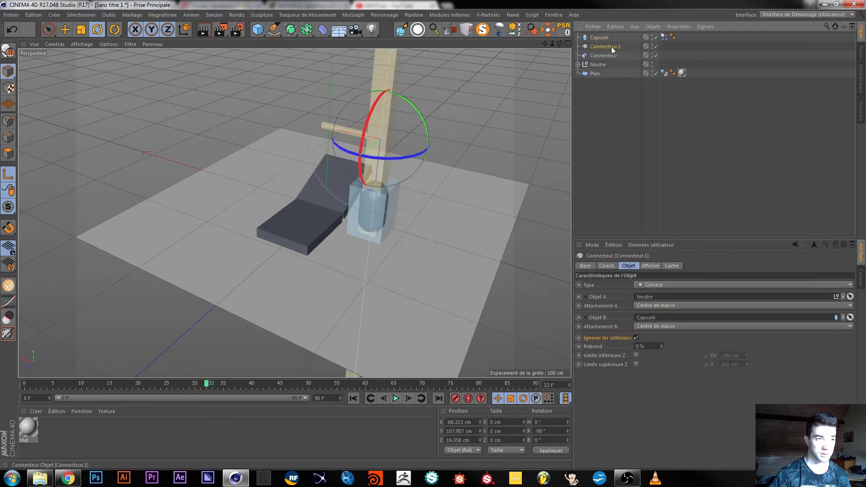
{"action": "left_click", "coordinate": [603, 56]}
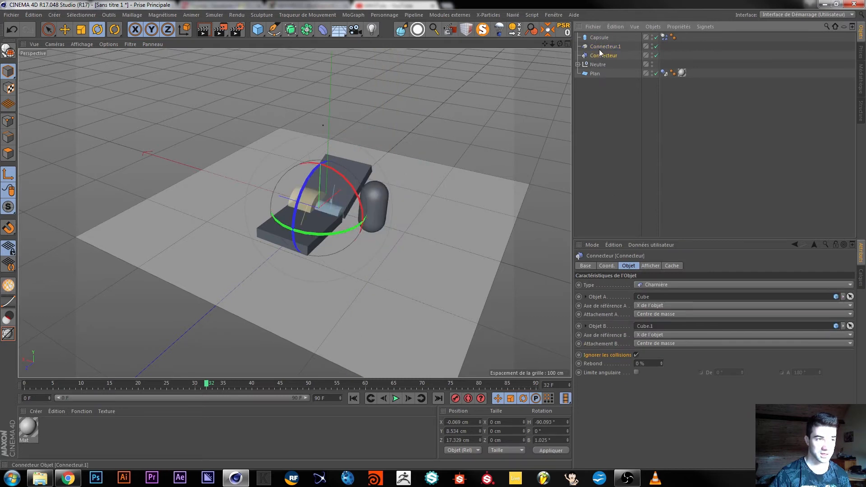
{"action": "left_click", "coordinate": [599, 48]}
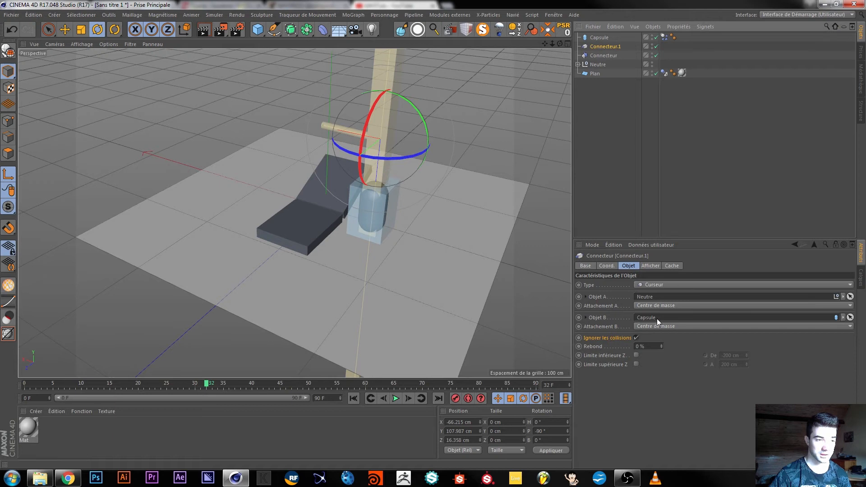
{"action": "left_click", "coordinate": [636, 337]}
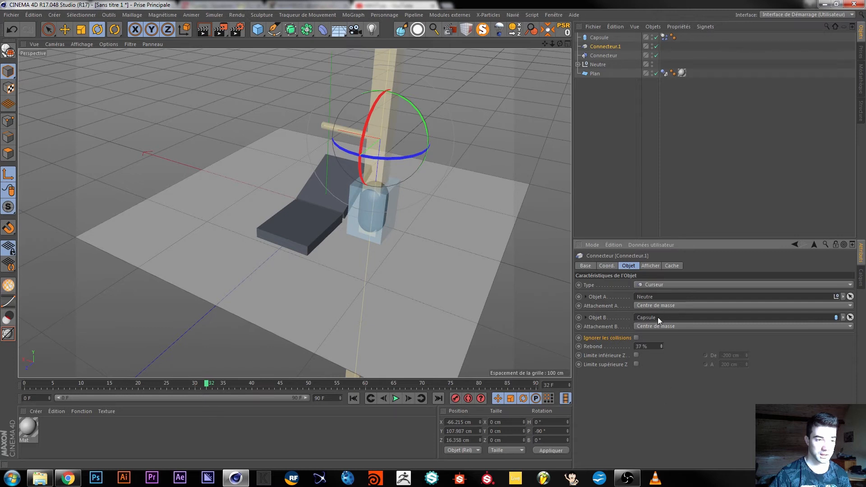
Swap the Curseur connector's objects to Capsule as Objet A and Neutre as Objet B, and test the simulation
{"action": "left_click_drag", "start_coordinate": [597, 64], "coordinate": [652, 319]}
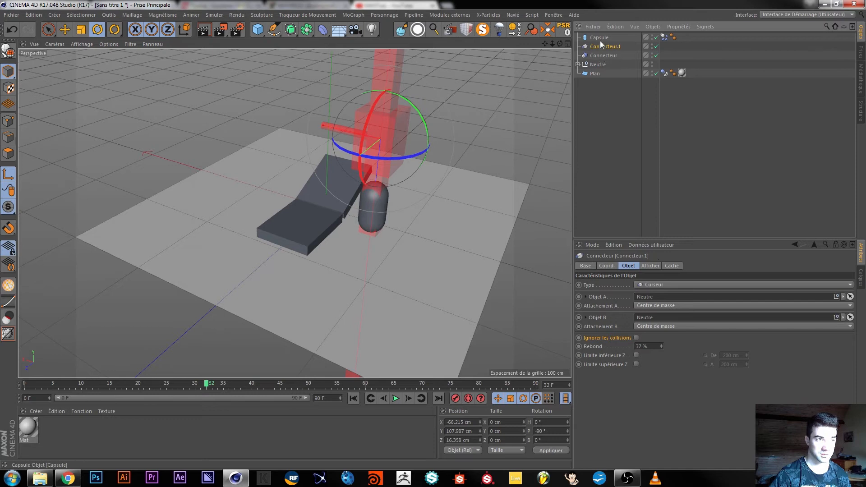
{"action": "left_click_drag", "start_coordinate": [675, 279], "coordinate": [654, 299]}
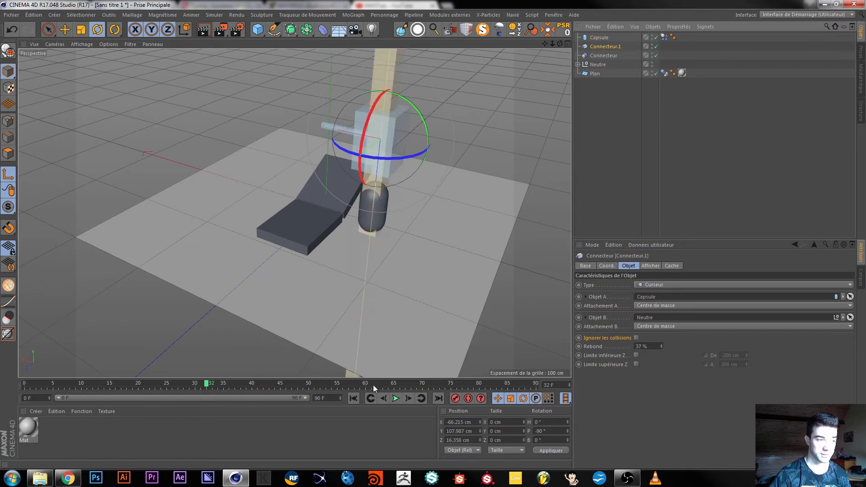
{"action": "left_click", "coordinate": [352, 398]}
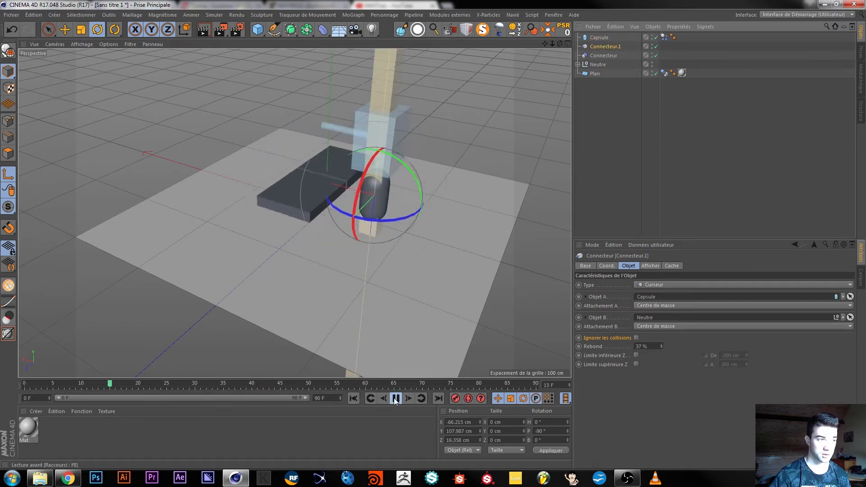
{"action": "left_click", "coordinate": [395, 398]}
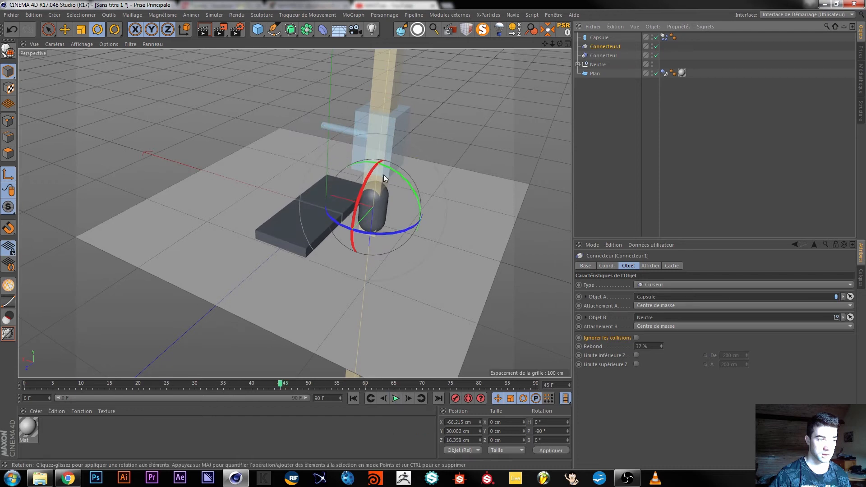
{"action": "left_click", "coordinate": [353, 398]}
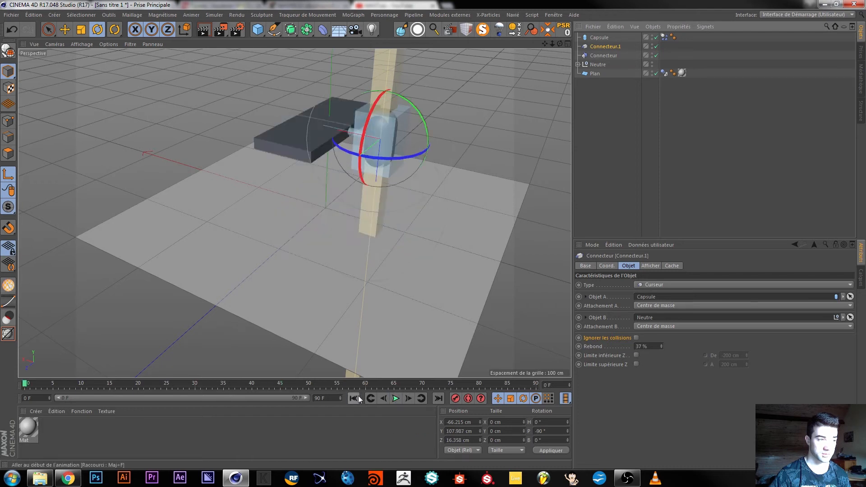
Enable the lower and upper Z limits of the Curseur connector at -200 cm and 200 cm, and run the simulation
{"action": "left_click", "coordinate": [636, 355]}
{"action": "left_click", "coordinate": [636, 364]}
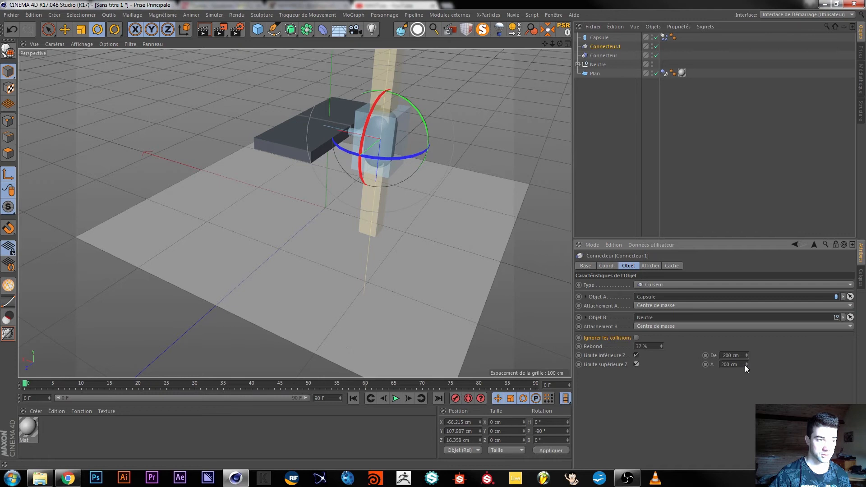
{"action": "left_click", "coordinate": [391, 398]}
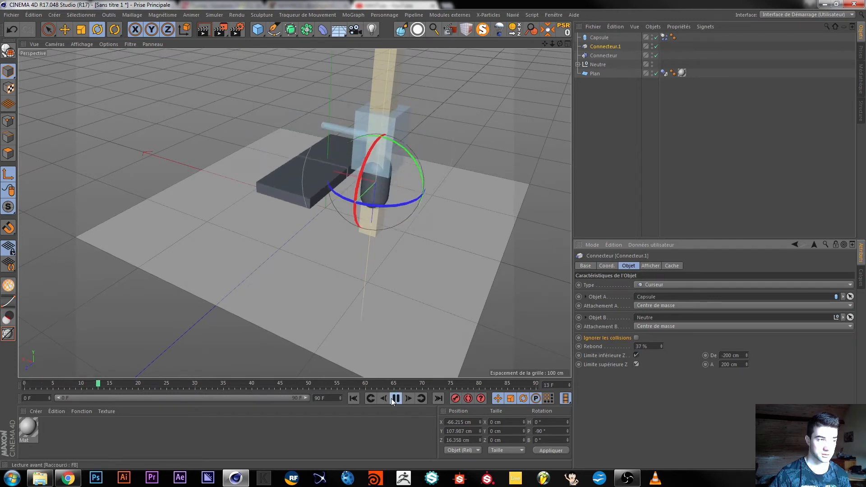
{"action": "left_click", "coordinate": [391, 399]}
Replay the simulation from the first frame and examine from a low angle how the capsule moves along the rail
{"action": "mouse_move", "coordinate": [371, 188]}
{"action": "left_mouse_down", "text": "alt"}
{"action": "mouse_move", "coordinate": [349, 200]}
{"action": "mouse_move", "coordinate": [301, 174]}
{"action": "mouse_move", "coordinate": [375, 181]}
{"action": "left_mouse_up", "text": "alt"}
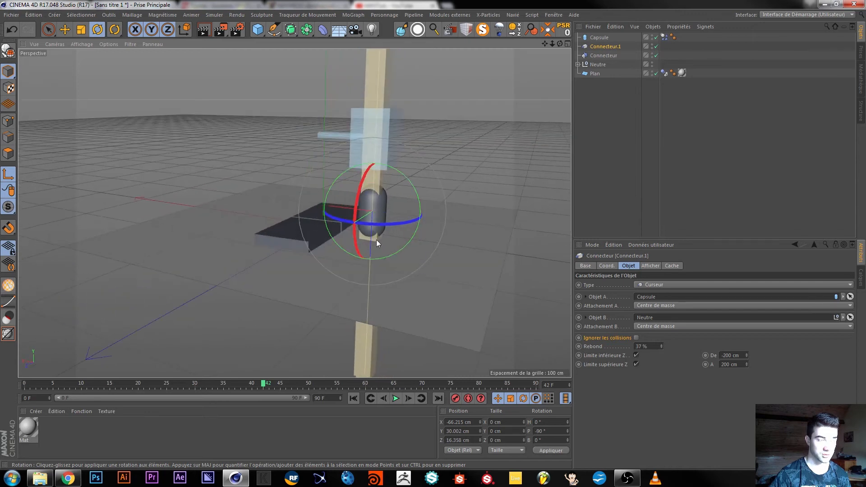
{"action": "left_click", "coordinate": [351, 398]}
{"action": "left_click", "coordinate": [395, 398]}
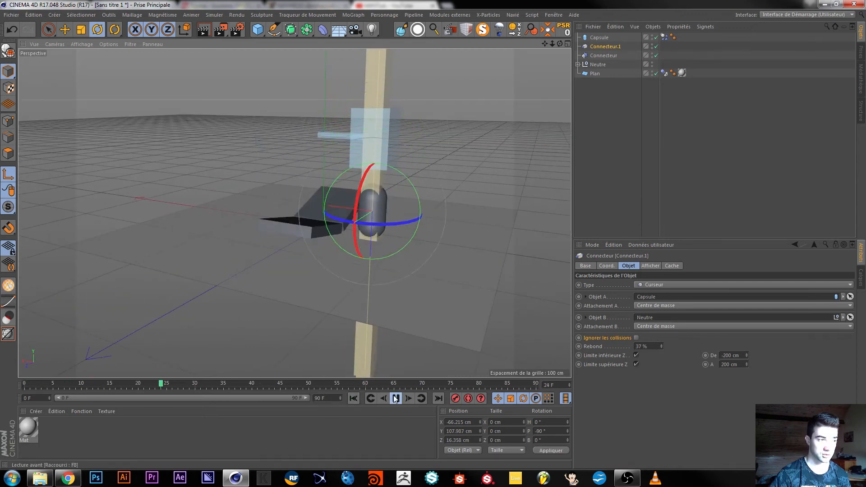
{"action": "left_click", "coordinate": [395, 398]}
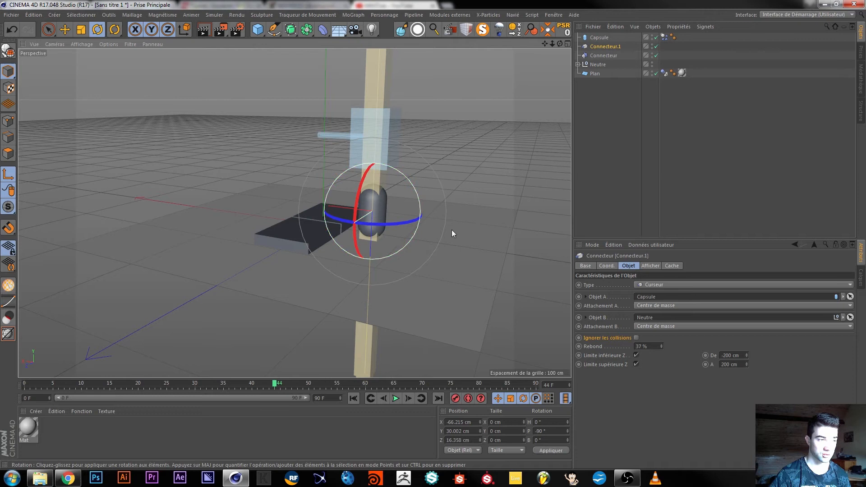
{"action": "left_click", "coordinate": [354, 398]}
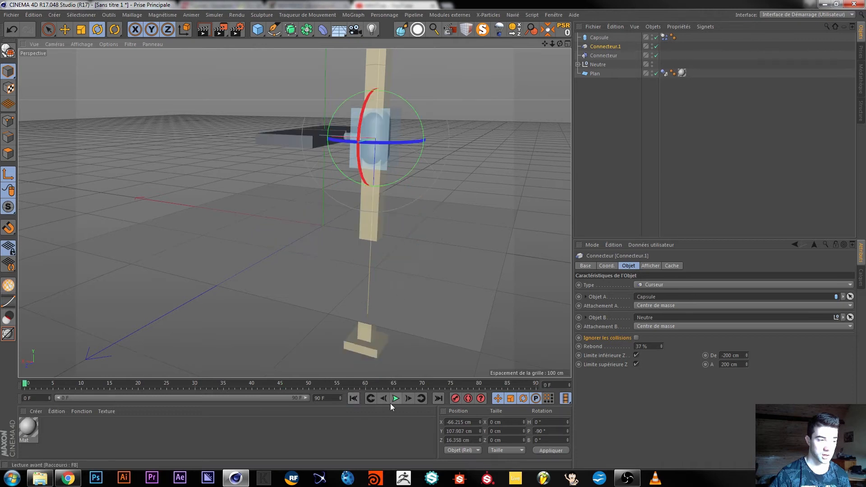
{"action": "left_click", "coordinate": [393, 400]}
{"action": "left_click", "coordinate": [394, 400]}
{"action": "left_click", "coordinate": [353, 401]}
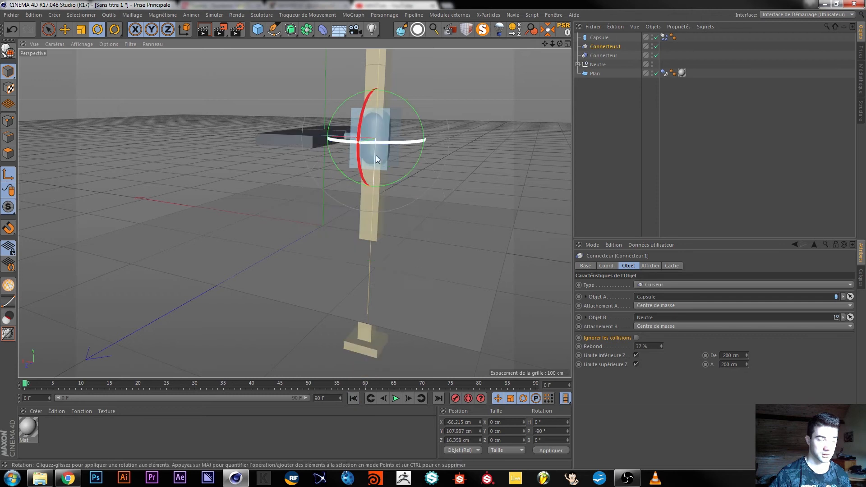
Set the Curseur connector's Z limits to -197 cm (De) and 8 cm (A), and test the simulation
{"action": "left_click_drag", "start_coordinate": [747, 356], "coordinate": [747, 388]}
{"action": "left_click", "coordinate": [746, 364]}
{"action": "left_click", "coordinate": [746, 364]}
{"action": "left_click", "coordinate": [746, 364]}
{"action": "left_click", "coordinate": [746, 364]}
{"action": "left_click", "coordinate": [746, 364]}
{"action": "left_click", "coordinate": [398, 395]}
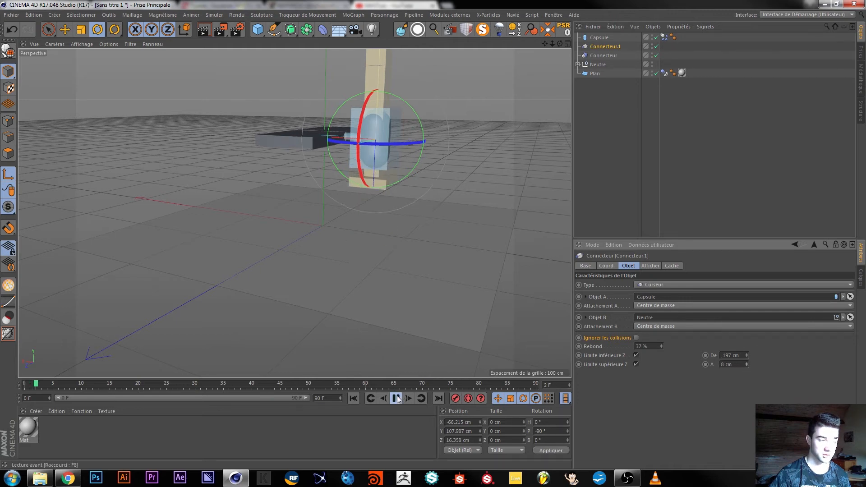
{"action": "left_click", "coordinate": [353, 397]}
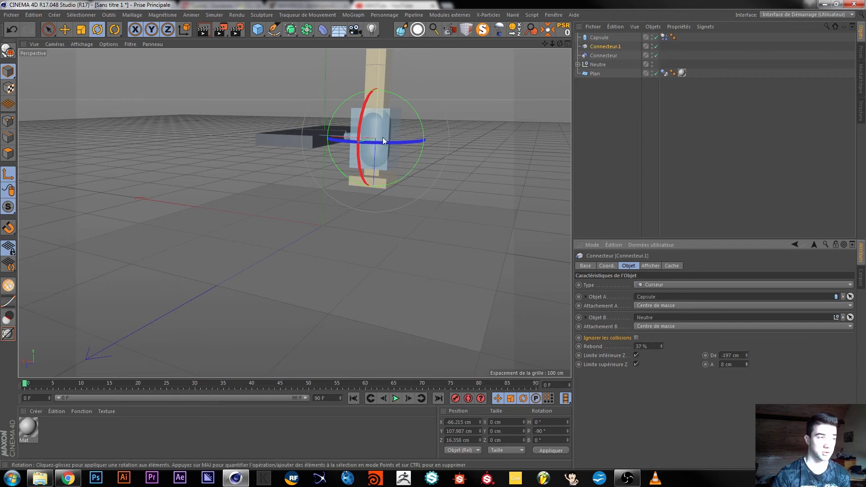
Shorten the capsule's height to about 35 cm, play the simulation and return to the first frame
{"action": "left_click", "coordinate": [599, 39]}
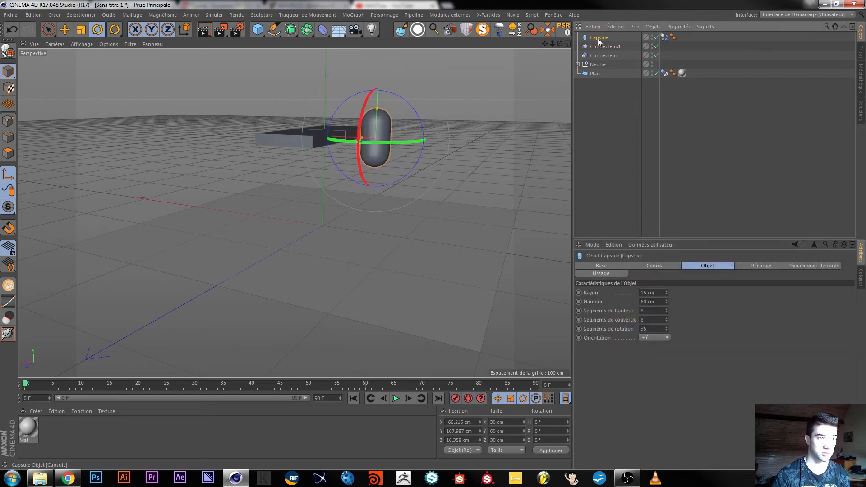
{"action": "left_click_drag", "start_coordinate": [377, 109], "coordinate": [375, 121]}
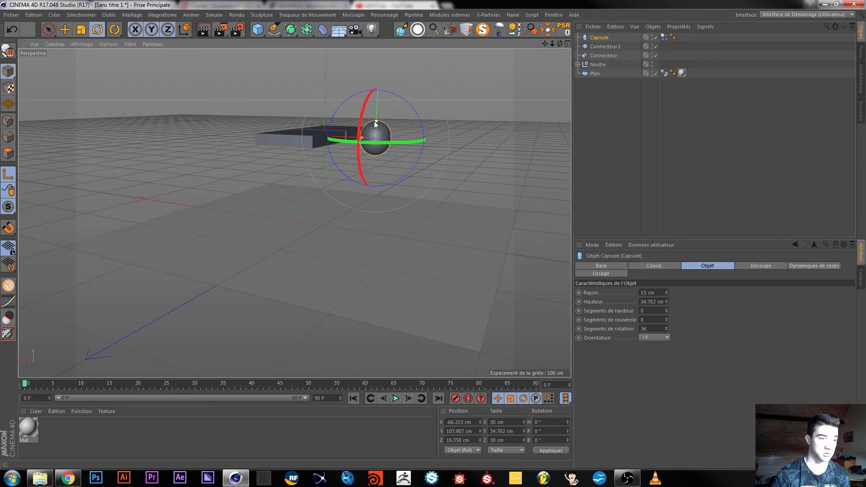
{"action": "left_click", "coordinate": [396, 398]}
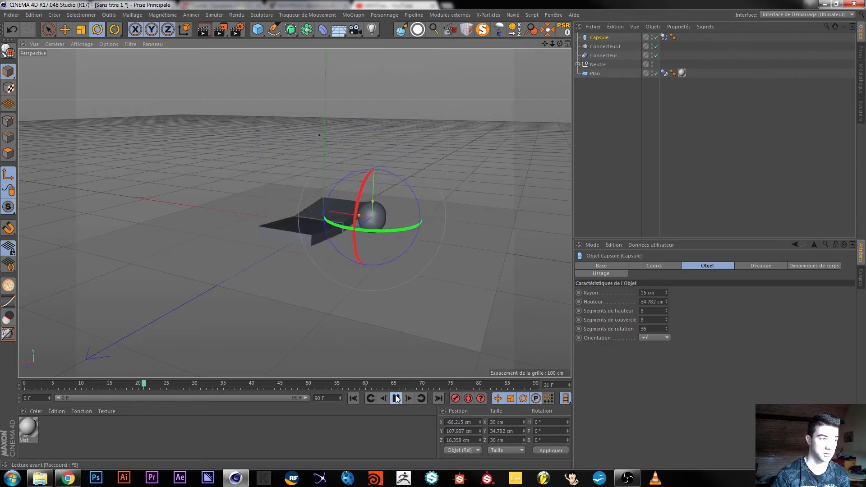
{"action": "left_click", "coordinate": [396, 398]}
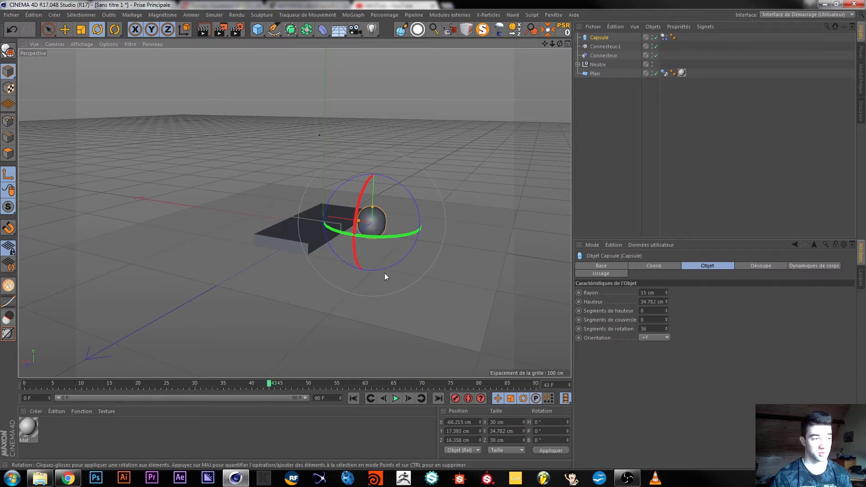
{"action": "left_click", "coordinate": [351, 398]}
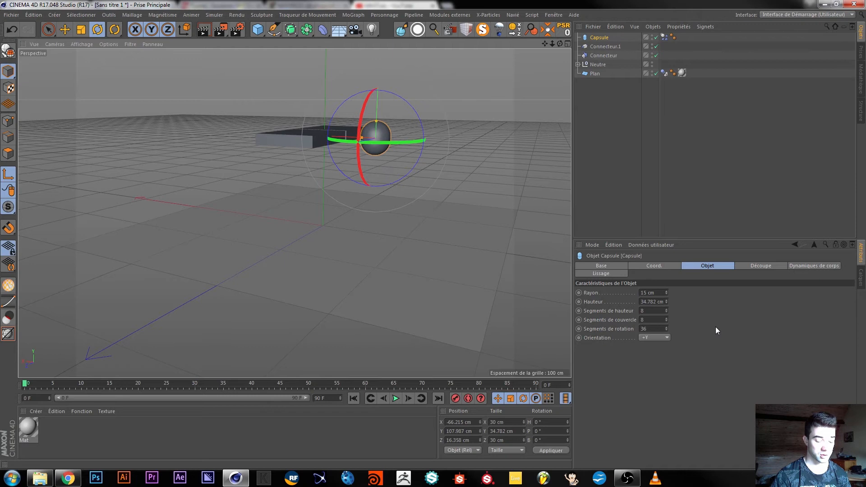
Set the gravity to 1000 cm in the project's dynamics settings
{"action": "key", "text": "ctrl+d"}
{"action": "type", "text": "10"}
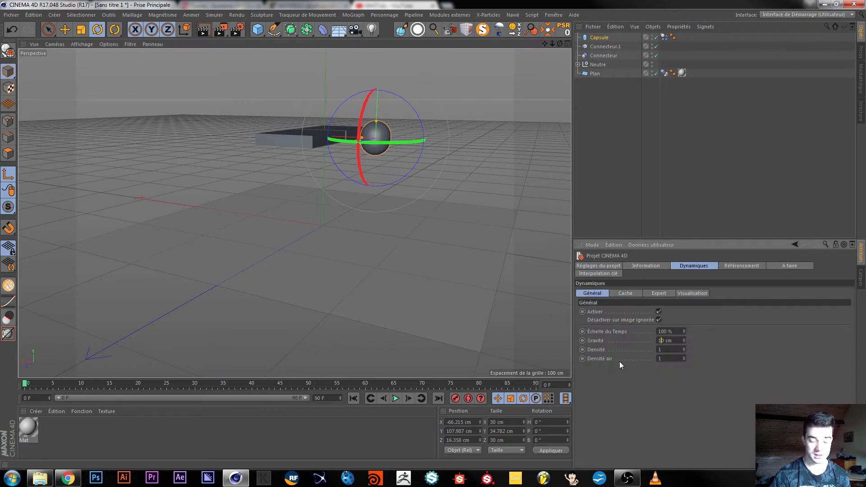
{"action": "type", "text": "0"}
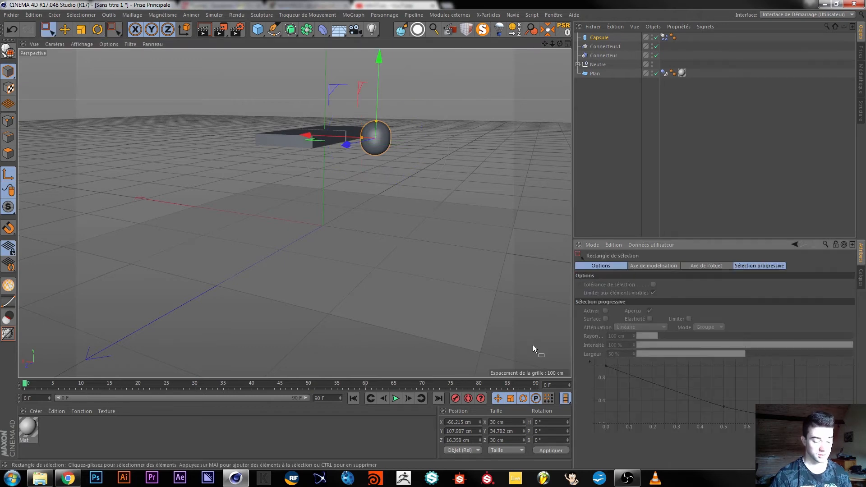
{"action": "key", "text": "ctrl+d"}
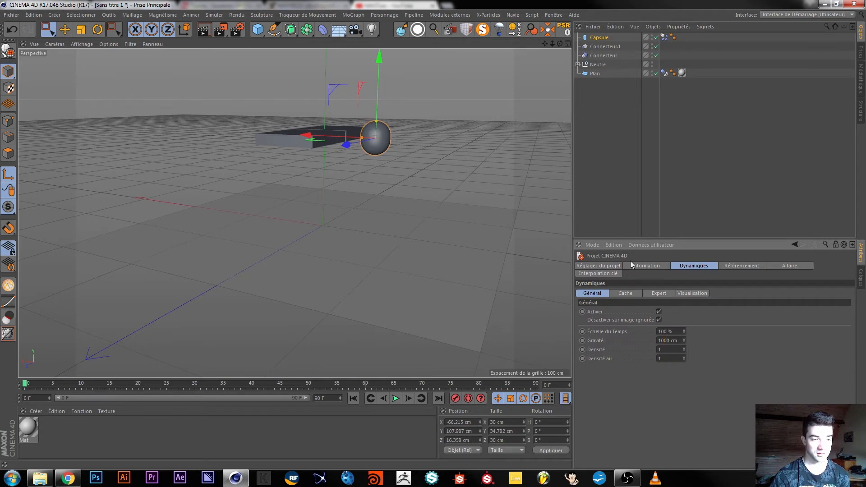
Swap the Curseur connector's linked objects, making Neutre Objet A and Capsule Objet B, and test the simulation
{"action": "left_click", "coordinate": [605, 46]}
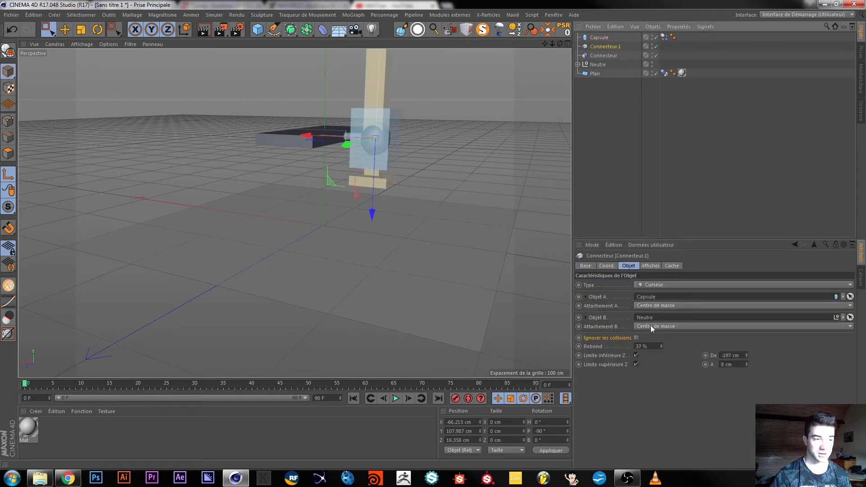
{"action": "left_click_drag", "start_coordinate": [628, 118], "coordinate": [646, 297]}
{"action": "left_click_drag", "start_coordinate": [671, 325], "coordinate": [662, 319]}
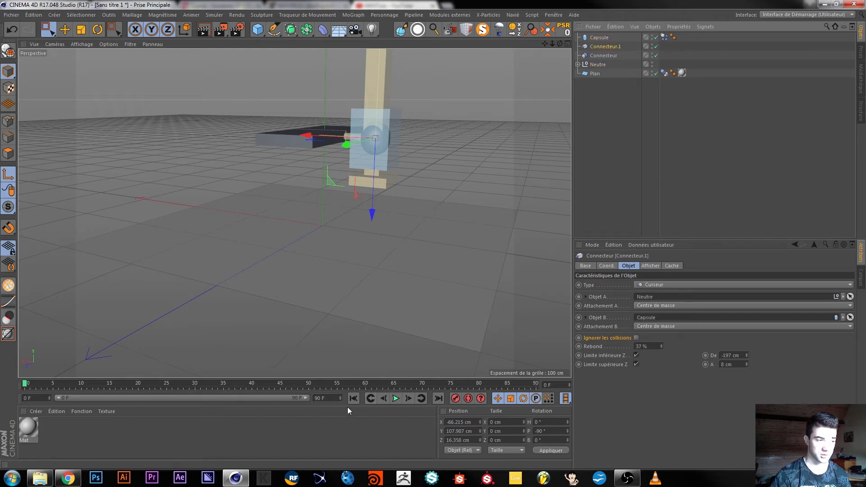
{"action": "left_click", "coordinate": [395, 399]}
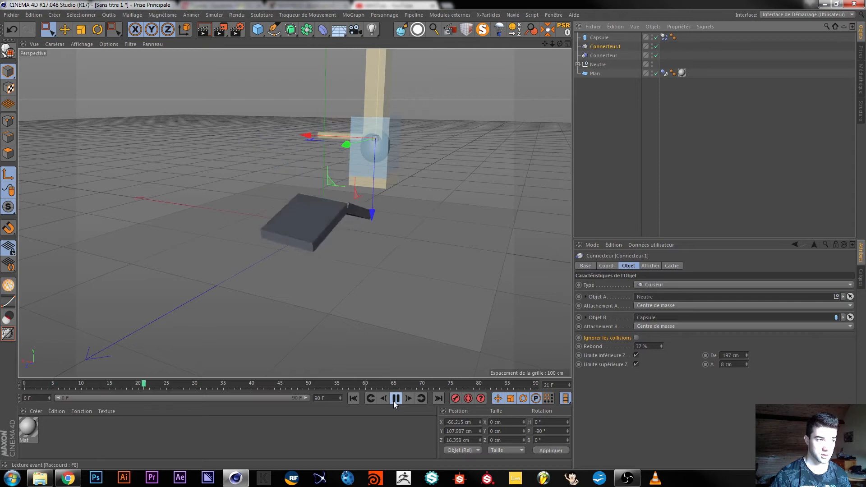
{"action": "left_click", "coordinate": [395, 399]}
Set the Curseur connector's upper Z limit (A) to 87 cm and replay the simulation from the first frame
{"action": "left_click_drag", "start_coordinate": [746, 363], "coordinate": [747, 347]}
{"action": "left_click", "coordinate": [353, 398]}
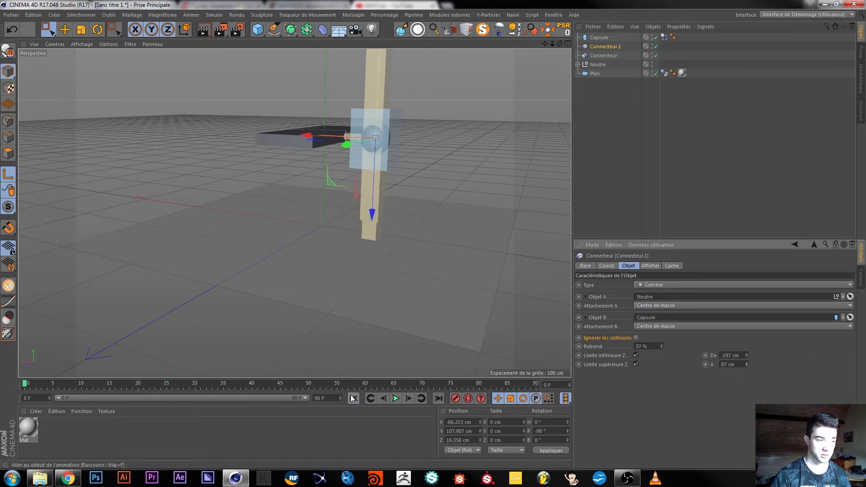
{"action": "left_click", "coordinate": [396, 399]}
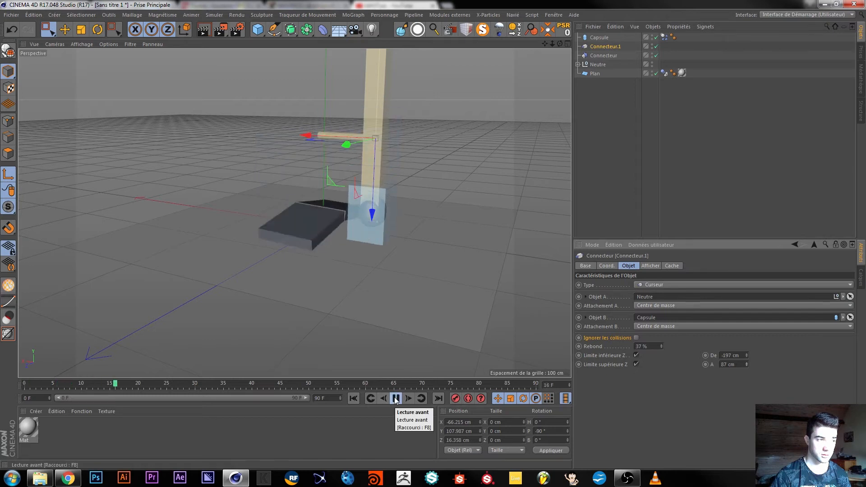
{"action": "left_click", "coordinate": [396, 398]}
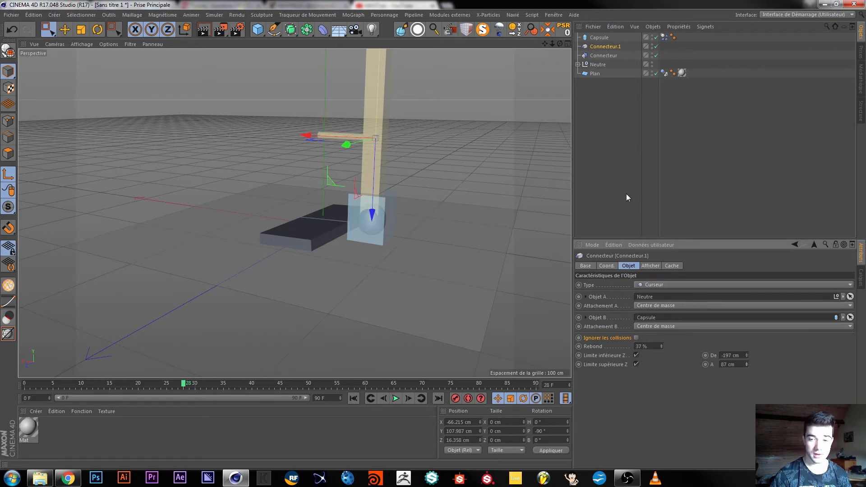
Examine the capsule's object properties and the general and expert values in the project's dynamics settings
{"action": "left_click", "coordinate": [615, 145]}
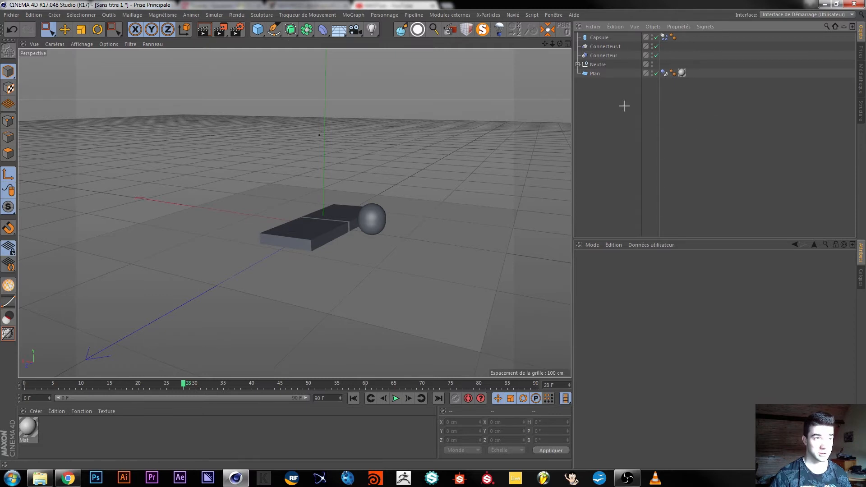
{"action": "left_click", "coordinate": [599, 38]}
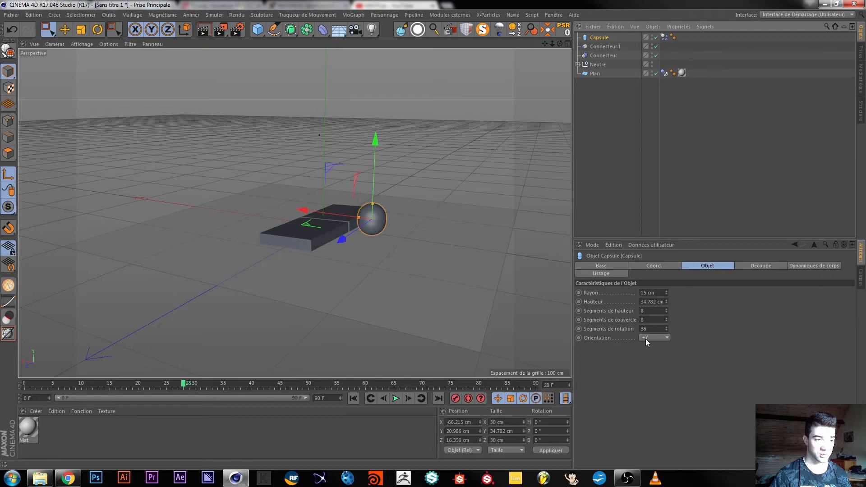
{"action": "left_click", "coordinate": [604, 170]}
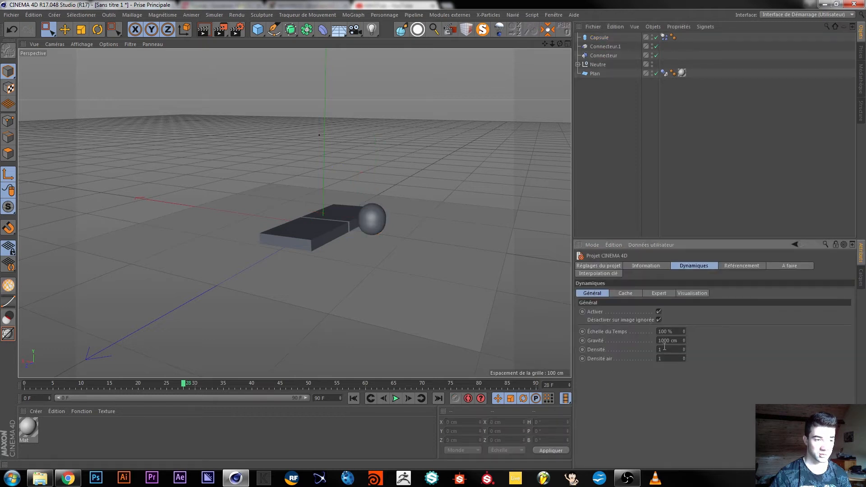
{"action": "left_click", "coordinate": [665, 296]}
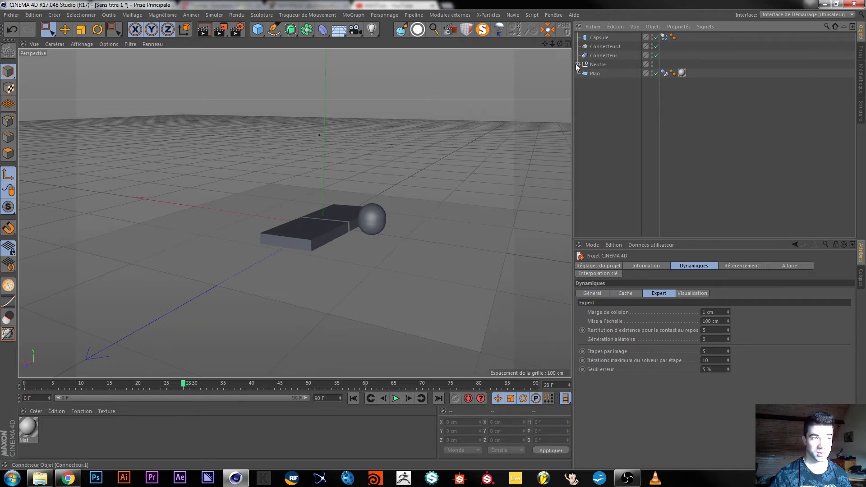
{"action": "left_click", "coordinate": [593, 293]}
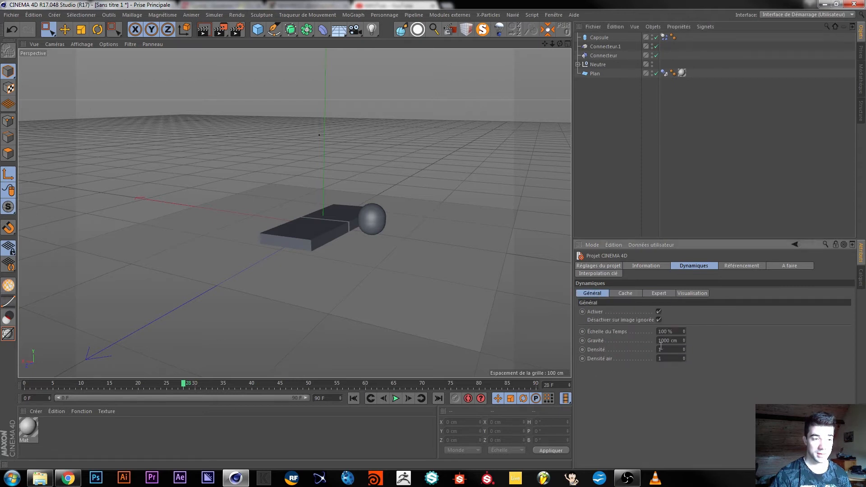
Replay the simulation several times from the first frame to examine how the capsule falls beside the cubes
{"action": "left_click", "coordinate": [354, 399]}
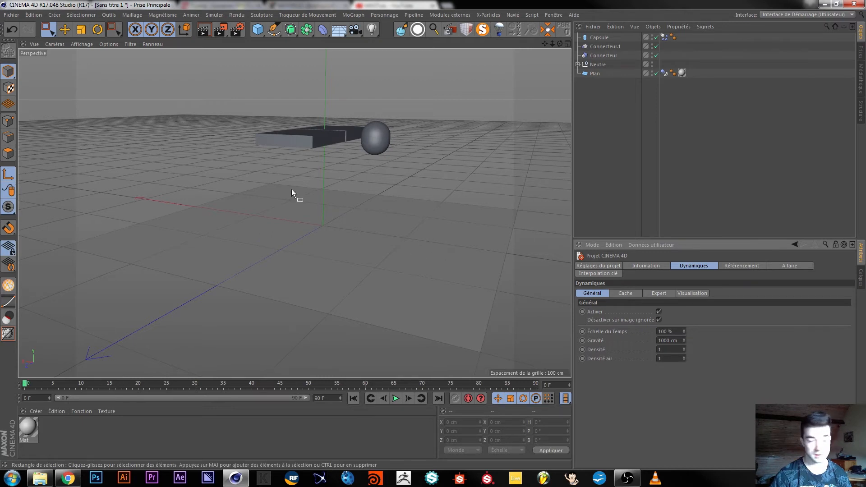
{"action": "key", "text": "e"}
{"action": "left_click", "coordinate": [397, 399]}
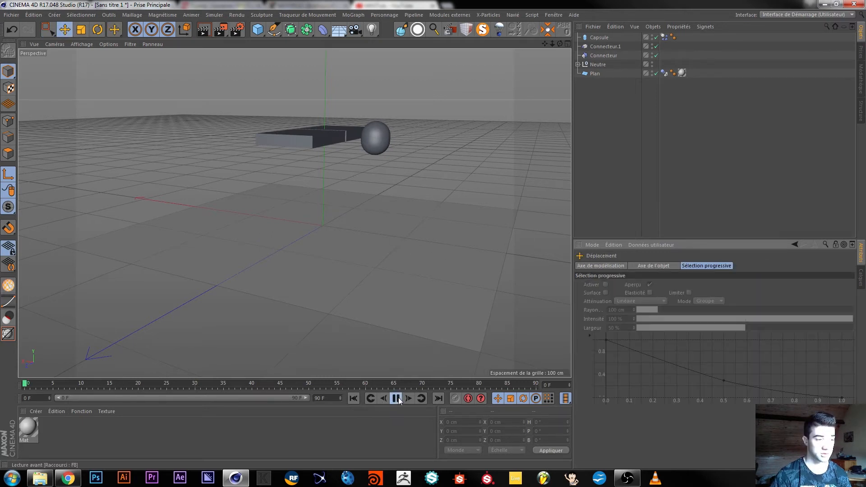
{"action": "left_click", "coordinate": [396, 399]}
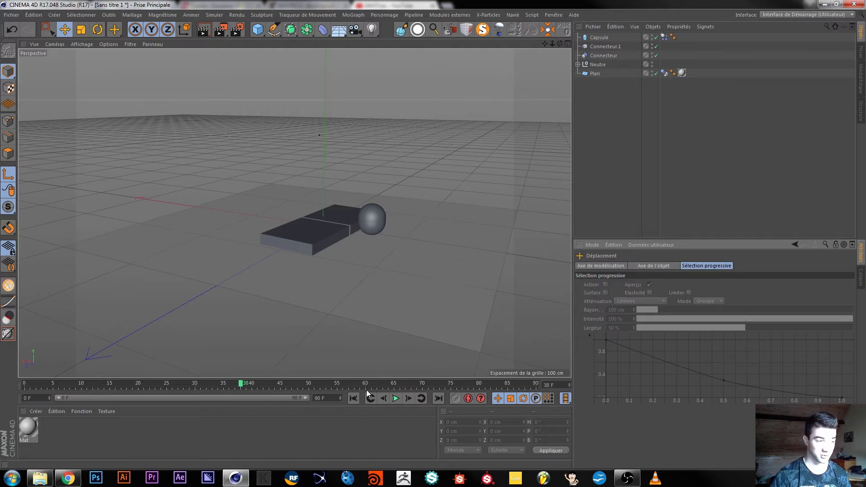
{"action": "left_click", "coordinate": [396, 399]}
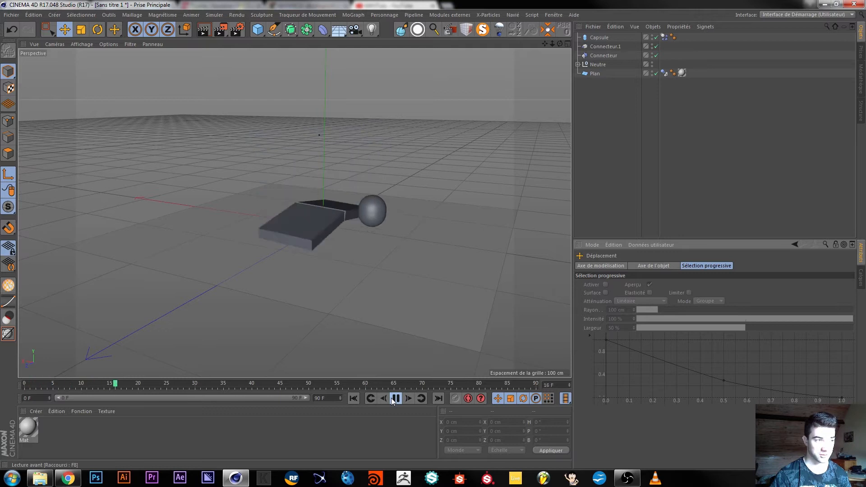
{"action": "left_click", "coordinate": [391, 399]}
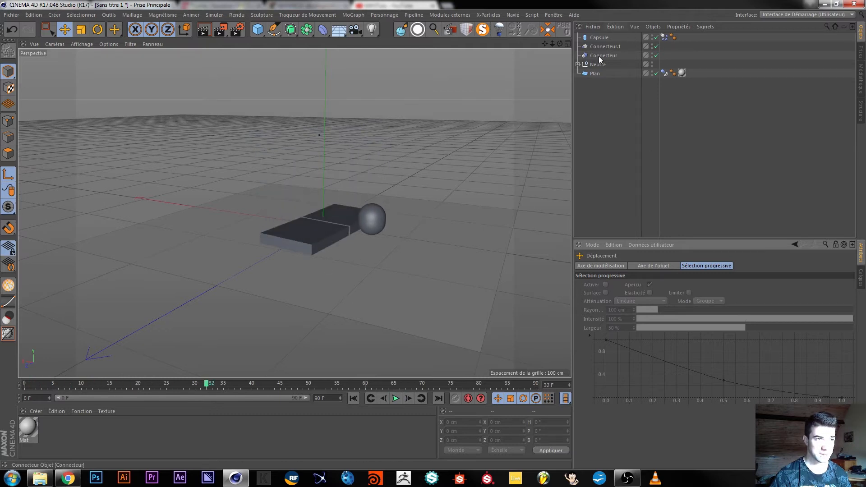
{"action": "left_click", "coordinate": [353, 399]}
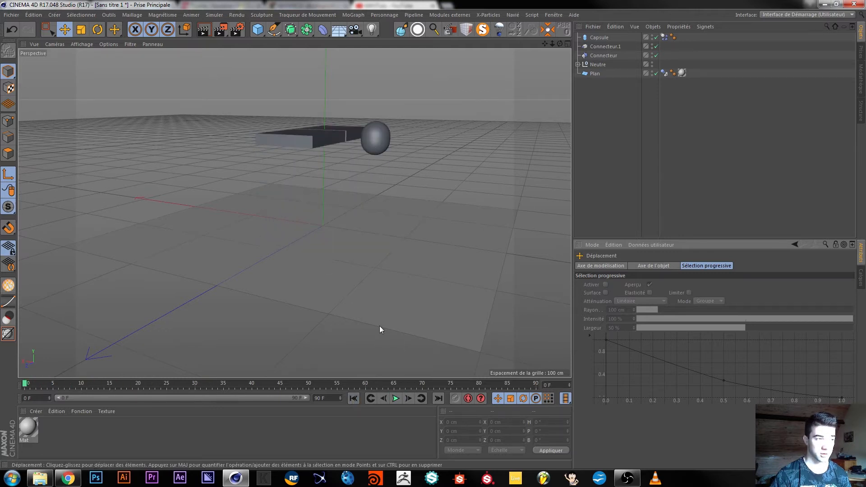
{"action": "left_click", "coordinate": [395, 398]}
{"action": "left_click", "coordinate": [396, 399]}
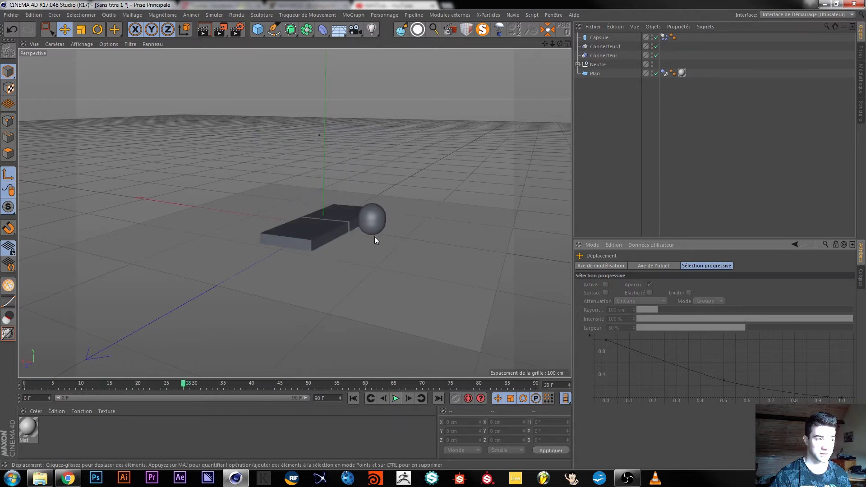
Set the Curseur connector's upper Z limit (A) to 22 cm and test the simulation from the first frame
{"action": "left_click", "coordinate": [605, 47]}
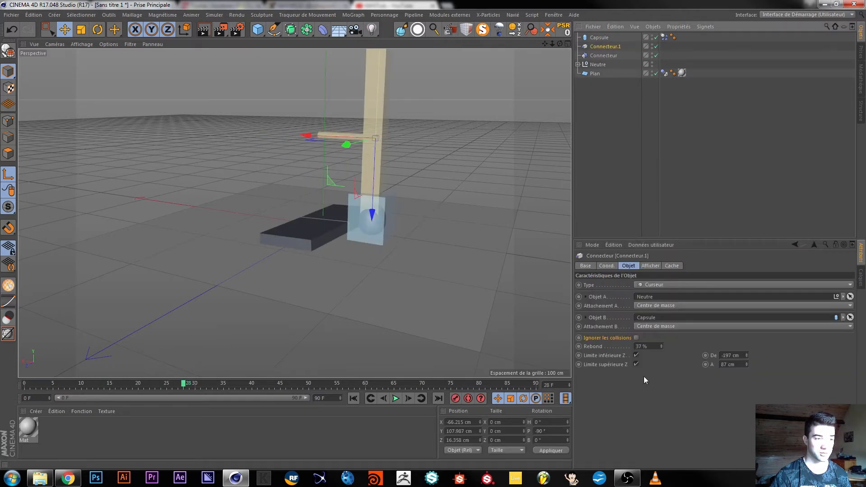
{"action": "left_click_drag", "start_coordinate": [747, 365], "coordinate": [747, 370]}
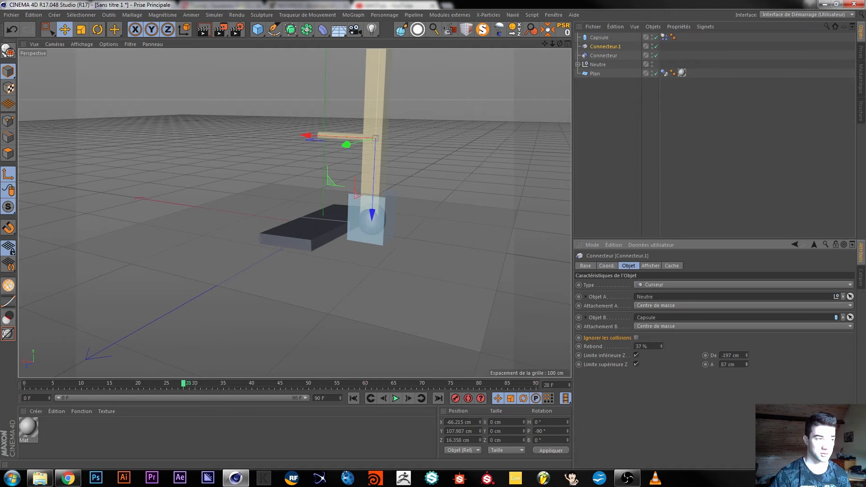
{"action": "left_click", "coordinate": [356, 396]}
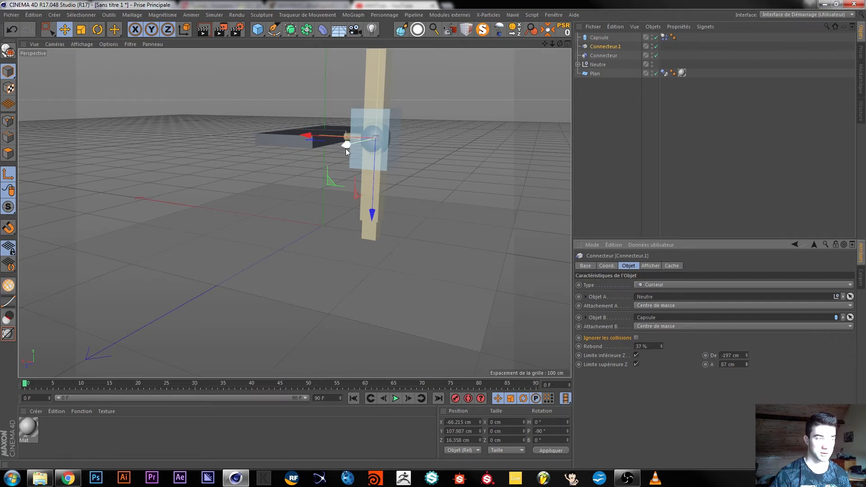
{"action": "left_click_drag", "start_coordinate": [747, 364], "coordinate": [746, 390]}
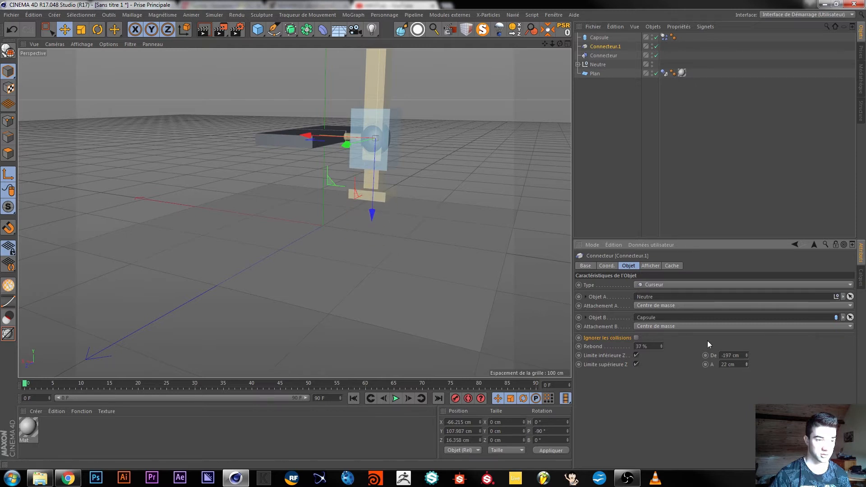
{"action": "left_click", "coordinate": [396, 398]}
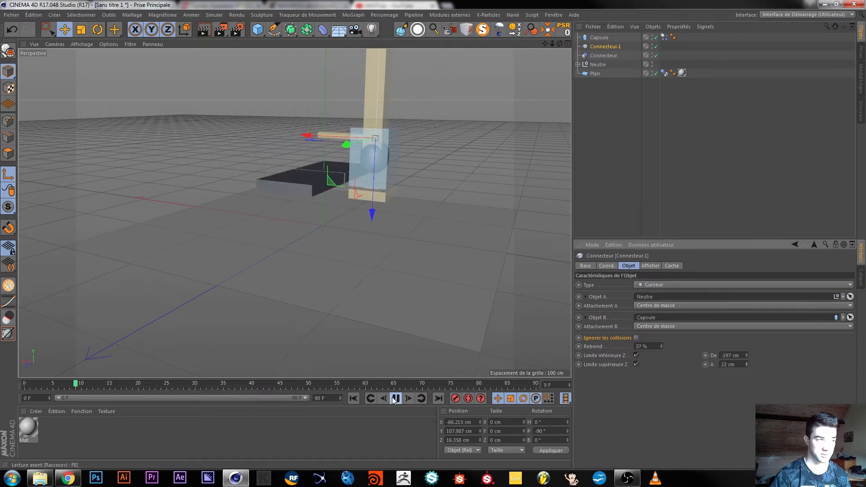
{"action": "left_click", "coordinate": [396, 398]}
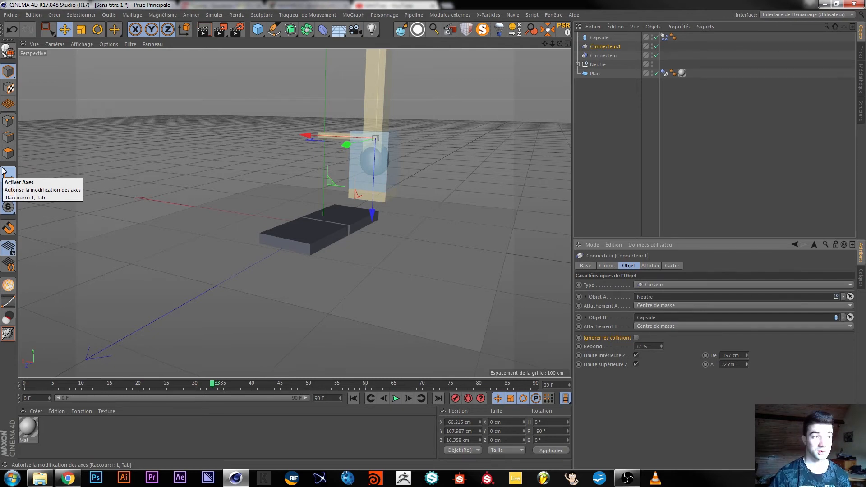
{"action": "left_click_drag", "start_coordinate": [342, 212], "coordinate": [331, 231], "text": "alt"}
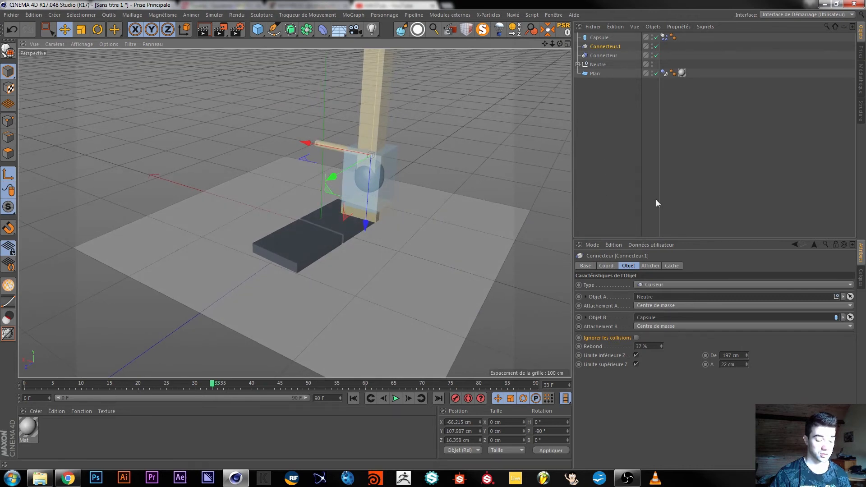
Set the time scale (Échelle du Temps) to 100 % in the project's dynamics settings
{"action": "key", "text": "ctrl+d"}
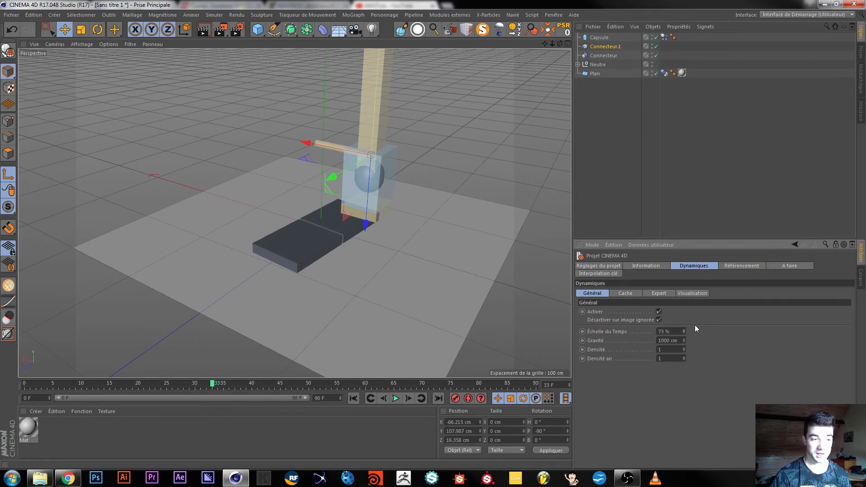
{"action": "type", "text": "100"}
{"action": "key", "text": "Return"}
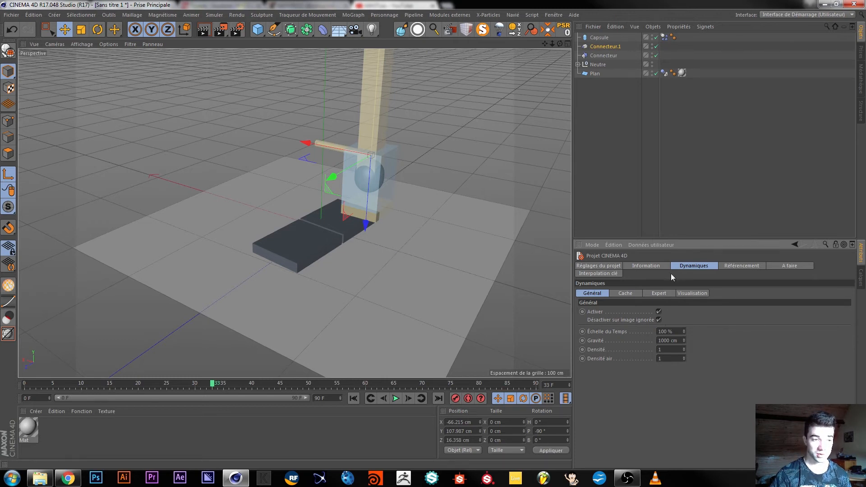
Examine the collision settings of the capsule's dynamics body tag and its available Forme options
{"action": "left_click", "coordinate": [664, 37]}
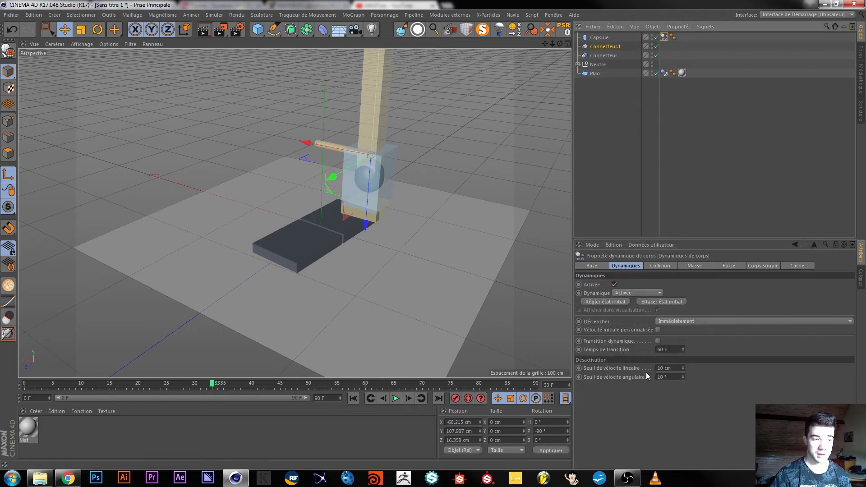
{"action": "left_click", "coordinate": [660, 265]}
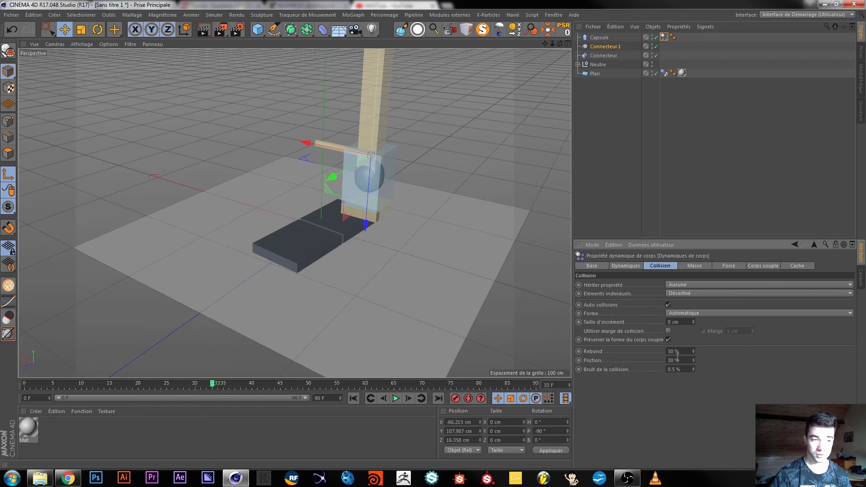
{"action": "left_click", "coordinate": [700, 315]}
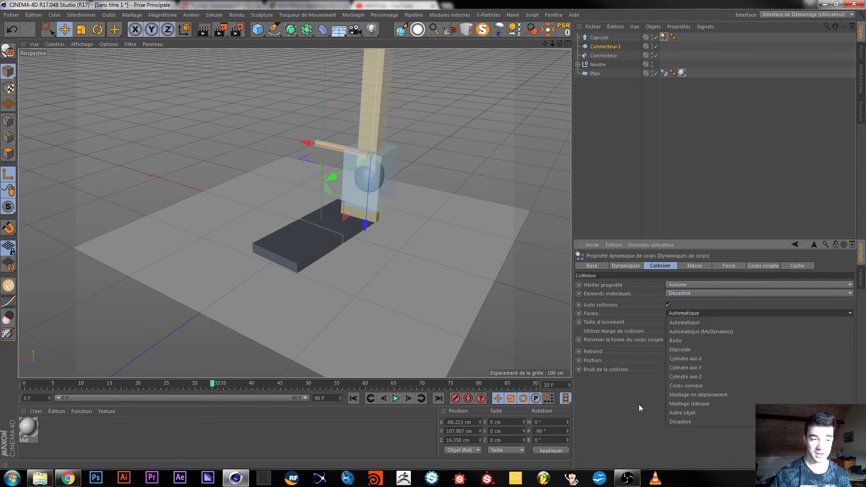
{"action": "left_click", "coordinate": [618, 399]}
Delete all five objects from the scene and return to the first frame
{"action": "left_click_drag", "start_coordinate": [621, 91], "coordinate": [513, 16]}
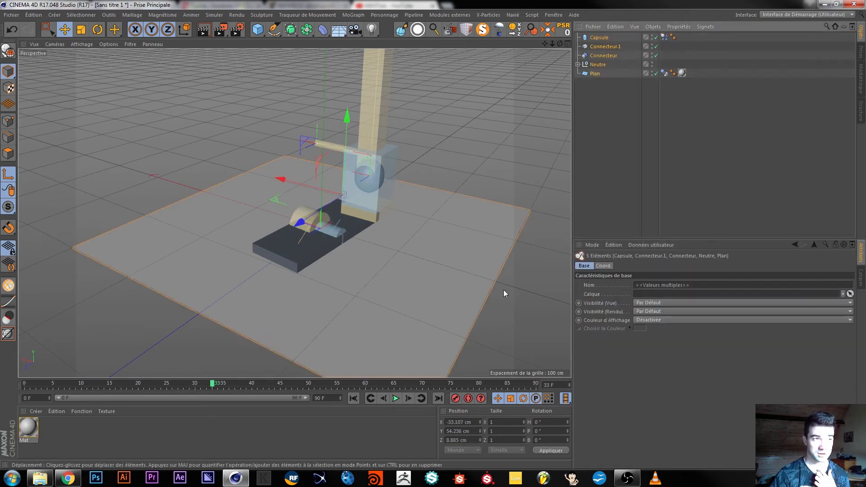
{"action": "key", "text": "Delete"}
{"action": "mouse_move", "coordinate": [318, 241]}
{"action": "left_mouse_down", "text": "alt"}
{"action": "mouse_move", "coordinate": [279, 222]}
{"action": "mouse_move", "coordinate": [307, 212]}
{"action": "mouse_move", "coordinate": [317, 228]}
{"action": "mouse_move", "coordinate": [313, 248]}
{"action": "left_mouse_up", "text": "alt"}
{"action": "left_click", "coordinate": [353, 398]}
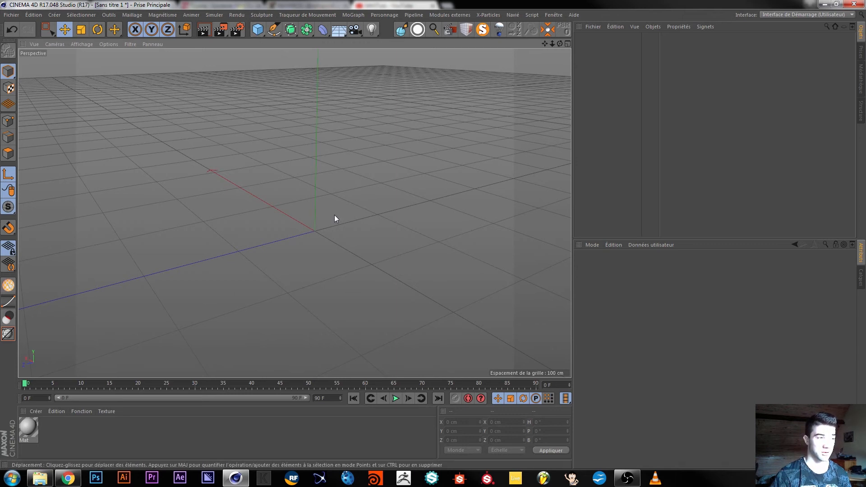
Add an Arc spline to the empty scene
{"action": "left_click", "coordinate": [258, 33]}
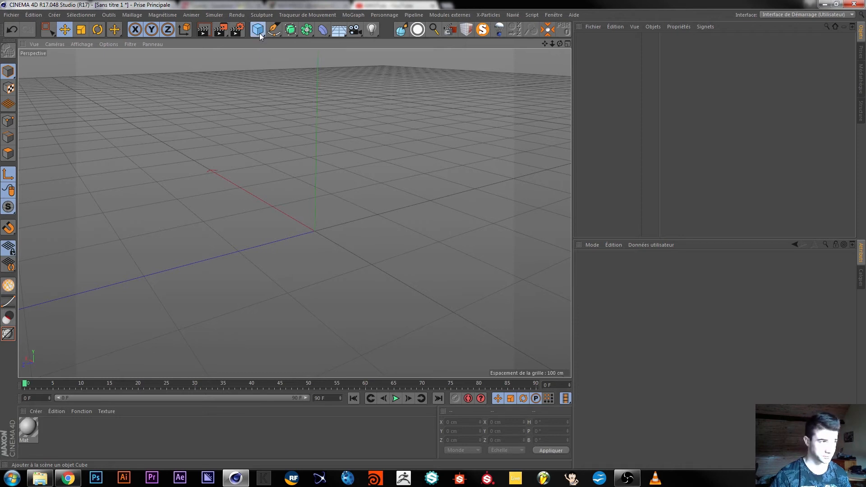
{"action": "left_click", "coordinate": [275, 29]}
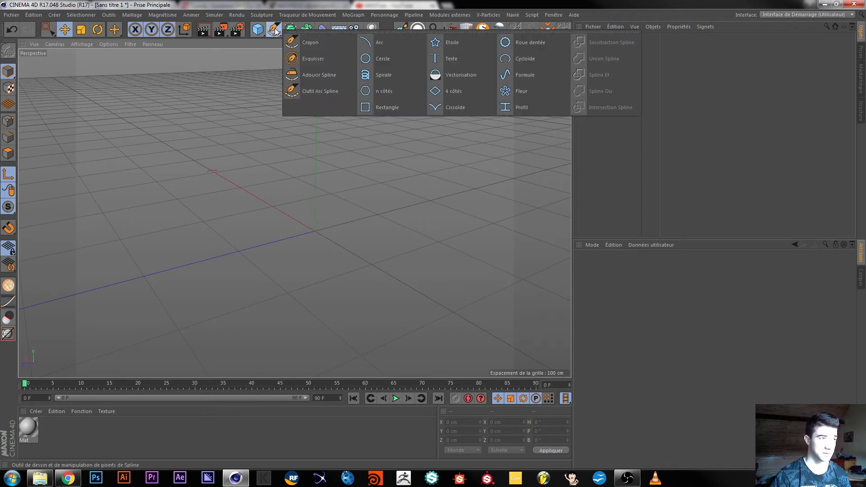
{"action": "left_click", "coordinate": [375, 42]}
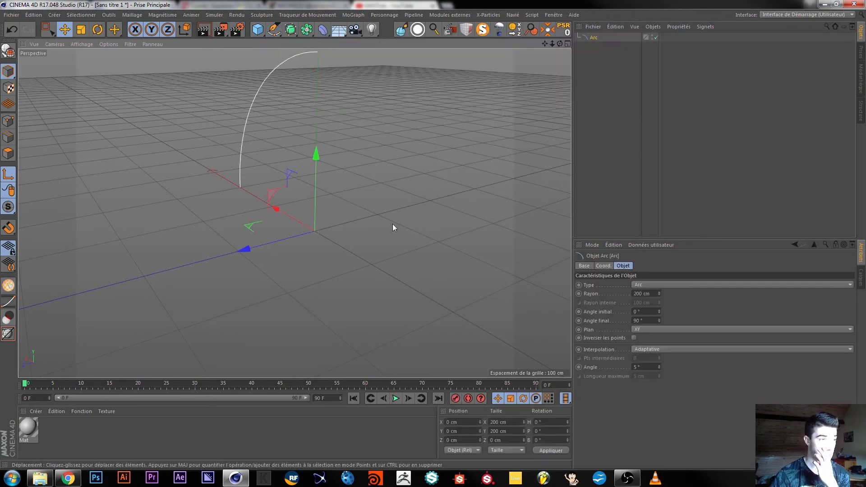
Show the arc in the front view and convert it to an editable spline
{"action": "left_click_drag", "start_coordinate": [253, 125], "coordinate": [309, 113], "text": "alt"}
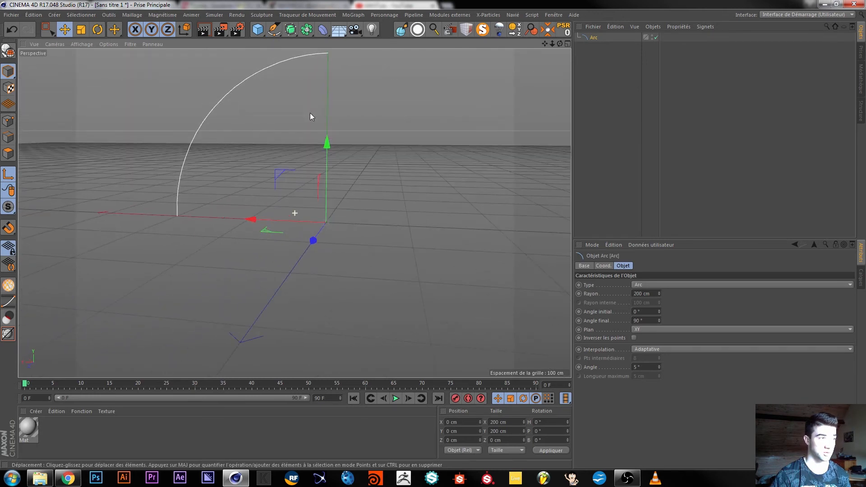
{"action": "middle_click", "coordinate": [304, 94]}
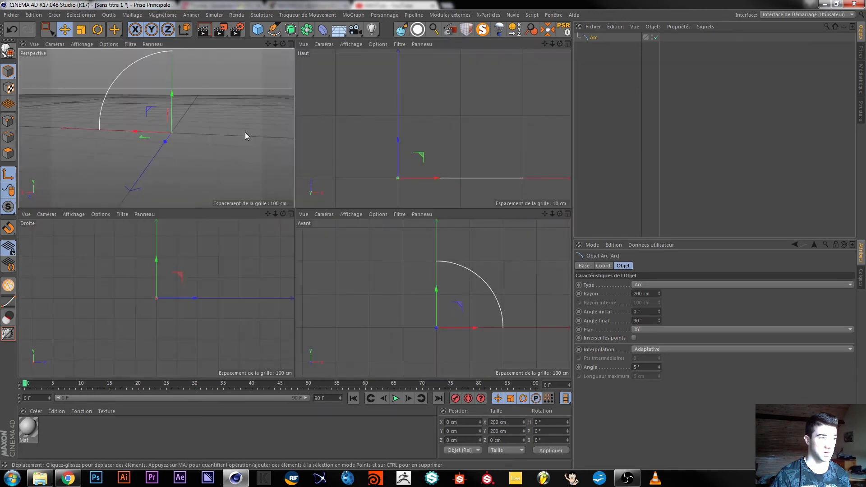
{"action": "middle_click", "coordinate": [430, 252]}
{"action": "key", "text": "c"}
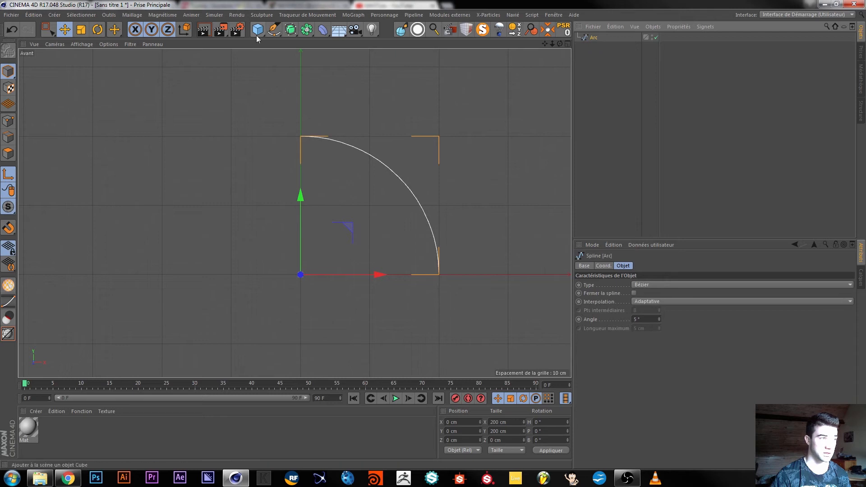
Extend the arc's upper end with a short downward vertical segment, using the Crayon tool in Bézier mode
{"action": "left_click", "coordinate": [274, 29]}
{"action": "left_click", "coordinate": [309, 39]}
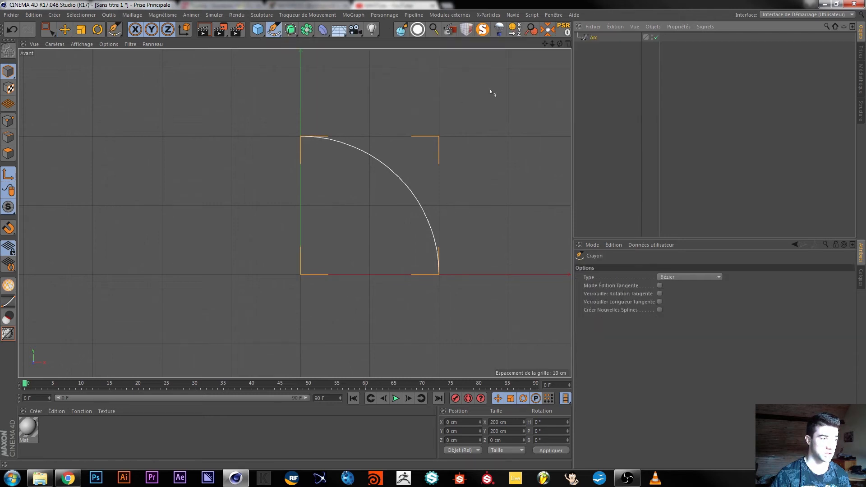
{"action": "left_click_drag", "start_coordinate": [301, 136], "coordinate": [300, 152]}
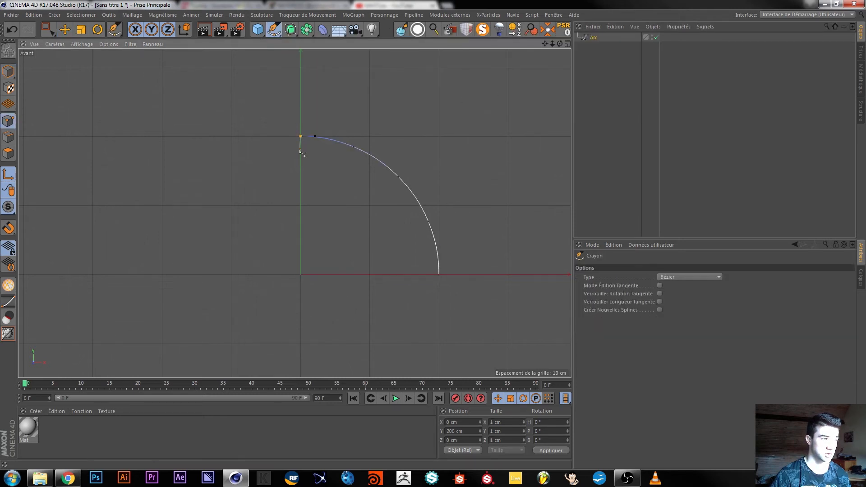
{"action": "left_click", "coordinate": [301, 159]}
{"action": "key", "text": "Escape"}
{"action": "left_click", "coordinate": [592, 38]}
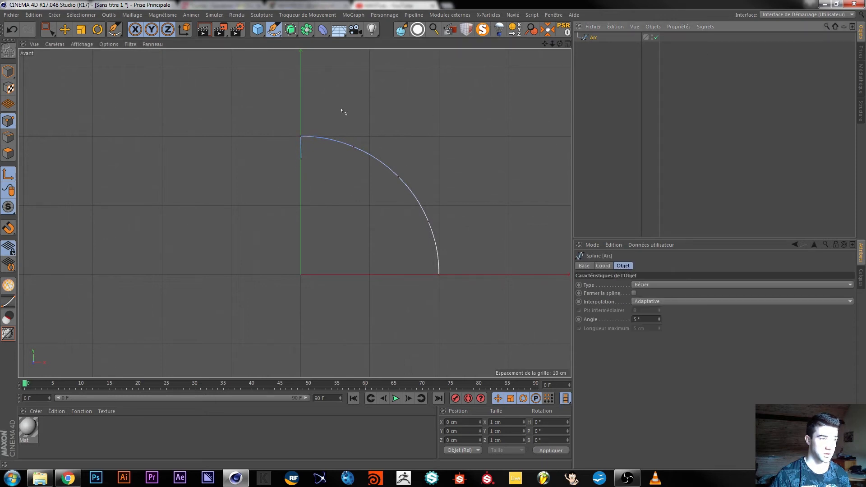
Add an Extrusion contrôlée as the arc's parent and add a Cercle spline to the scene
{"action": "left_click", "coordinate": [293, 30]}
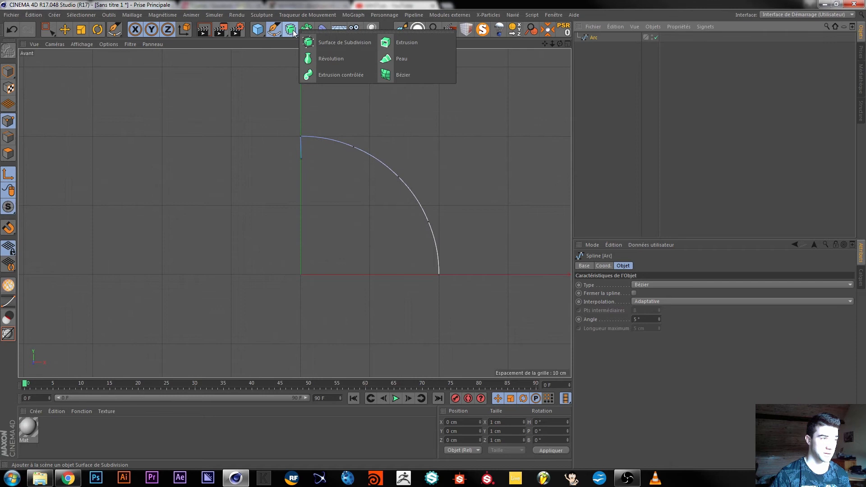
{"action": "left_click", "coordinate": [324, 74]}
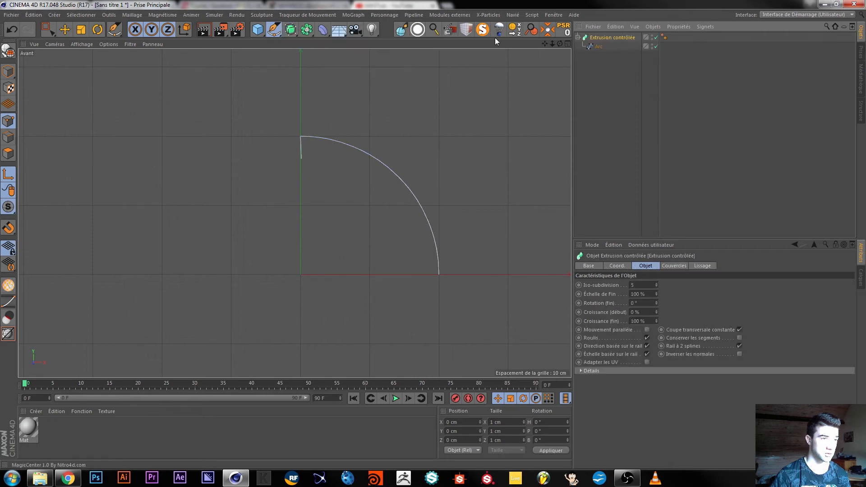
{"action": "left_click", "coordinate": [258, 31]}
{"action": "left_click", "coordinate": [273, 30]}
{"action": "left_click", "coordinate": [396, 58]}
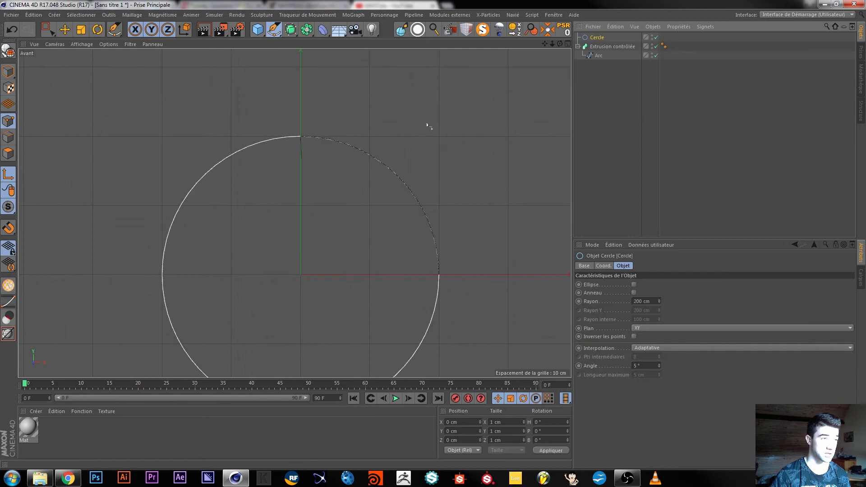
{"action": "double_click", "coordinate": [640, 301]}
{"action": "type", "text": "500"}
{"action": "key", "text": "Return"}
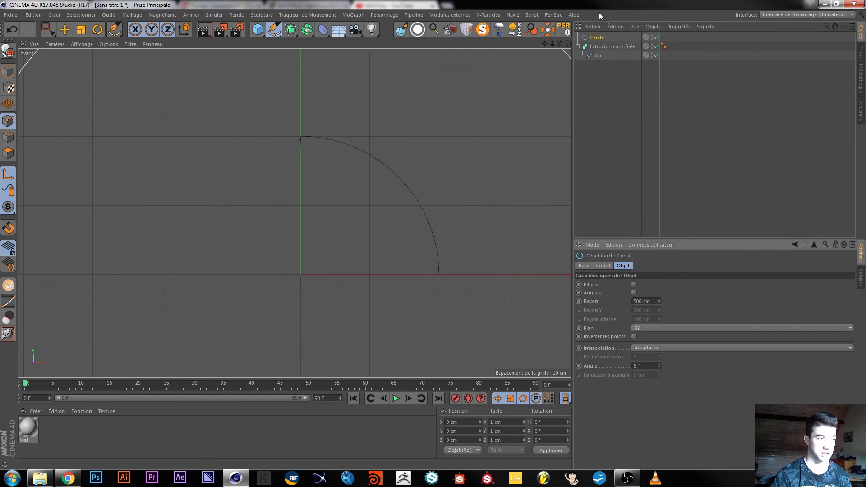
Set the circle's radius to 5 cm and place it above the arc inside the Extrusion contrôlée
{"action": "double_click", "coordinate": [642, 302]}
{"action": "type", "text": "5"}
{"action": "key", "text": "Return"}
{"action": "left_click_drag", "start_coordinate": [612, 36], "coordinate": [601, 51]}
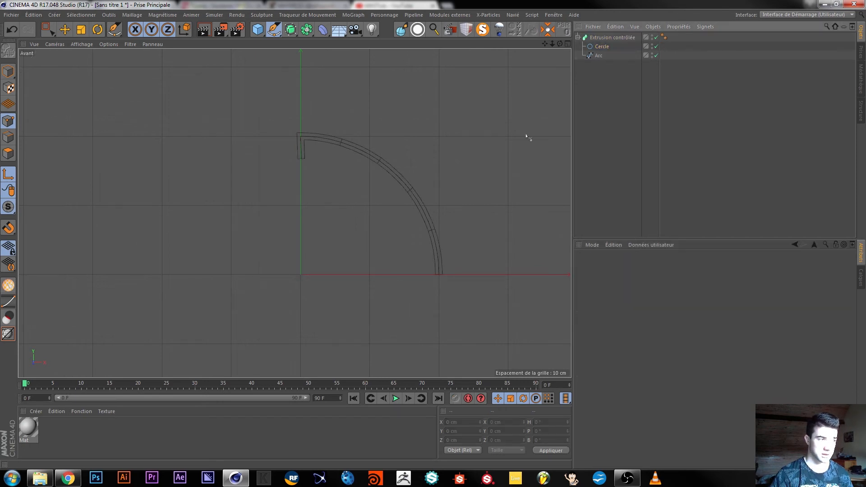
Convert the Extrusion contrôlée pipe to an editable polygon object in the perspective view and return to model mode
{"action": "left_click", "coordinate": [66, 31]}
{"action": "middle_click", "coordinate": [181, 204]}
{"action": "middle_click", "coordinate": [204, 129]}
{"action": "left_click_drag", "start_coordinate": [326, 80], "coordinate": [268, 139], "text": "alt"}
{"action": "scroll", "coordinate": [269, 158], "scroll_direction": "up", "scroll_amount": 4}
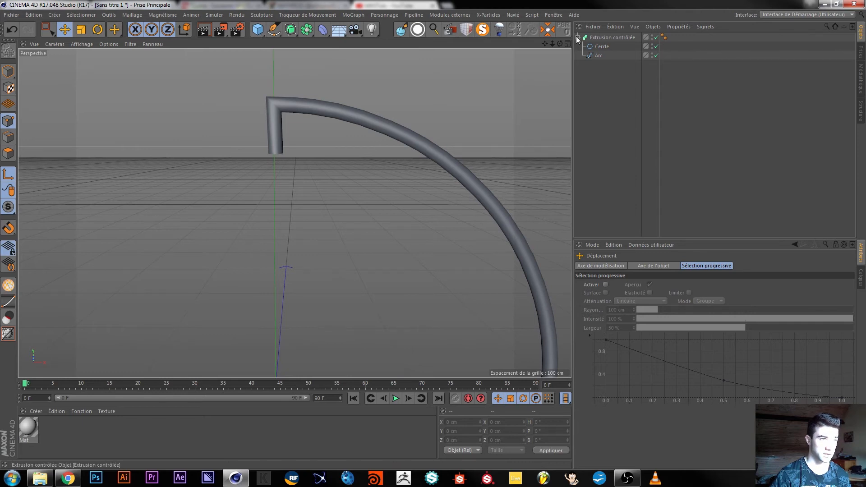
{"action": "left_click", "coordinate": [611, 38]}
{"action": "key", "text": "c"}
{"action": "right_click", "coordinate": [599, 40]}
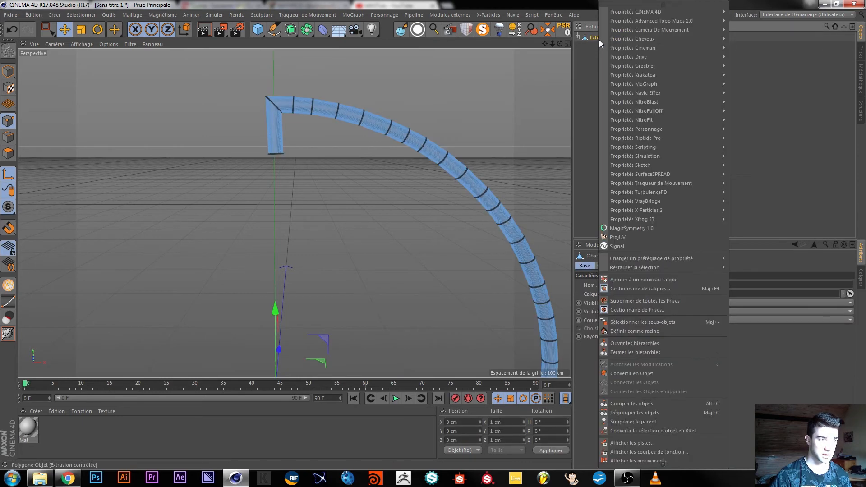
{"action": "left_click", "coordinate": [10, 75]}
{"action": "left_click", "coordinate": [10, 73]}
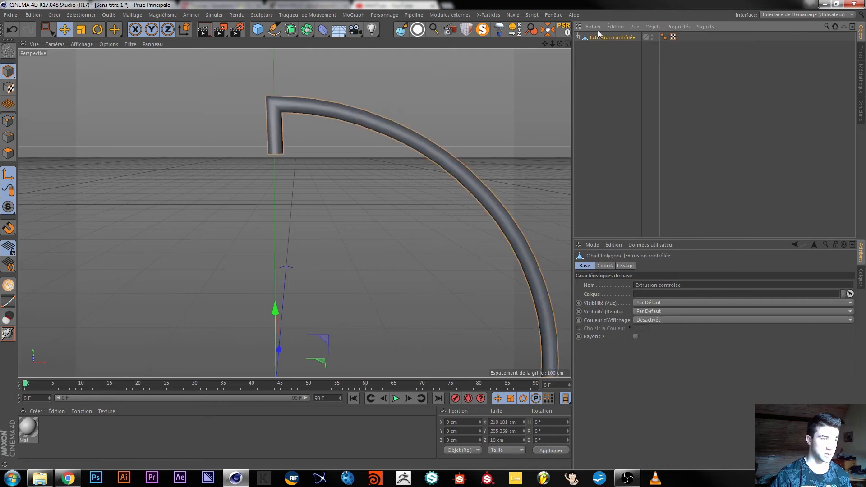
Select the pipe together with its sub-objects and merge them with Connecter les Objets +Supprimer
{"action": "right_click", "coordinate": [603, 38]}
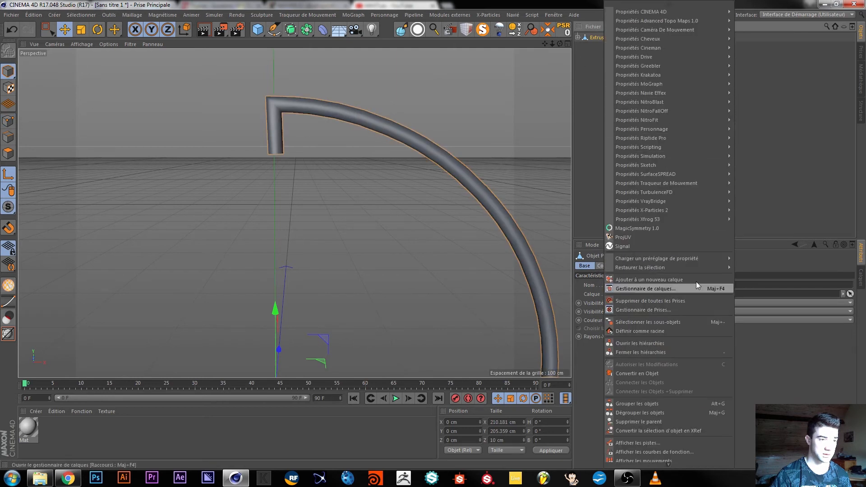
{"action": "left_click", "coordinate": [674, 323]}
{"action": "right_click", "coordinate": [607, 38]}
{"action": "left_click", "coordinate": [607, 38]}
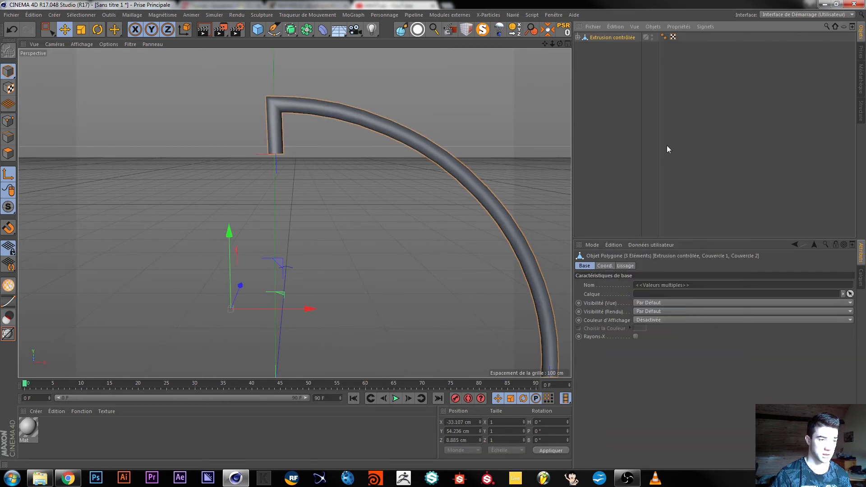
{"action": "right_click", "coordinate": [609, 39]}
{"action": "left_click", "coordinate": [660, 383]}
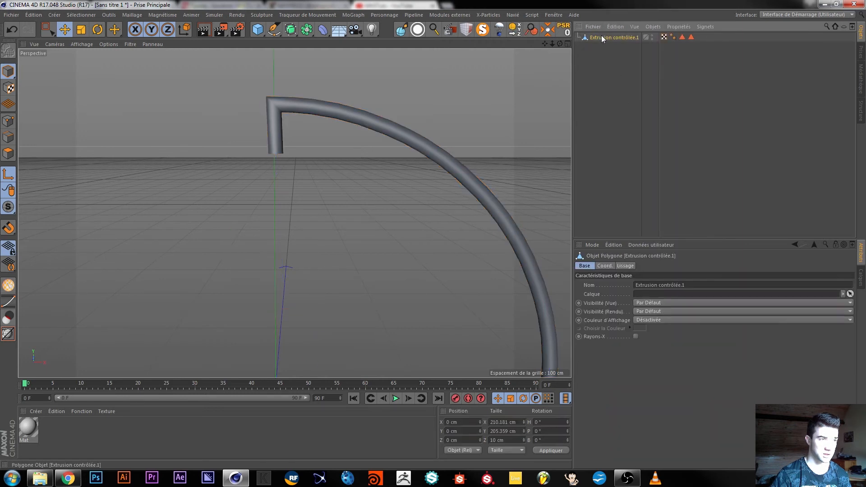
Move the pipe's axis from the origin to about X 103.7 cm, Y 102.5 cm
{"action": "middle_click_drag", "start_coordinate": [413, 235], "coordinate": [404, 216], "text": "alt"}
{"action": "left_click_drag", "start_coordinate": [261, 356], "coordinate": [403, 218]}
{"action": "left_click", "coordinate": [626, 74]}
{"action": "middle_click_drag", "start_coordinate": [262, 160], "coordinate": [271, 164], "text": "alt"}
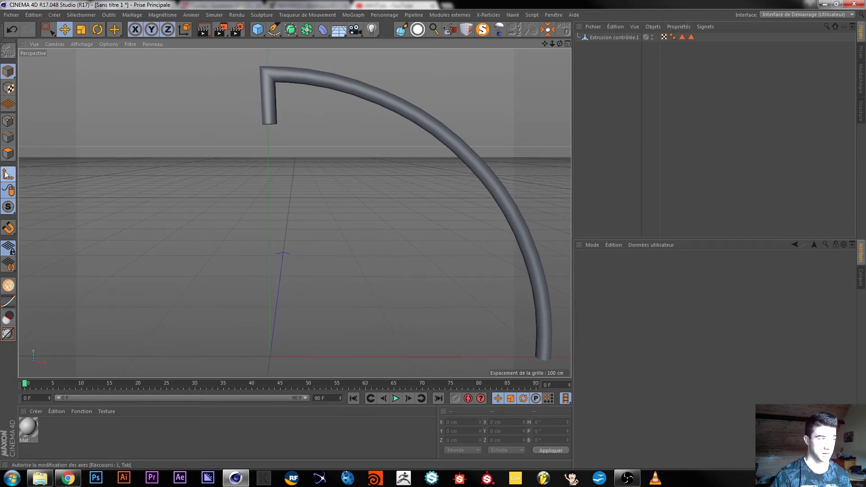
{"action": "left_click", "coordinate": [604, 39]}
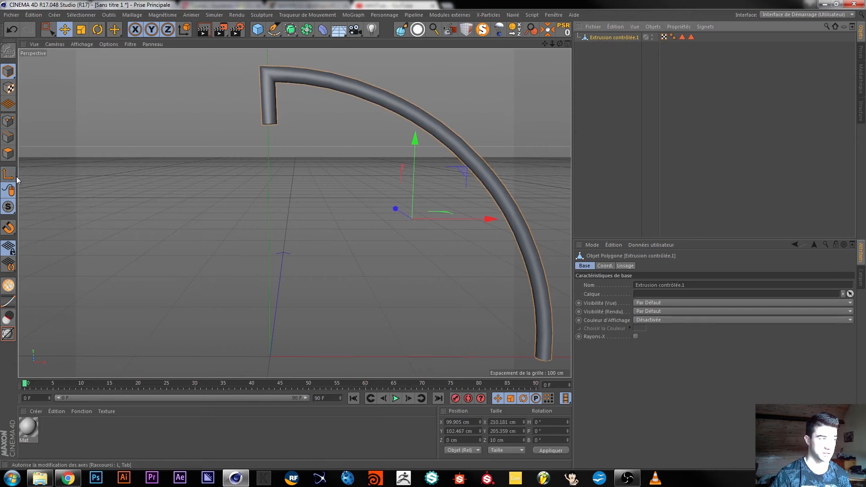
{"action": "left_click_drag", "start_coordinate": [478, 219], "coordinate": [484, 219]}
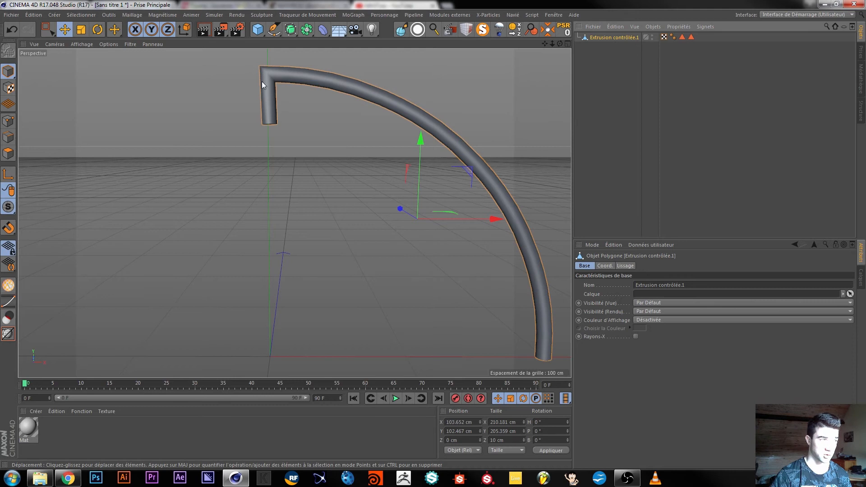
Add a sphere, scale it to about 17.8 cm across and raise it to the pipe's lower tip at about Y 164 cm
{"action": "left_click", "coordinate": [256, 29]}
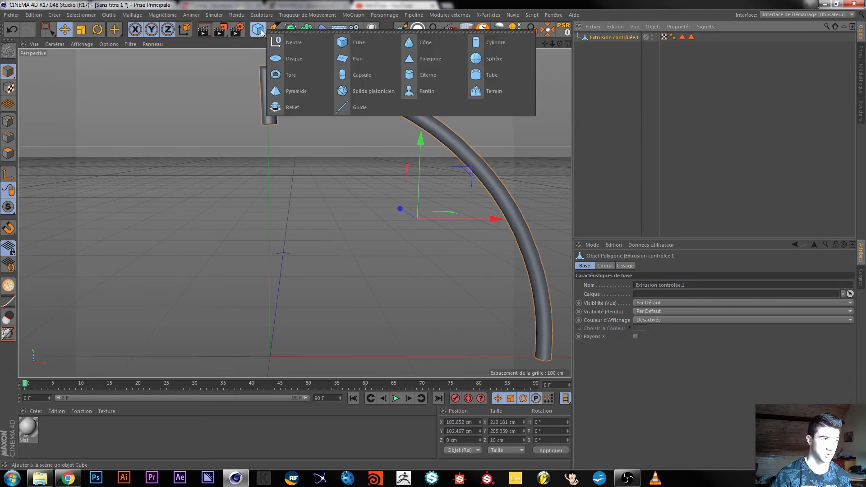
{"action": "left_click", "coordinate": [485, 57]}
{"action": "left_click", "coordinate": [81, 30]}
{"action": "left_click_drag", "start_coordinate": [389, 212], "coordinate": [135, 347]}
{"action": "left_click", "coordinate": [64, 29]}
{"action": "left_click_drag", "start_coordinate": [269, 280], "coordinate": [266, 252]}
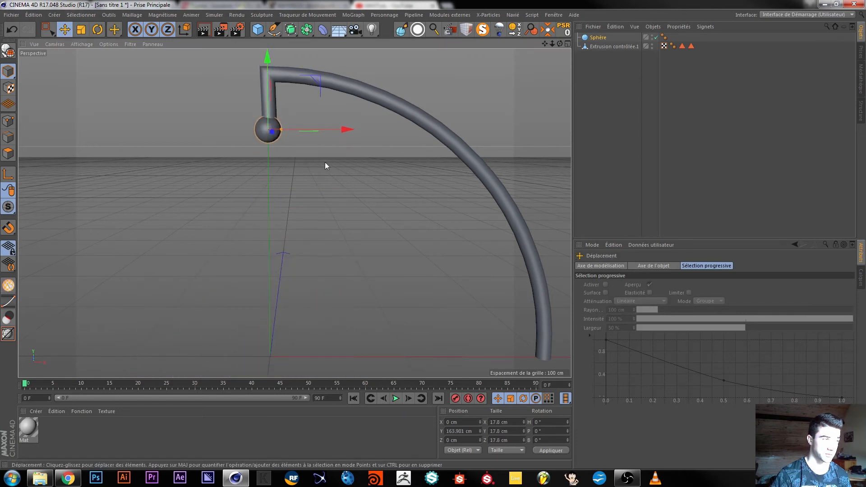
Nudge the sphere slightly along X to centre it under the pipe's short vertical end
{"action": "middle_click", "coordinate": [320, 168]}
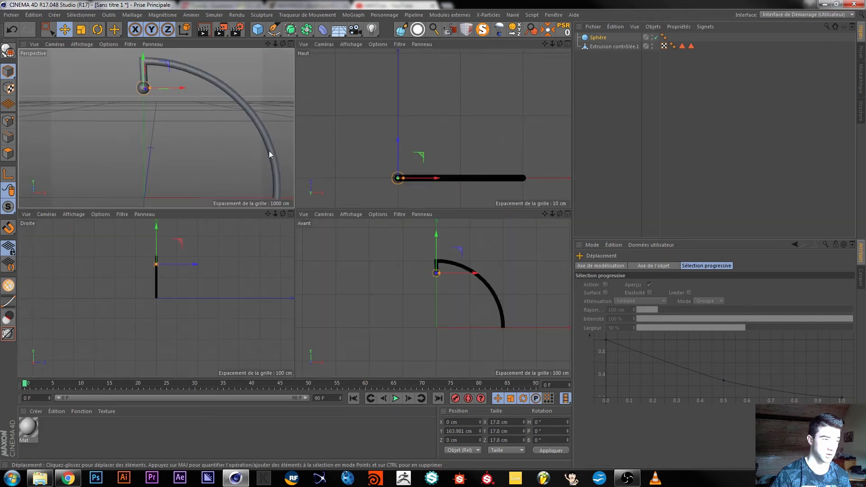
{"action": "middle_click", "coordinate": [175, 115]}
{"action": "left_click", "coordinate": [318, 185]}
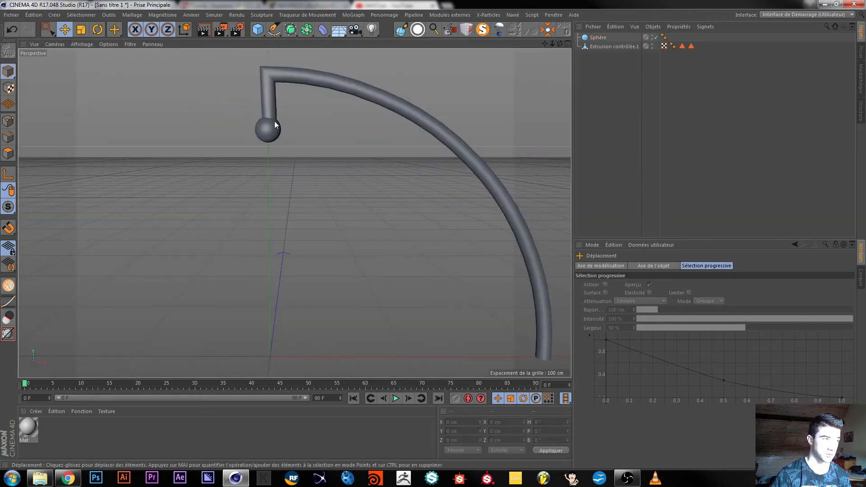
{"action": "left_click", "coordinate": [259, 131]}
{"action": "left_click_drag", "start_coordinate": [320, 131], "coordinate": [318, 131]}
{"action": "left_click", "coordinate": [284, 146]}
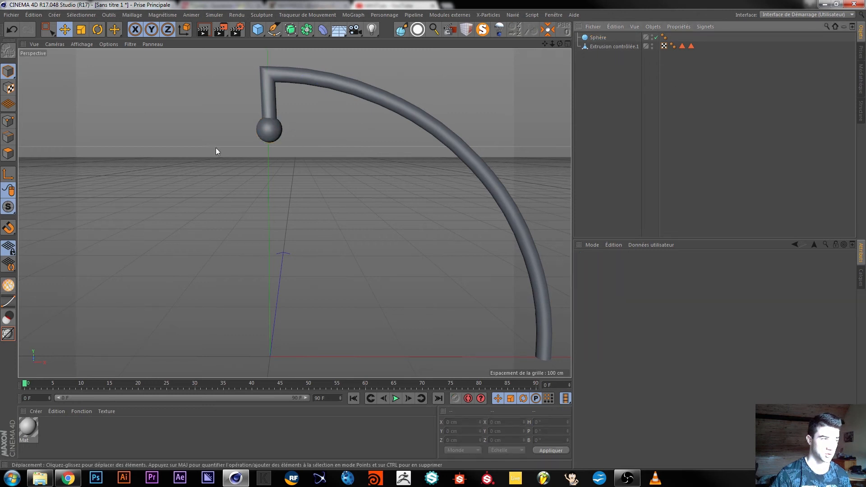
Add a thin cylinder about 2.7 cm in radius and 98.8 cm high, hanging below the sphere at about Y 107 cm
{"action": "left_click", "coordinate": [258, 30]}
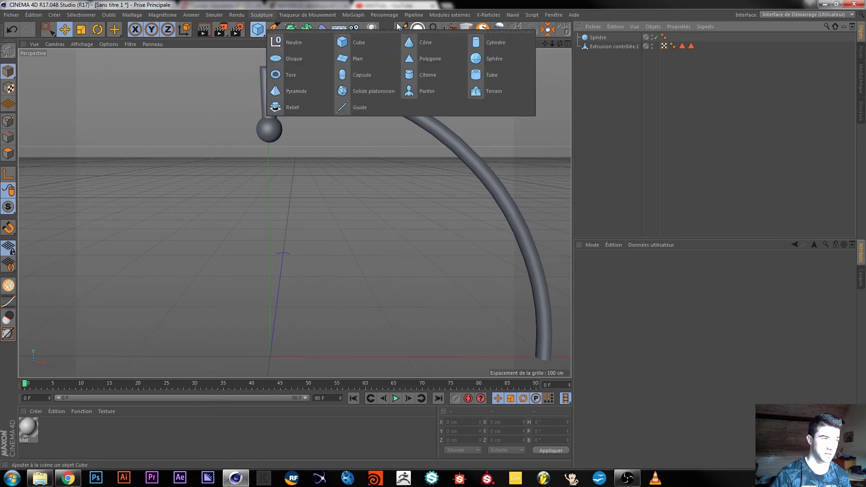
{"action": "left_click", "coordinate": [490, 42]}
{"action": "left_click_drag", "start_coordinate": [345, 223], "coordinate": [268, 228]}
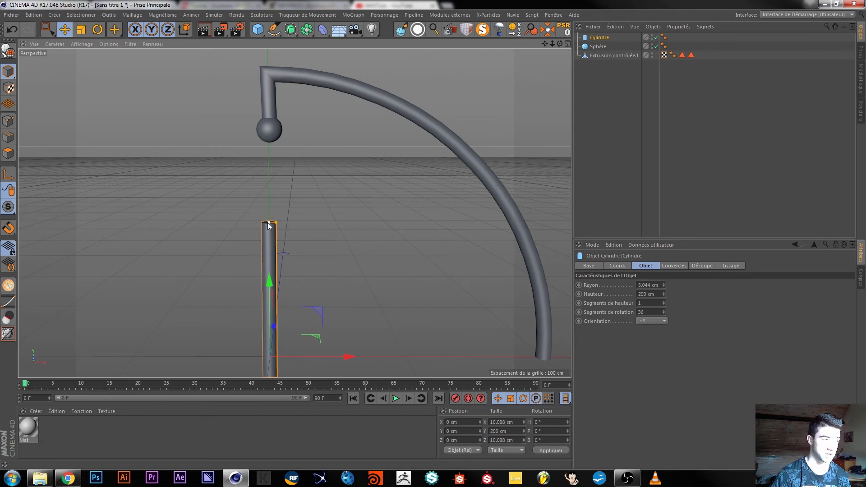
{"action": "left_click_drag", "start_coordinate": [266, 276], "coordinate": [267, 180]}
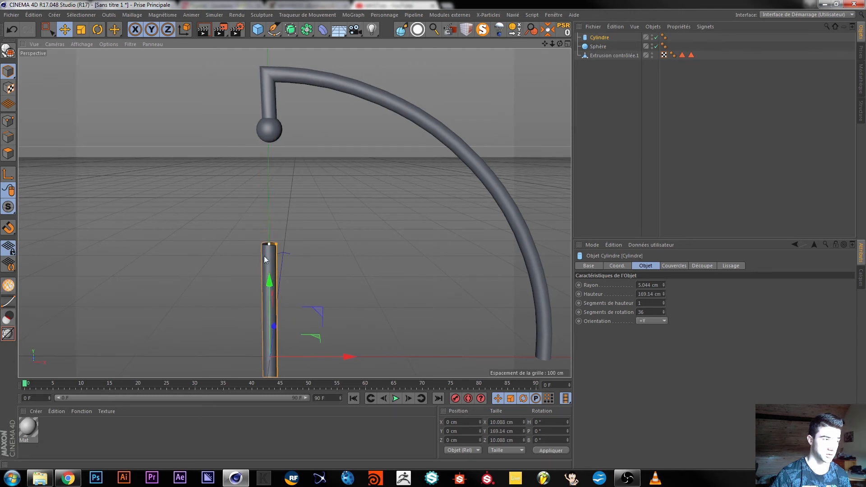
{"action": "left_click_drag", "start_coordinate": [272, 287], "coordinate": [266, 90]}
{"action": "left_click_drag", "start_coordinate": [270, 167], "coordinate": [270, 130]}
{"action": "left_click_drag", "start_coordinate": [342, 215], "coordinate": [341, 215]}
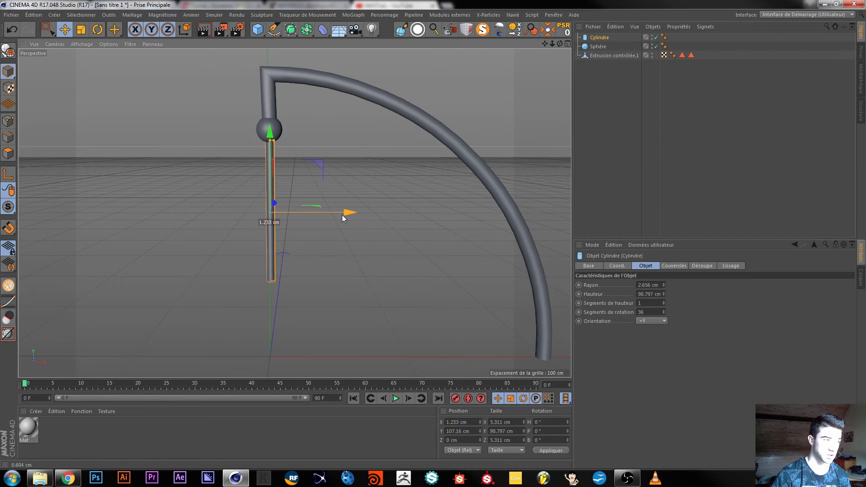
{"action": "left_click", "coordinate": [324, 258]}
Add a Solide platonicien, scale it to a radius of about 29.3 cm and raise it to the cylinder's lower end
{"action": "left_click_drag", "start_coordinate": [258, 30], "coordinate": [348, 87]}
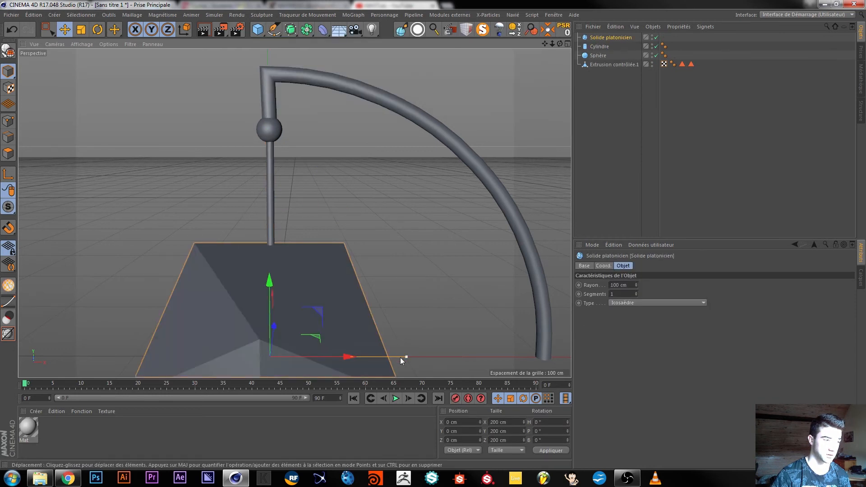
{"action": "left_click", "coordinate": [394, 223]}
{"action": "key", "text": "t"}
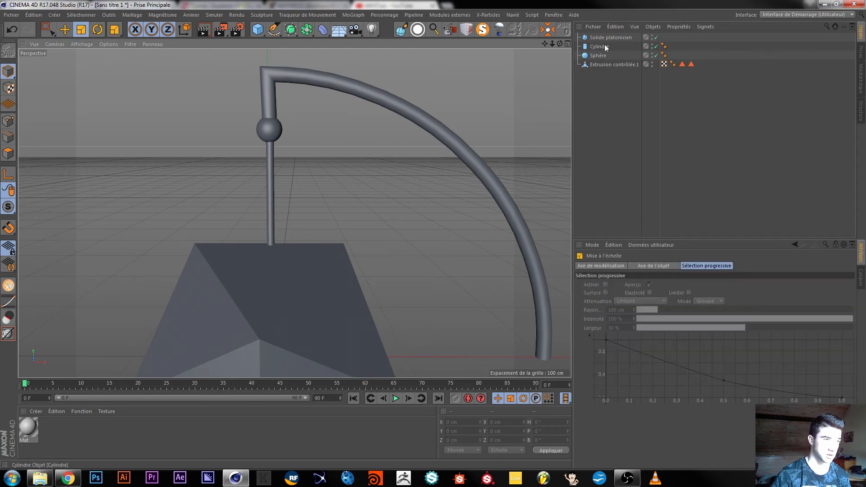
{"action": "left_click", "coordinate": [386, 258]}
{"action": "left_click_drag", "start_coordinate": [385, 258], "coordinate": [248, 183]}
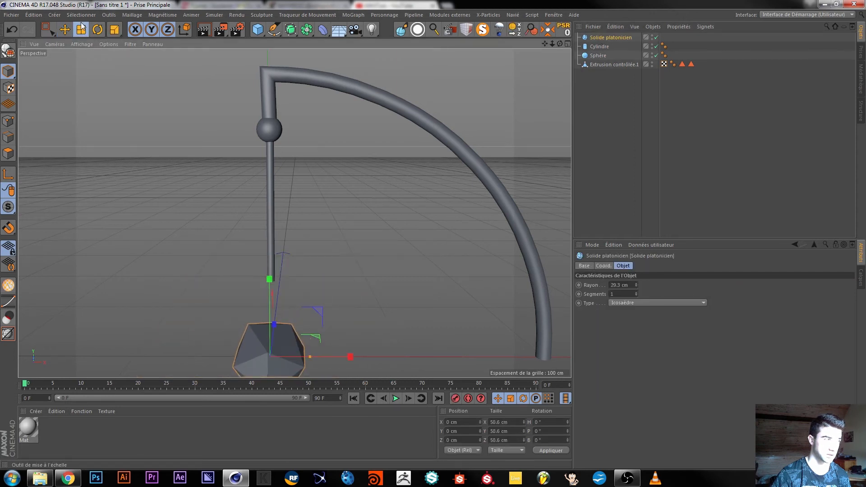
{"action": "key", "text": "e"}
{"action": "left_click_drag", "start_coordinate": [267, 284], "coordinate": [264, 238]}
{"action": "left_click", "coordinate": [613, 140]}
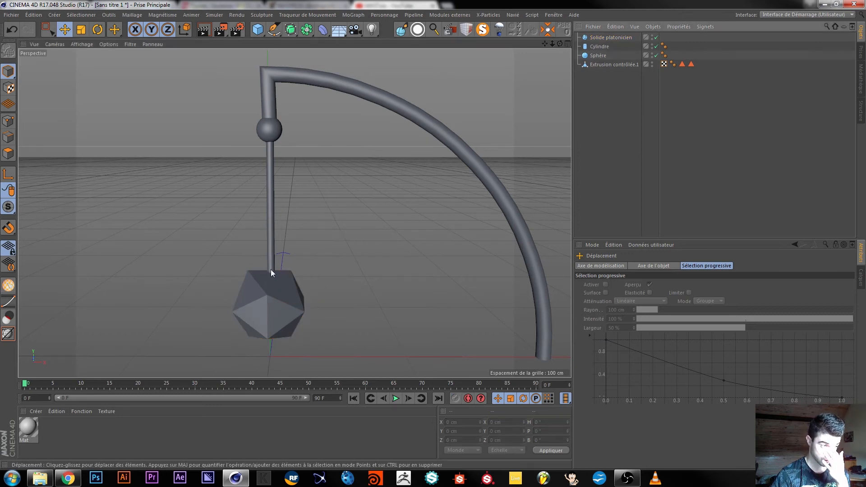
Make the cylinder a child of the Solide platonicien and collapse that hierarchy
{"action": "left_click_drag", "start_coordinate": [601, 49], "coordinate": [603, 38]}
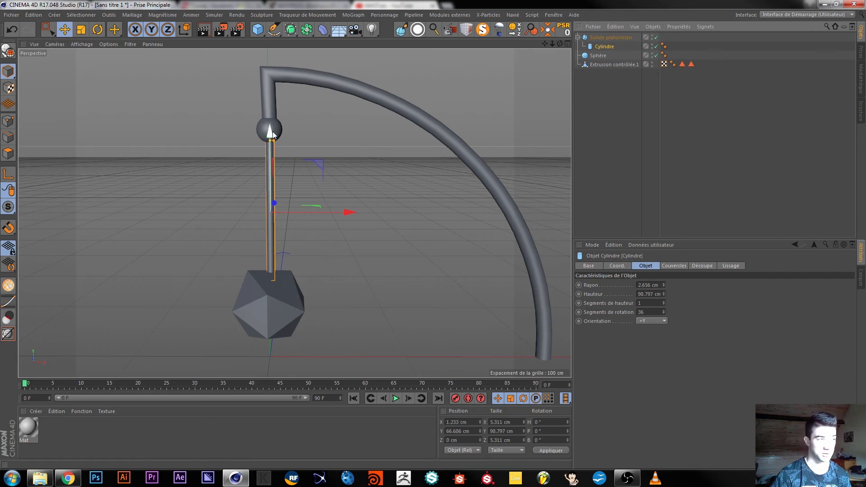
{"action": "left_click", "coordinate": [611, 107]}
{"action": "left_click", "coordinate": [578, 37]}
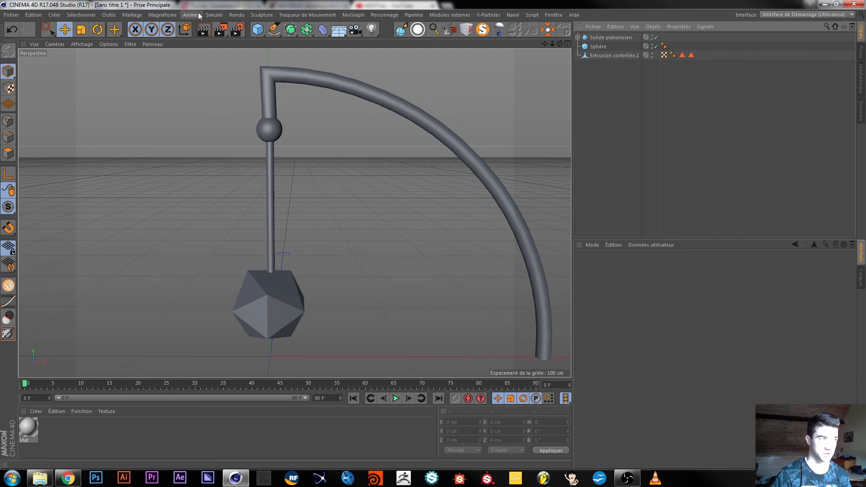
Add a dynamics Connecteur to the scene and set its type to Rotule
{"action": "left_click", "coordinate": [214, 15]}
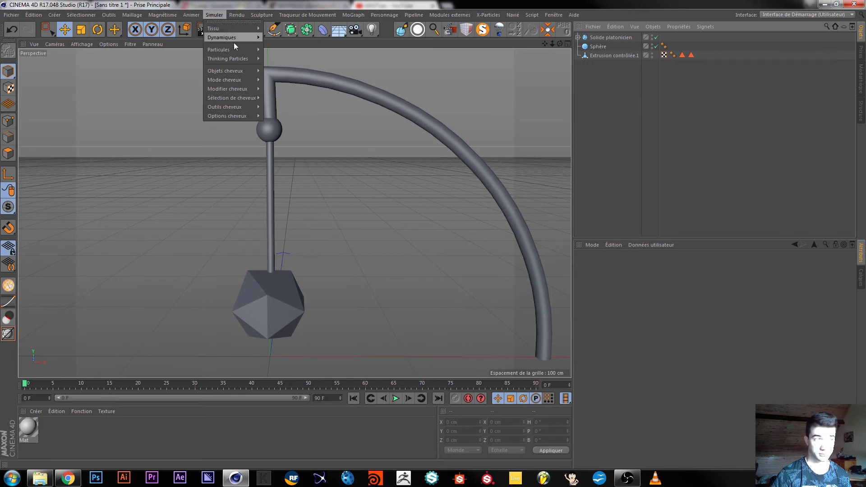
{"action": "mouse_move", "coordinate": [234, 39]}
{"action": "left_click", "coordinate": [278, 43]}
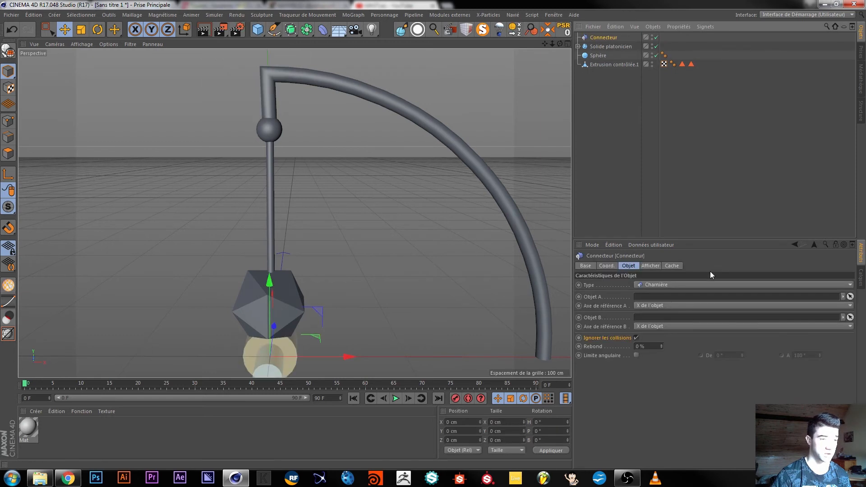
{"action": "left_click", "coordinate": [665, 286]}
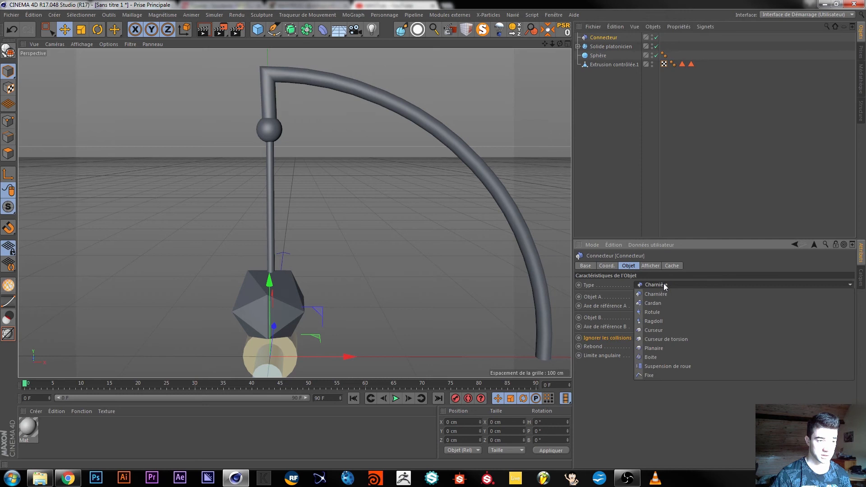
{"action": "left_click", "coordinate": [667, 312]}
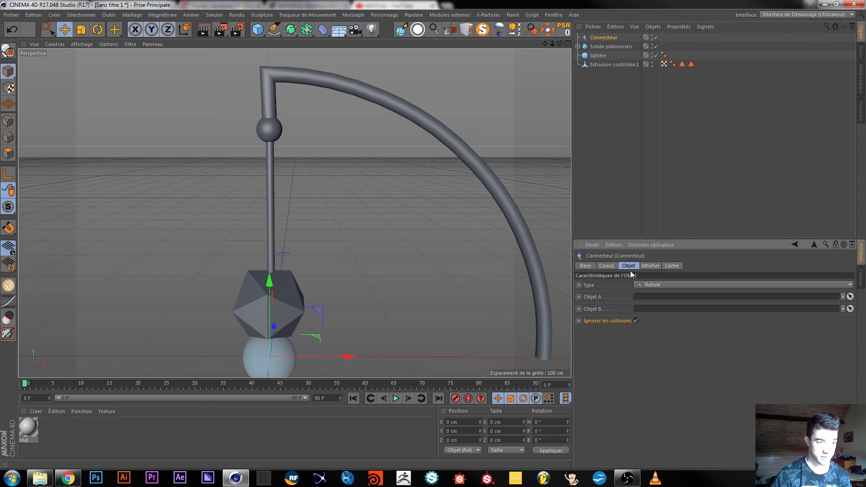
Make the Connecteur a child of the ball joint sphere and reset its position, scale and rotation to centre it there
{"action": "left_click_drag", "start_coordinate": [602, 38], "coordinate": [602, 55]}
{"action": "left_click", "coordinate": [598, 46]}
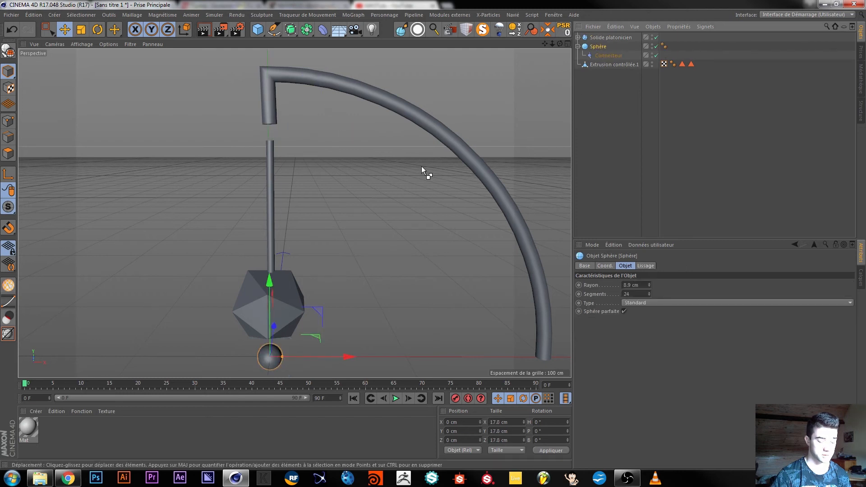
{"action": "key", "text": "ctrl+z"}
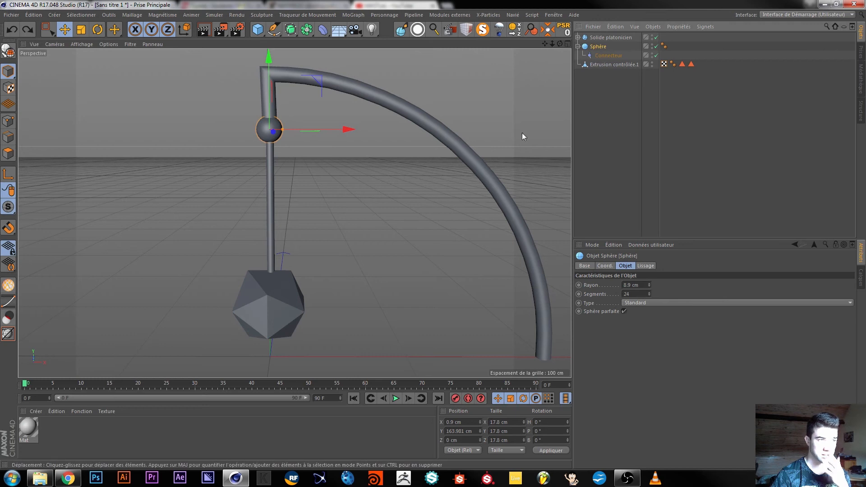
{"action": "left_click", "coordinate": [604, 56]}
{"action": "left_click", "coordinate": [563, 30]}
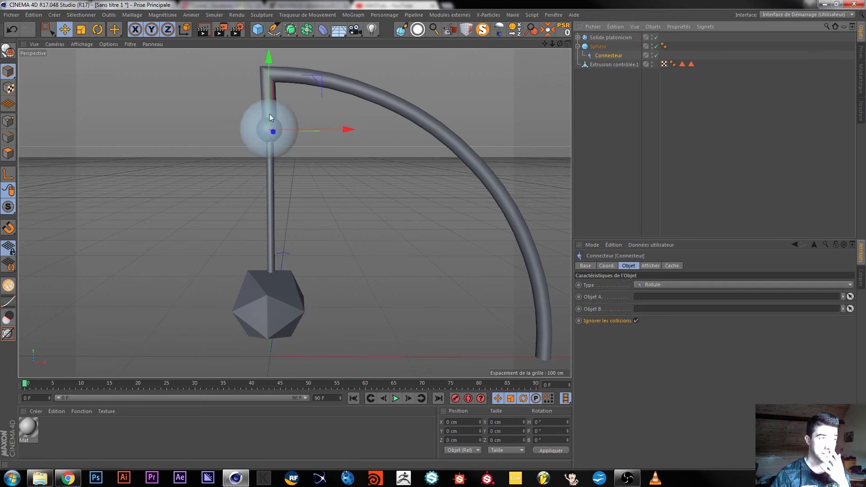
Reduce the Connecteur's Taille de dessin to 24 cm, matching the ball joint sphere
{"action": "left_click", "coordinate": [650, 267]}
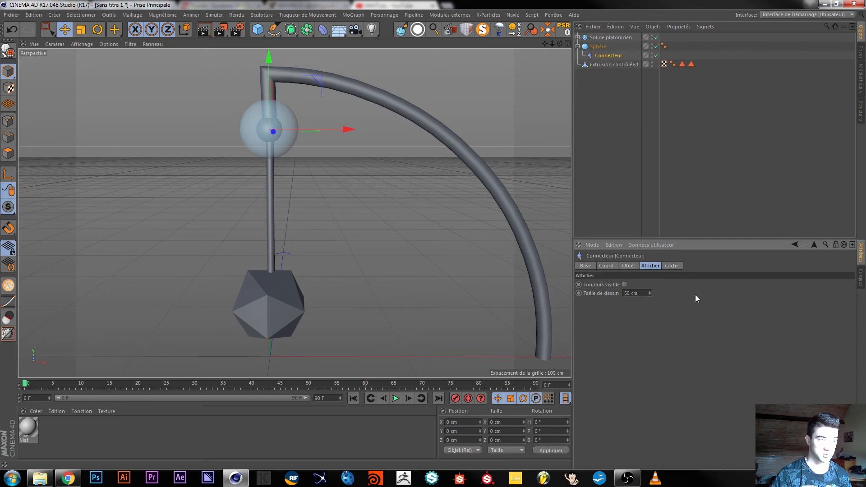
{"action": "left_click_drag", "start_coordinate": [650, 294], "coordinate": [650, 315]}
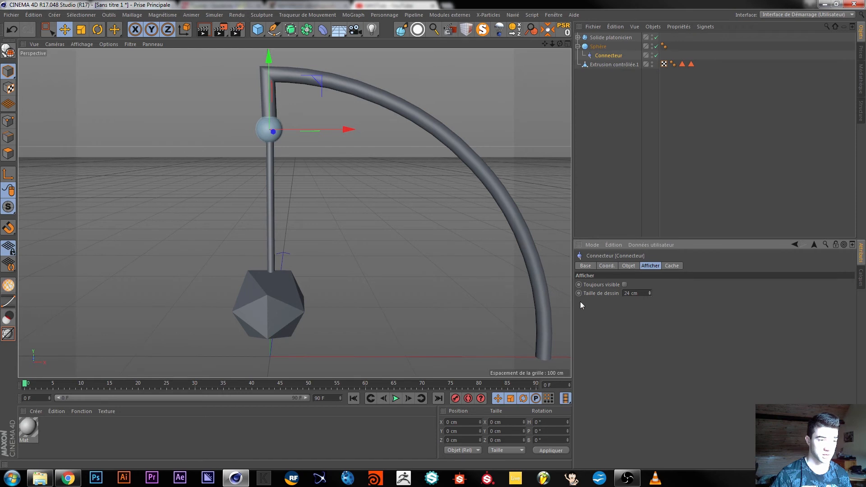
{"action": "left_click", "coordinate": [624, 104]}
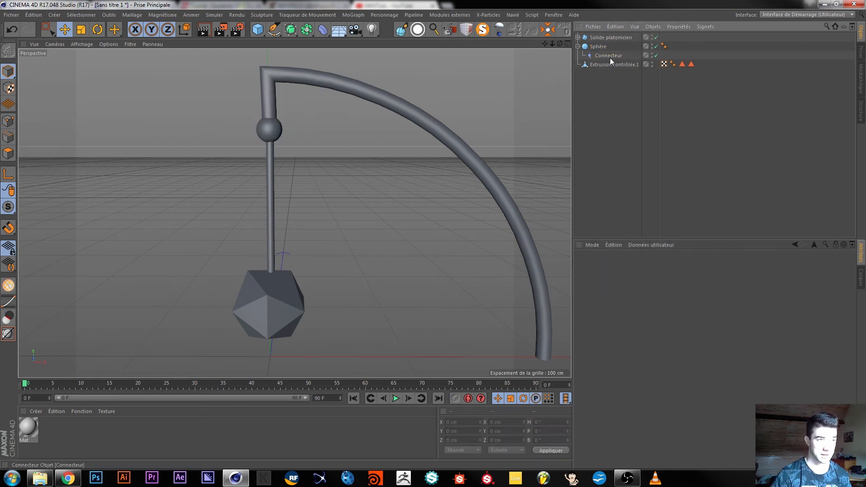
Take the Connecteur out of the sphere's hierarchy and place it just above Extrusion contrôlée.1
{"action": "left_click_drag", "start_coordinate": [599, 62], "coordinate": [598, 60]}
{"action": "left_click", "coordinate": [614, 115]}
{"action": "left_click", "coordinate": [598, 58]}
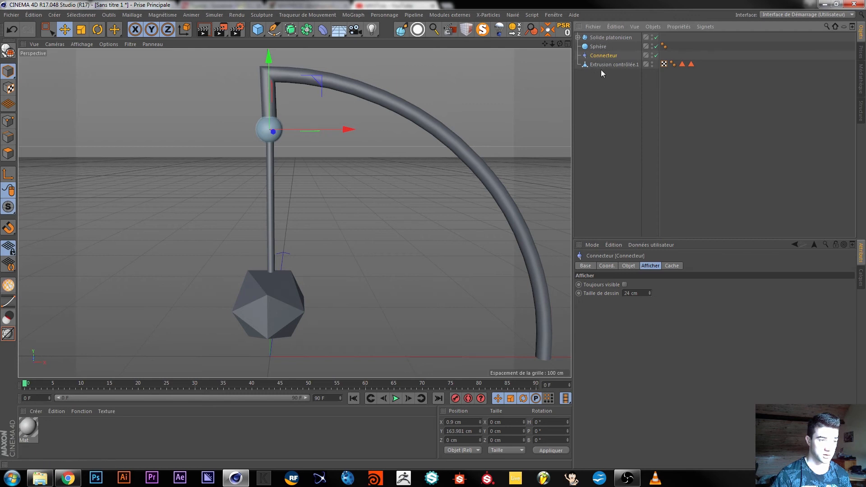
Disable Ignorer les collisions on the Connecteur and assign Extrusion contrôlée.1 as Objet A and Solide platonicien as Objet B
{"action": "left_click", "coordinate": [629, 266]}
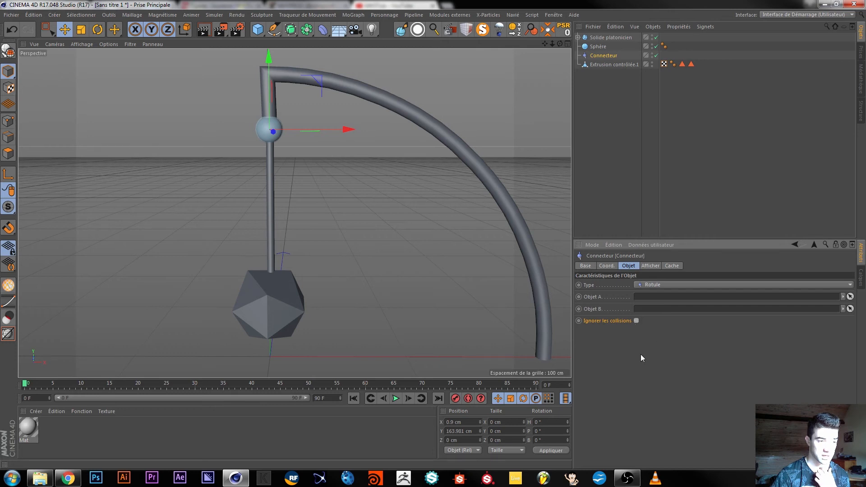
{"action": "left_click", "coordinate": [600, 65]}
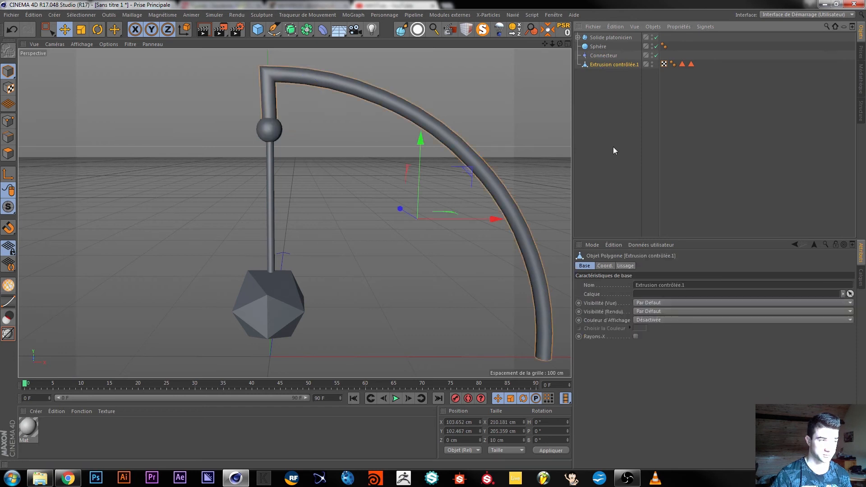
{"action": "left_click", "coordinate": [595, 55]}
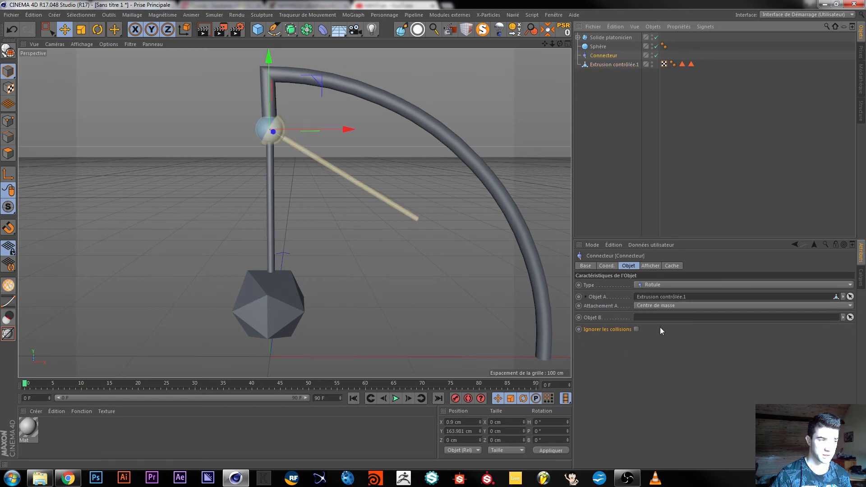
{"action": "left_click_drag", "start_coordinate": [604, 38], "coordinate": [664, 318]}
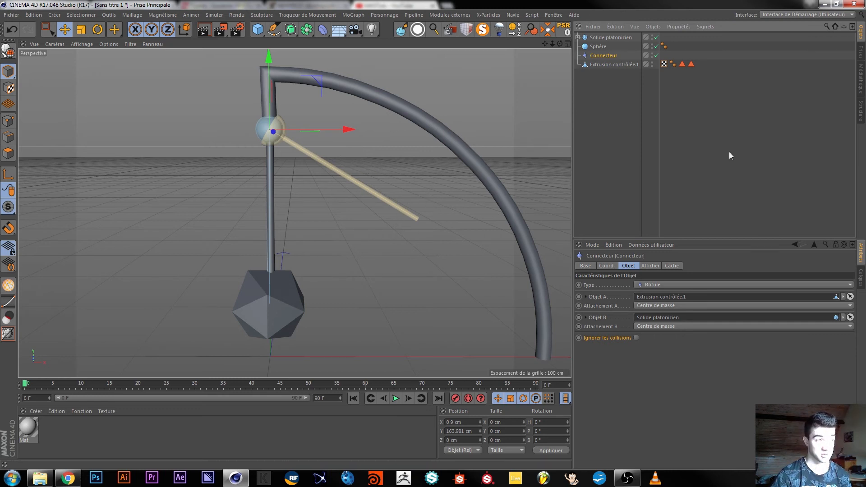
Give the Solide platonicien a Corps rigide simulation tag
{"action": "left_click", "coordinate": [617, 95]}
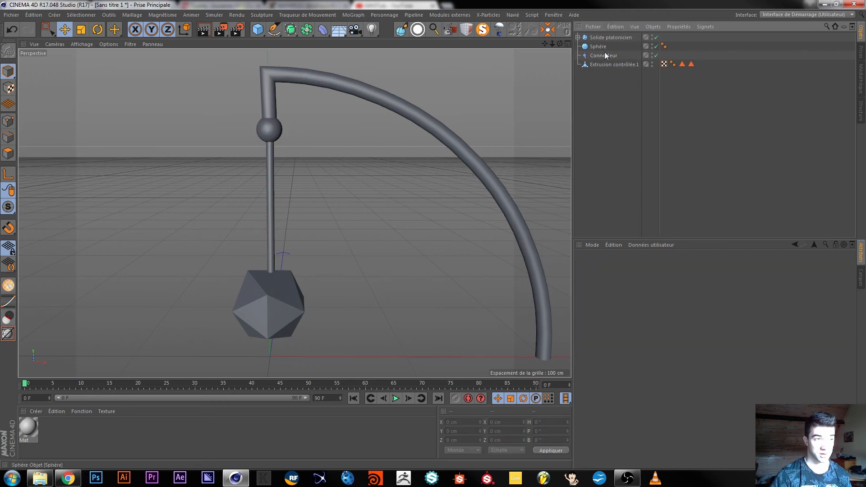
{"action": "left_click", "coordinate": [599, 39]}
{"action": "right_click", "coordinate": [601, 39]}
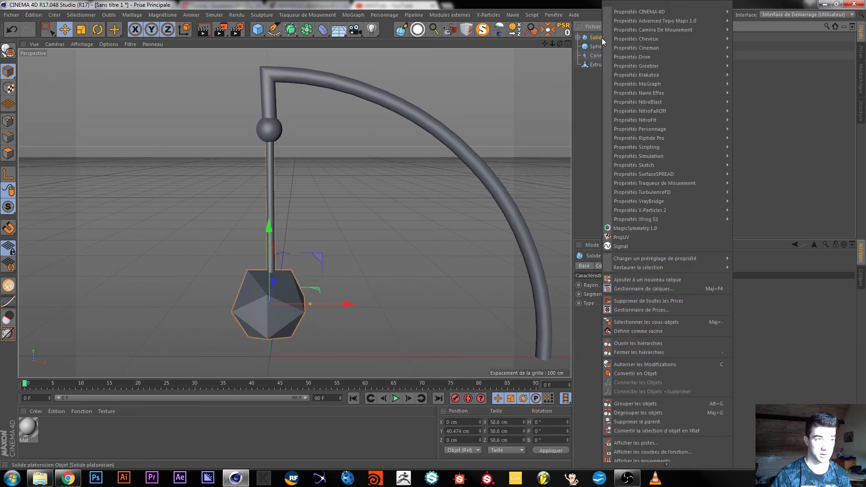
{"action": "mouse_move", "coordinate": [706, 156]}
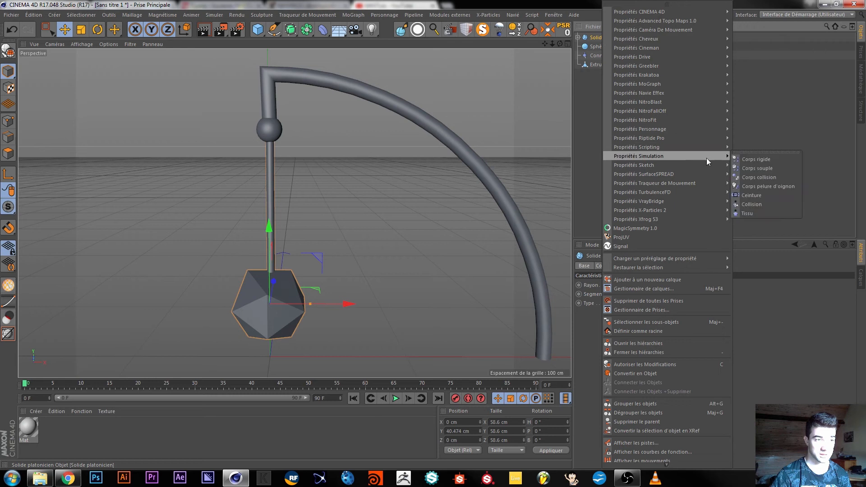
{"action": "left_click", "coordinate": [749, 162]}
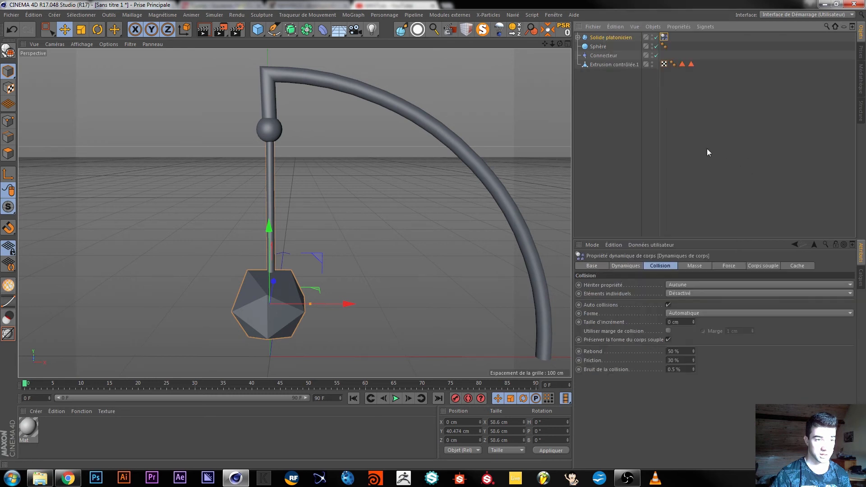
Play the simulation to check the hanging weight, stop it and deselect everything
{"action": "left_click", "coordinate": [396, 398]}
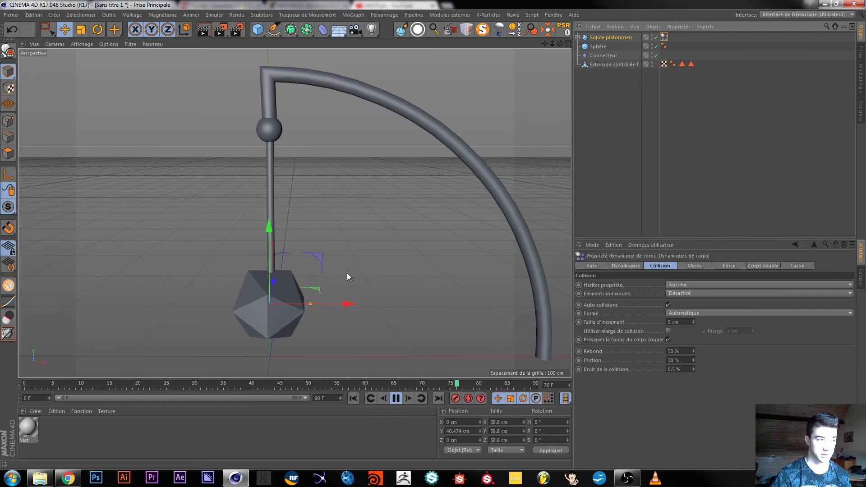
{"action": "left_click", "coordinate": [396, 398]}
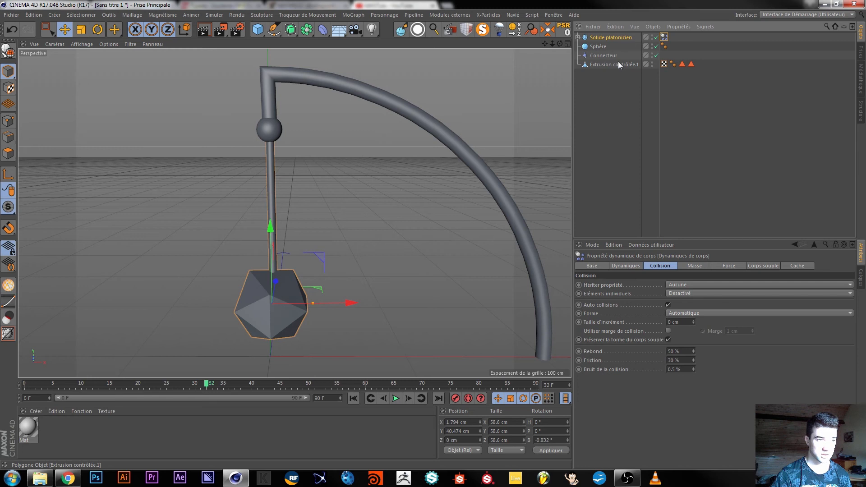
{"action": "left_click", "coordinate": [605, 102]}
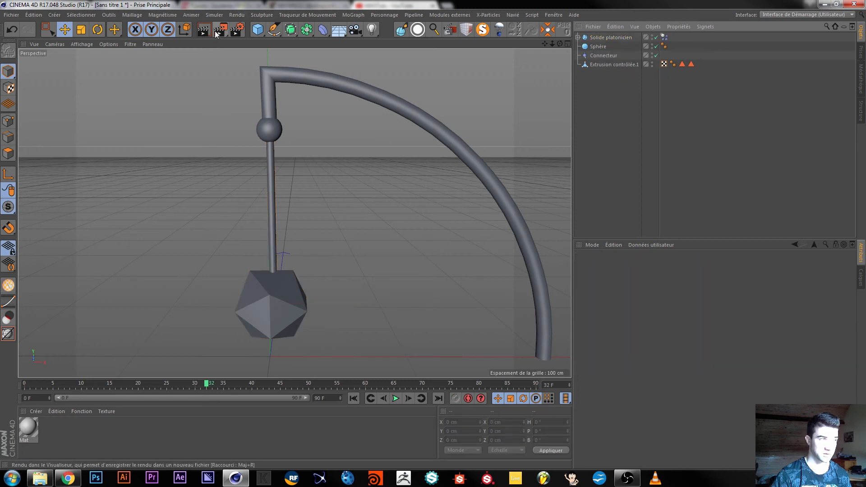
Add a second sphere, scale it to a radius of about 16.7 cm and place it beside the weight at about X 65.9, Y 44.2 cm
{"action": "left_click_drag", "start_coordinate": [257, 29], "coordinate": [483, 58]}
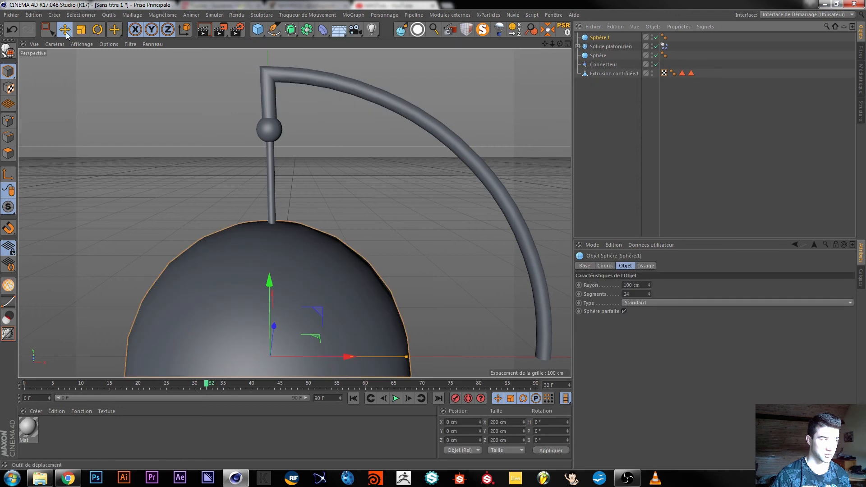
{"action": "key", "text": "t"}
{"action": "left_click_drag", "start_coordinate": [364, 257], "coordinate": [191, 243]}
{"action": "key", "text": "e"}
{"action": "left_click_drag", "start_coordinate": [287, 358], "coordinate": [387, 295]}
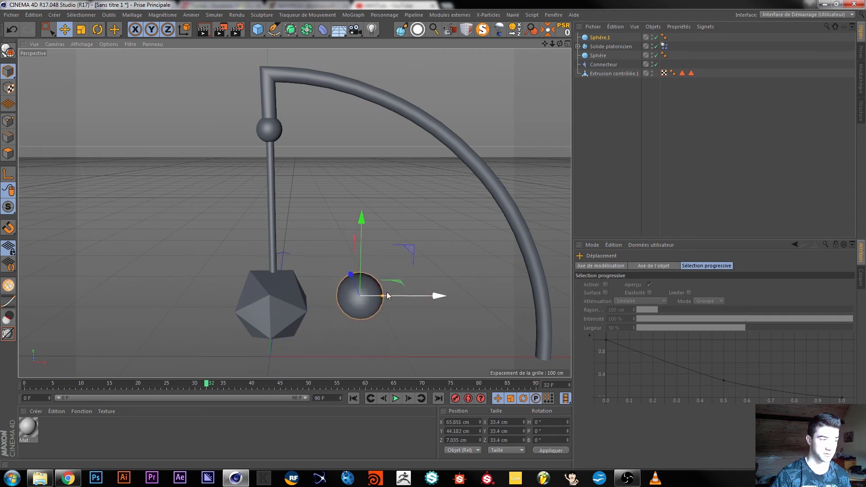
Give the second sphere a Corps collision simulation tag
{"action": "right_click", "coordinate": [608, 36]}
{"action": "mouse_move", "coordinate": [729, 13]}
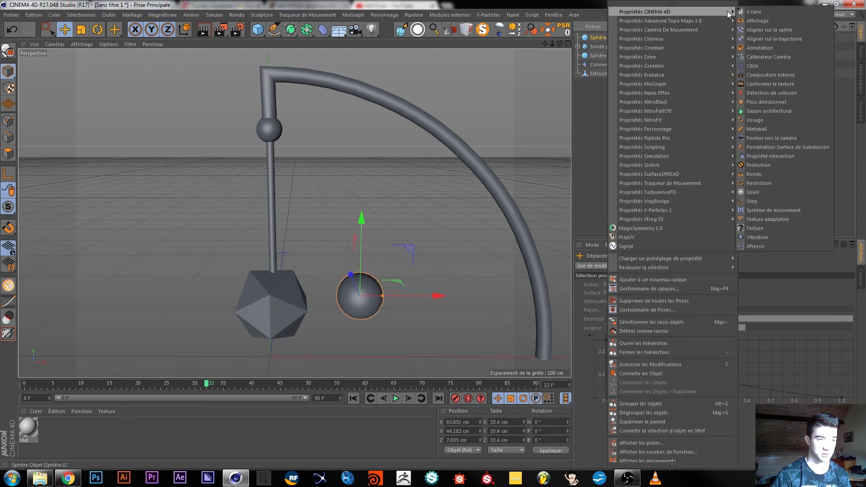
{"action": "mouse_move", "coordinate": [681, 156]}
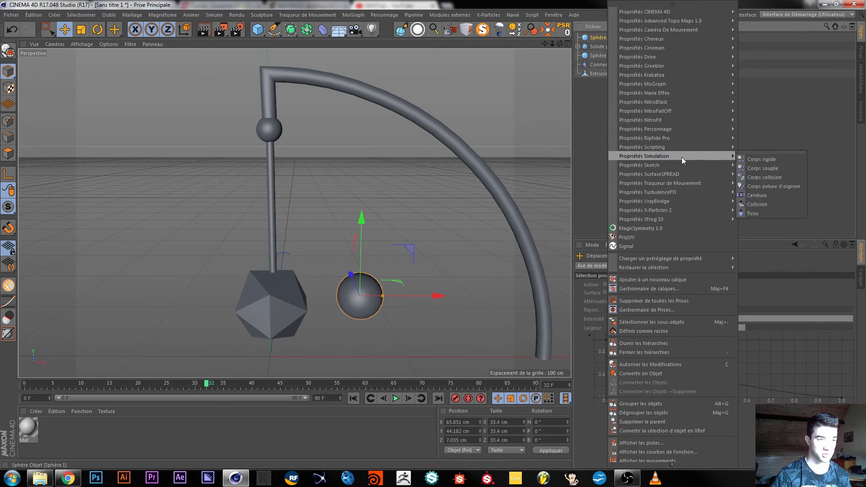
{"action": "left_click", "coordinate": [768, 175]}
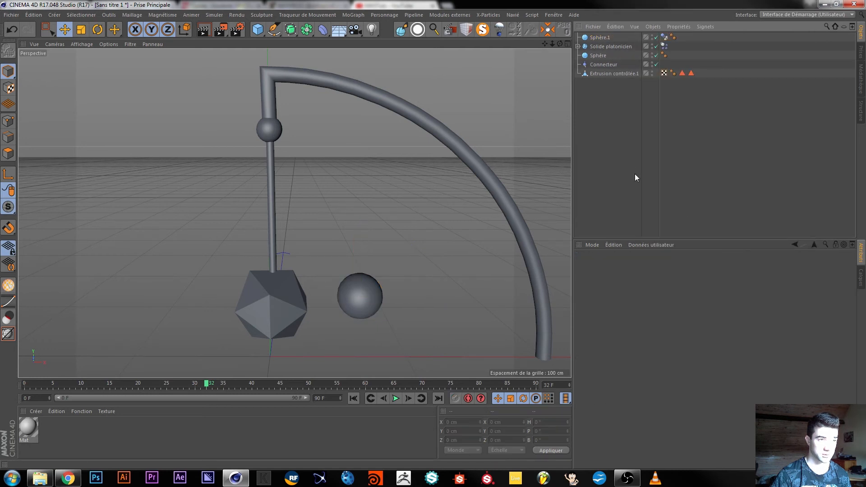
Play the simulation while shifting the collision sphere along X to about 75.4 cm to test hitting the weight, and stop playback
{"action": "left_click", "coordinate": [364, 304]}
{"action": "left_click", "coordinate": [396, 399]}
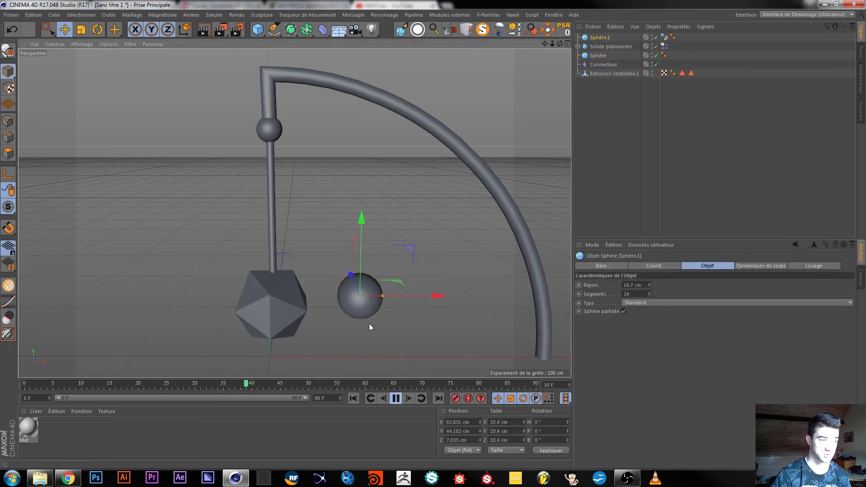
{"action": "mouse_move", "coordinate": [427, 298]}
{"action": "left_mouse_down"}
{"action": "mouse_move", "coordinate": [376, 298]}
{"action": "mouse_move", "coordinate": [462, 302]}
{"action": "mouse_move", "coordinate": [396, 307]}
{"action": "mouse_move", "coordinate": [439, 305]}
{"action": "left_mouse_up"}
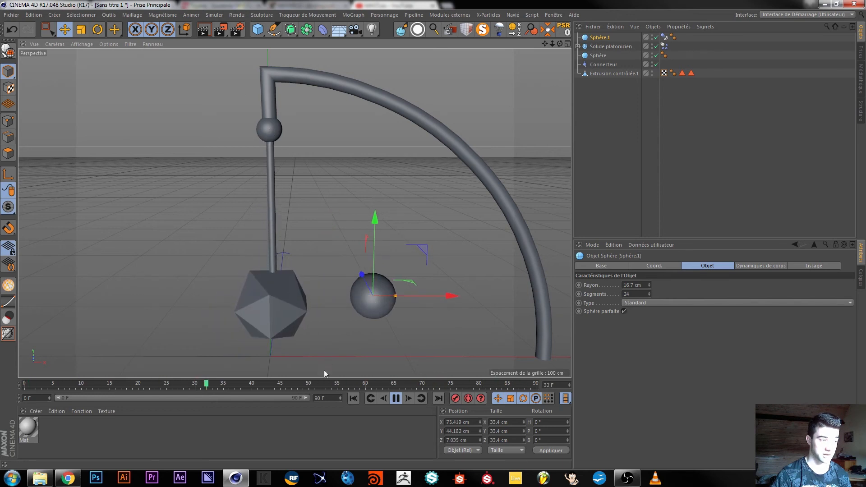
{"action": "left_click", "coordinate": [396, 399]}
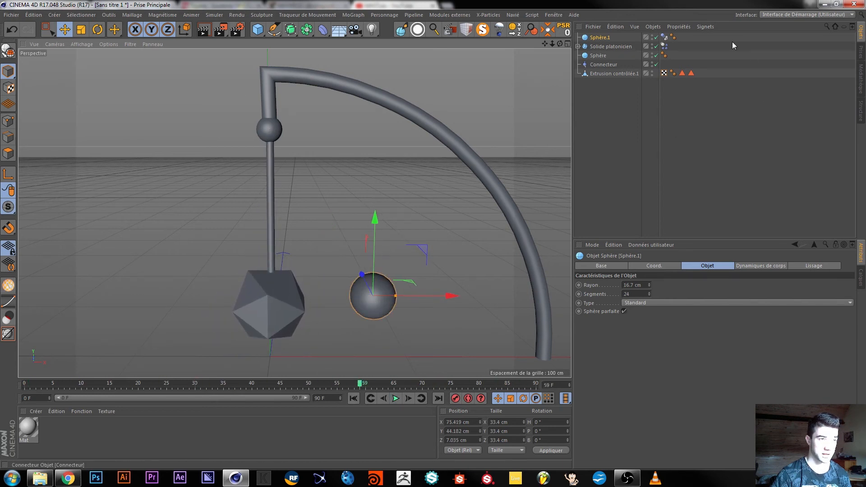
Make the ball joint sphere a child of the Solide platonicien
{"action": "left_click", "coordinate": [600, 56]}
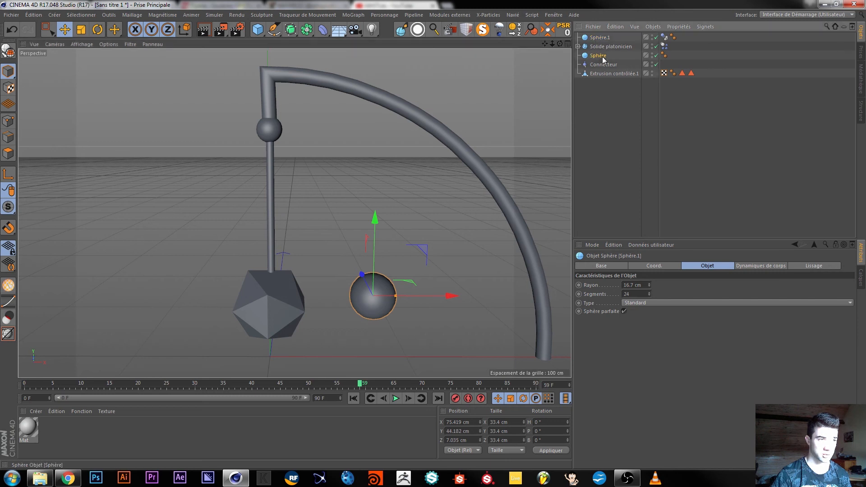
{"action": "left_click_drag", "start_coordinate": [603, 57], "coordinate": [606, 47]}
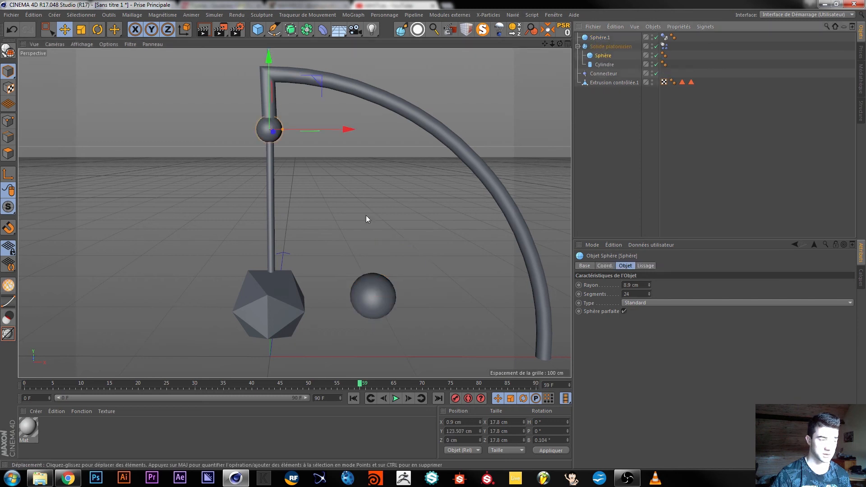
Replay the simulation, pushing the collision sphere along X against the weight, leave it at about X 63.8 cm and stop playback
{"action": "left_click", "coordinate": [387, 305]}
{"action": "left_click", "coordinate": [395, 398]}
{"action": "left_click_drag", "start_coordinate": [438, 297], "coordinate": [417, 288]}
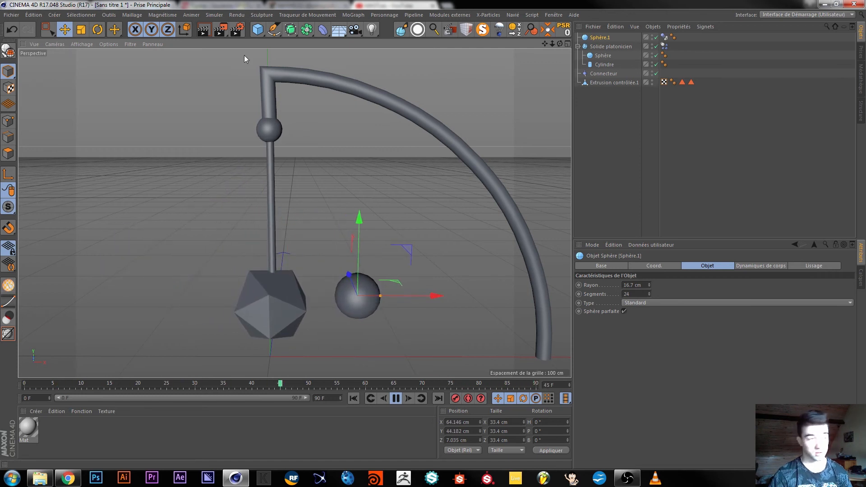
{"action": "left_click_drag", "start_coordinate": [414, 293], "coordinate": [431, 299]}
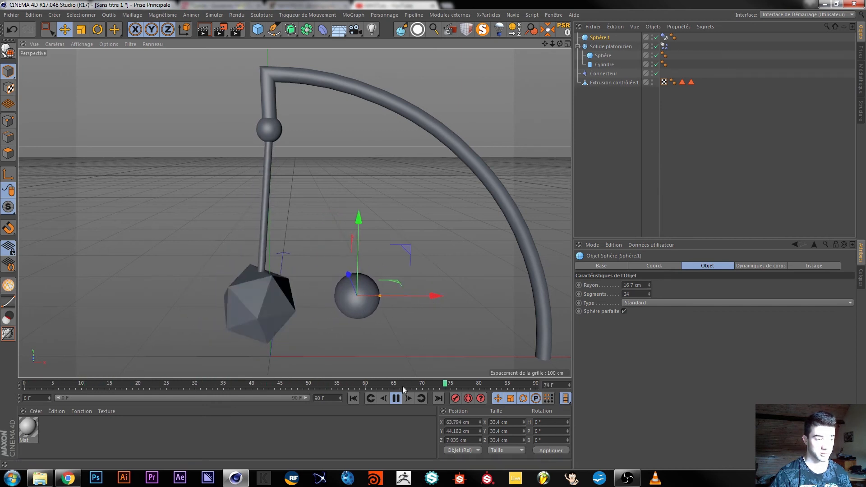
{"action": "left_click", "coordinate": [395, 399]}
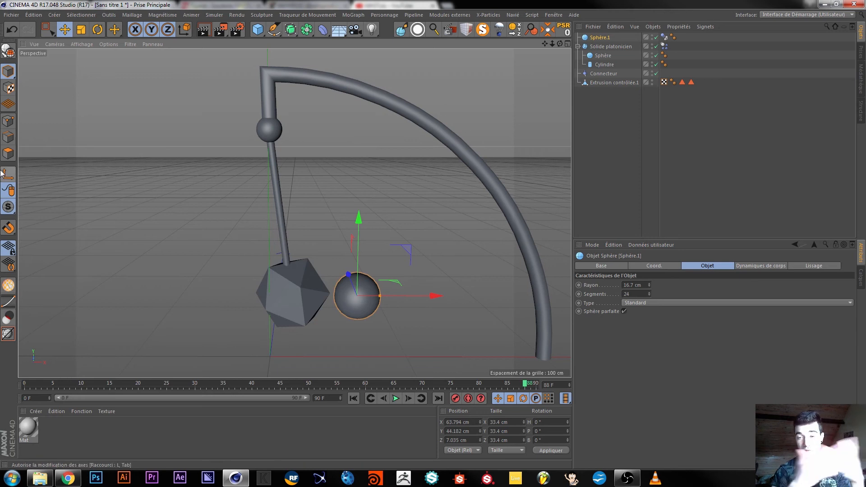
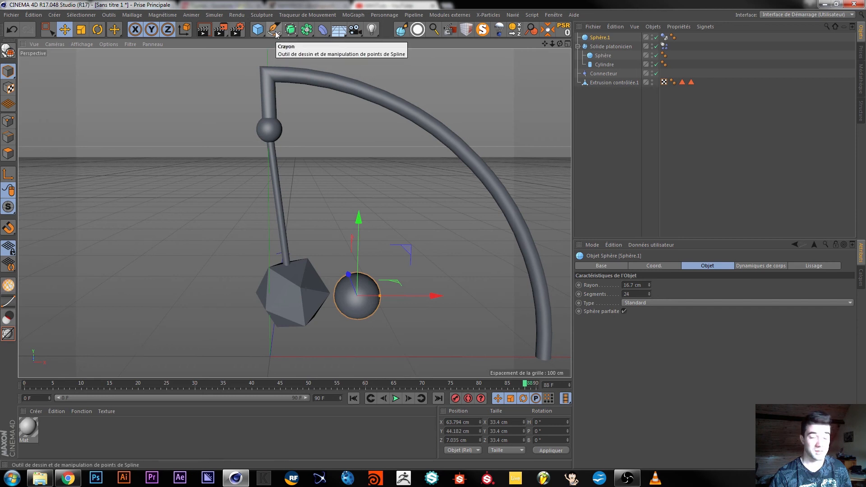
{"action": "left_click_drag", "start_coordinate": [276, 35], "coordinate": [632, 88]}
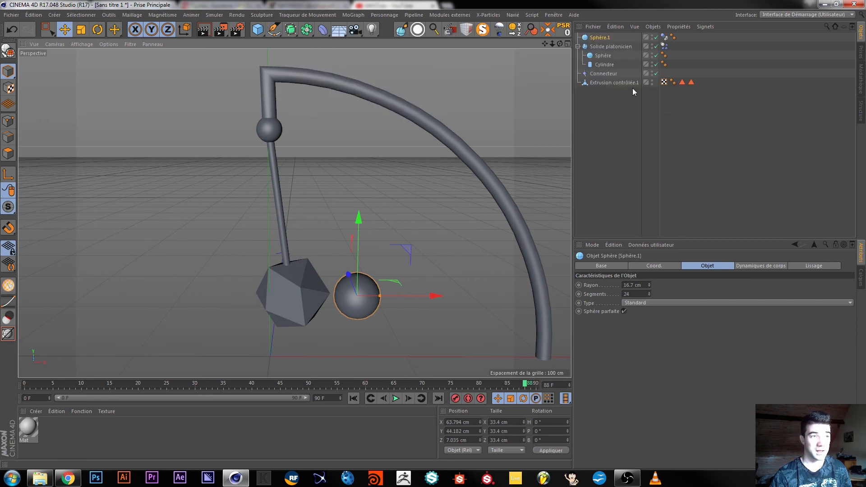
{"action": "right_click", "coordinate": [604, 37]}
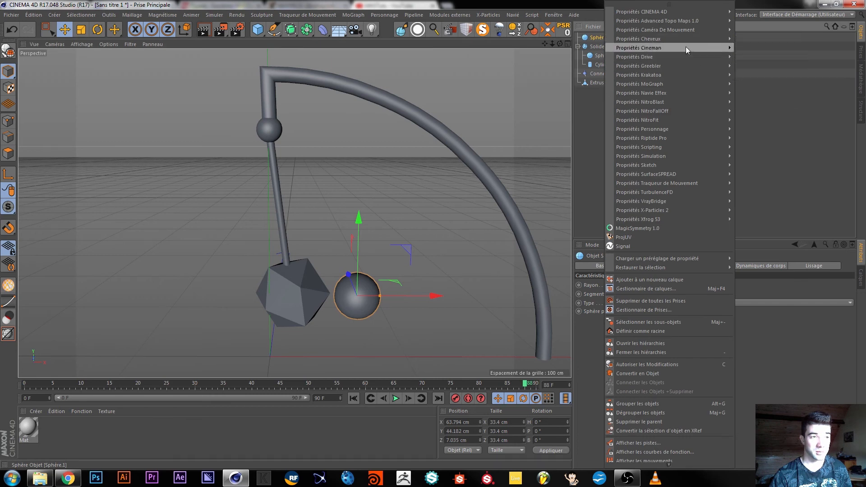
{"action": "mouse_move", "coordinate": [722, 39]}
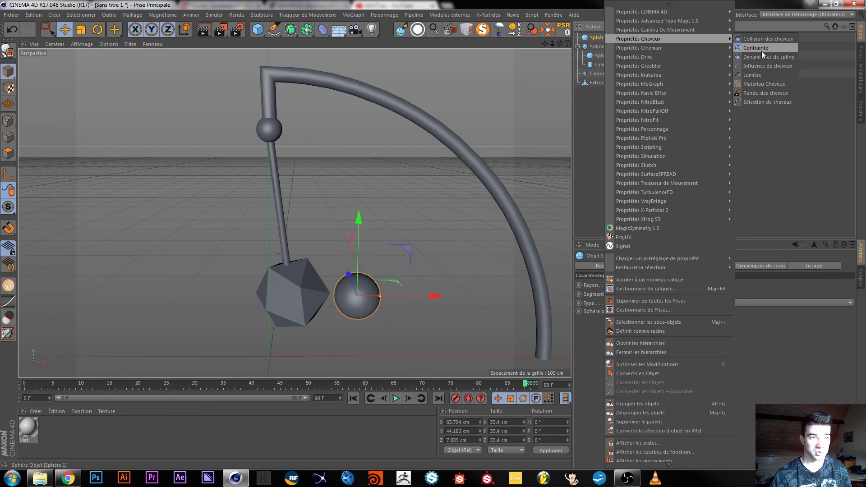
{"action": "left_click", "coordinate": [592, 133]}
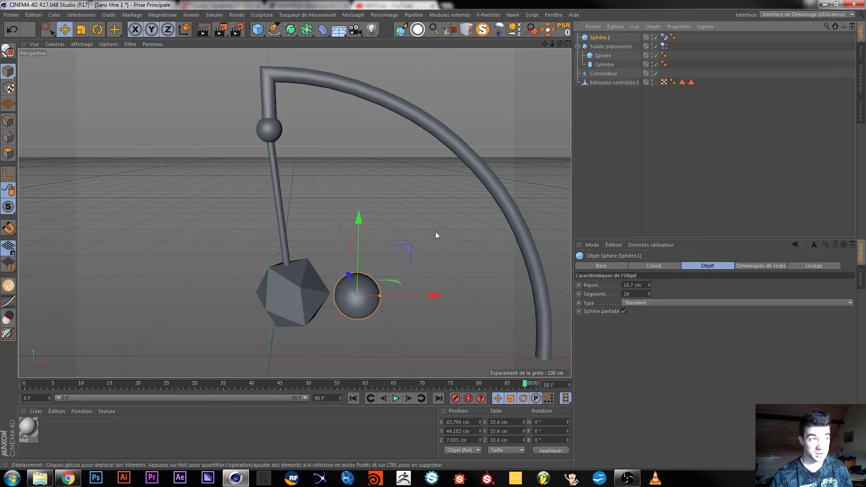
Add a second dynamics Connecteur to the scene and set its type to Boîte
{"action": "left_click", "coordinate": [214, 15]}
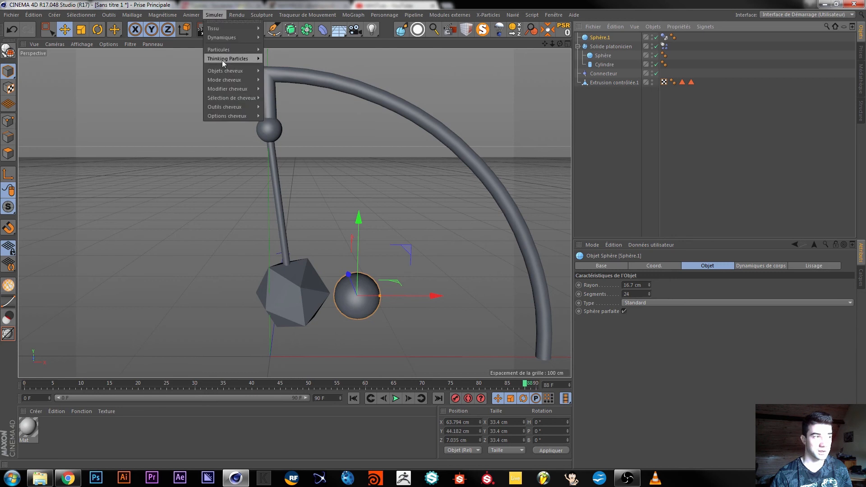
{"action": "mouse_move", "coordinate": [251, 41]}
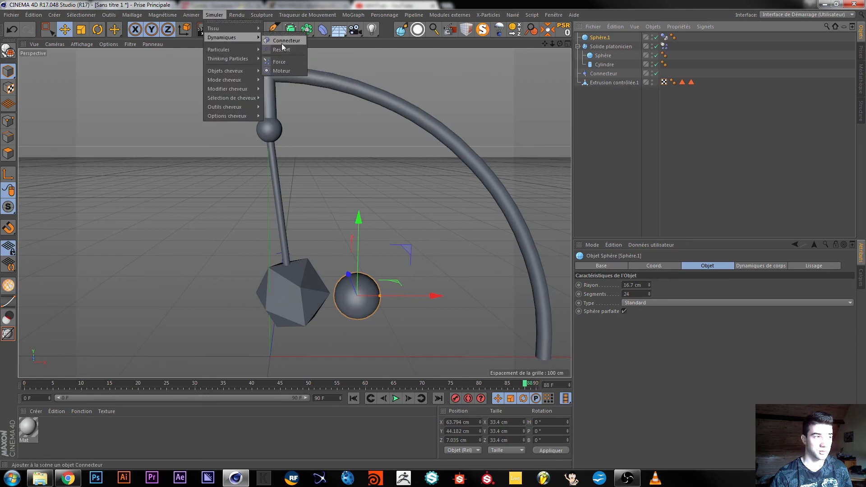
{"action": "left_click", "coordinate": [283, 38]}
{"action": "left_click", "coordinate": [690, 287]}
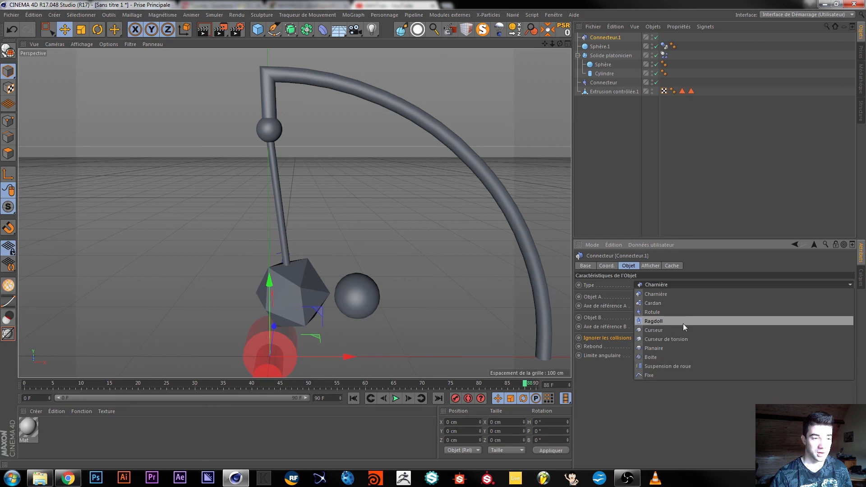
{"action": "left_click", "coordinate": [654, 357]}
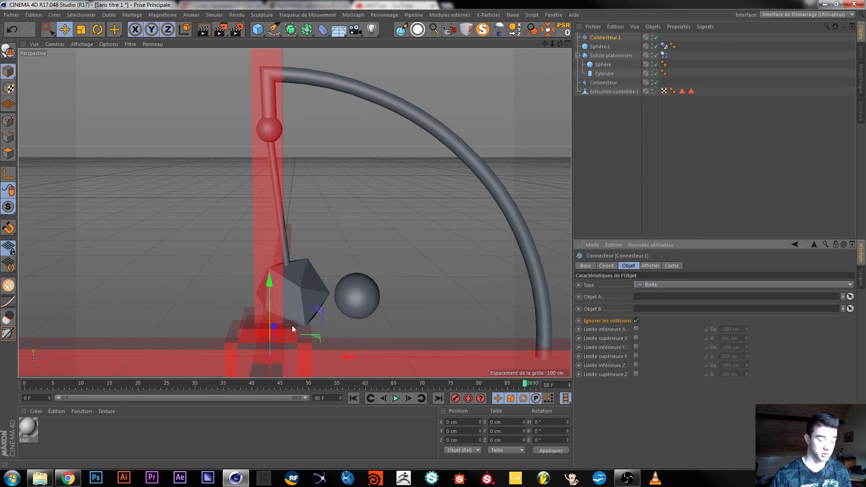
Examine the project's general and Expert dynamics settings, and reselect the collision sphere Sphère.1
{"action": "key", "text": "ctrl+d"}
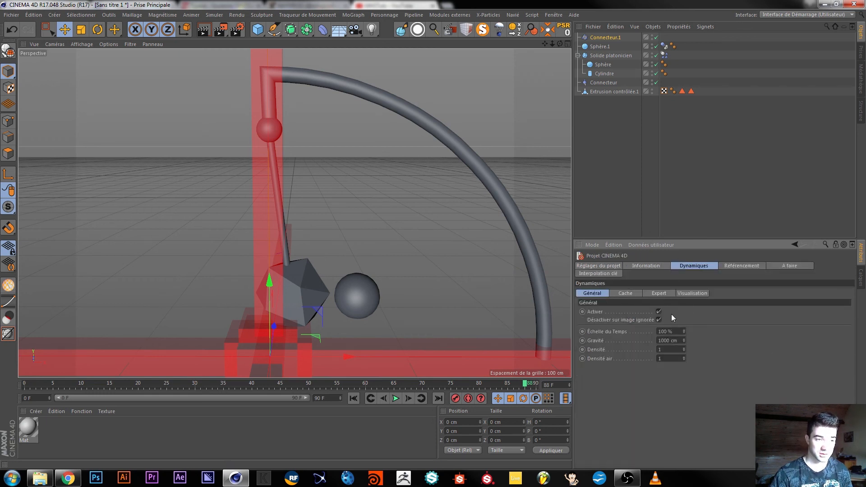
{"action": "left_click", "coordinate": [659, 294]}
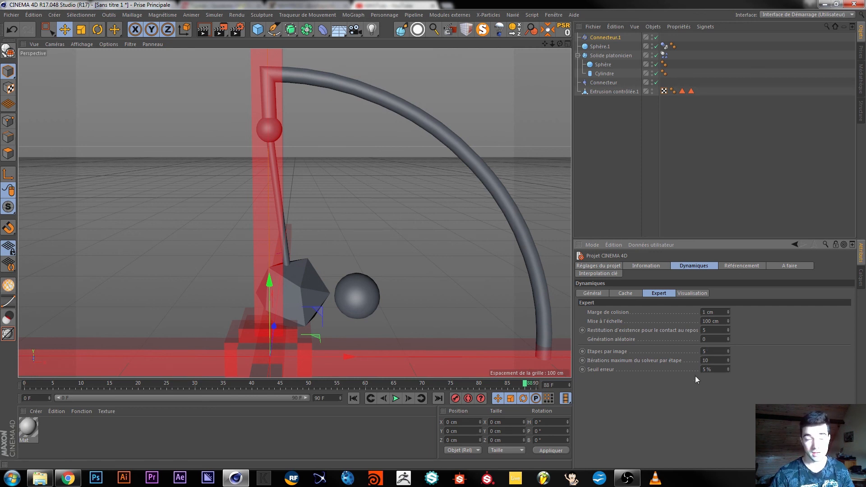
{"action": "left_click", "coordinate": [600, 47]}
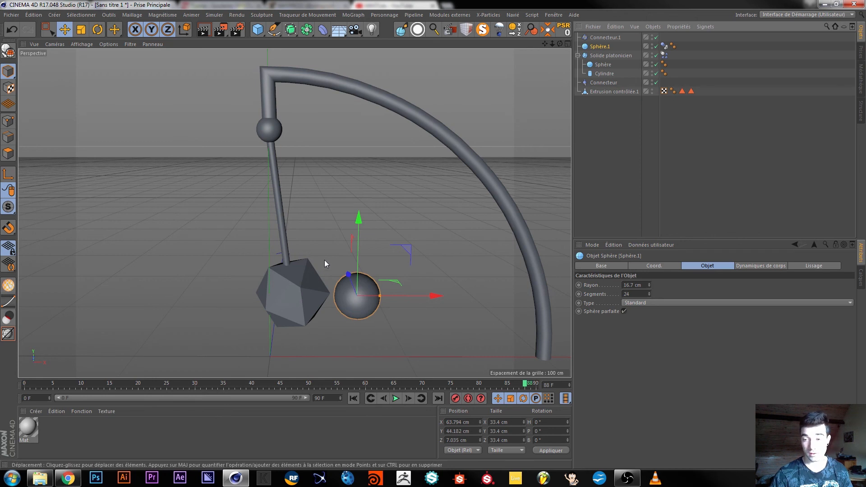
Switch to Chrome and look through the posts in the Motion Designers Community Facebook group
{"action": "left_click", "coordinate": [67, 478]}
{"action": "left_click", "coordinate": [45, 6]}
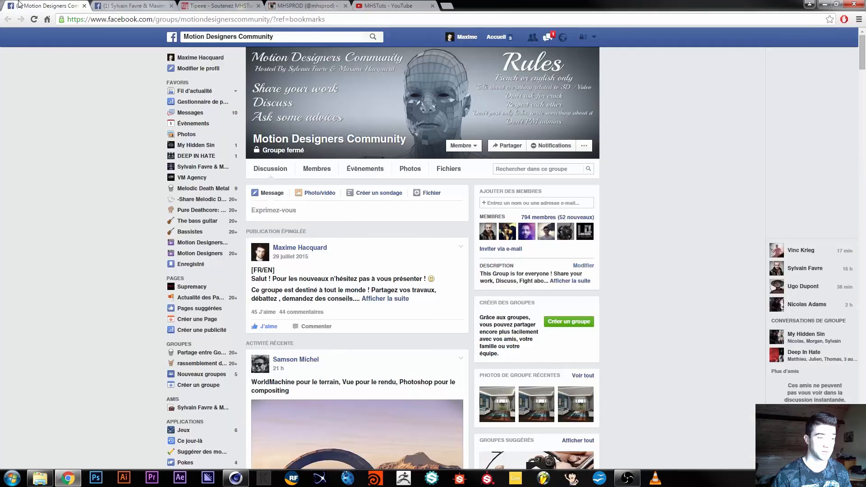
{"action": "scroll", "coordinate": [93, 129], "scroll_direction": "down", "scroll_amount": 4}
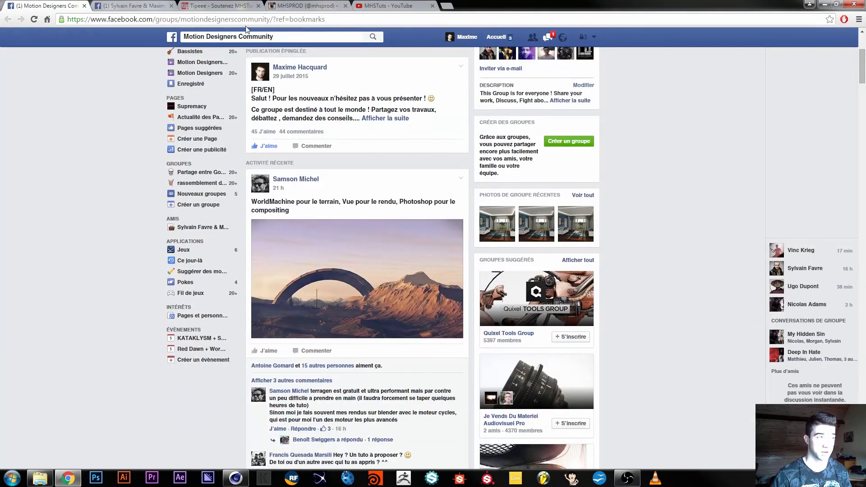
{"action": "scroll", "coordinate": [195, 210], "scroll_direction": "down", "scroll_amount": 5}
{"action": "scroll", "coordinate": [196, 211], "scroll_direction": "down", "scroll_amount": 4}
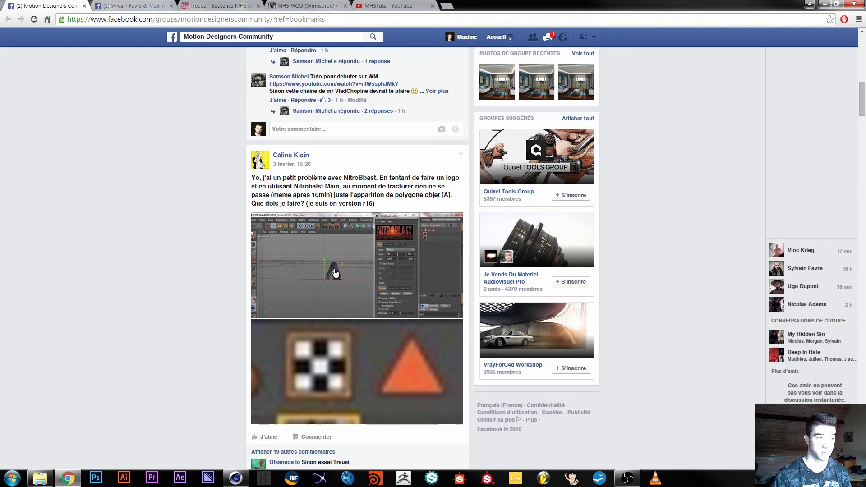
{"action": "scroll", "coordinate": [234, 208], "scroll_direction": "down", "scroll_amount": 15}
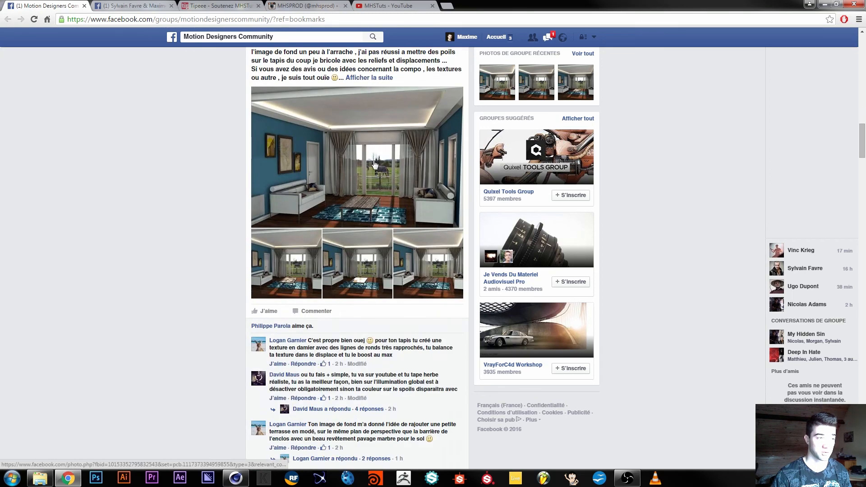
{"action": "scroll", "coordinate": [234, 208], "scroll_direction": "down", "scroll_amount": 18}
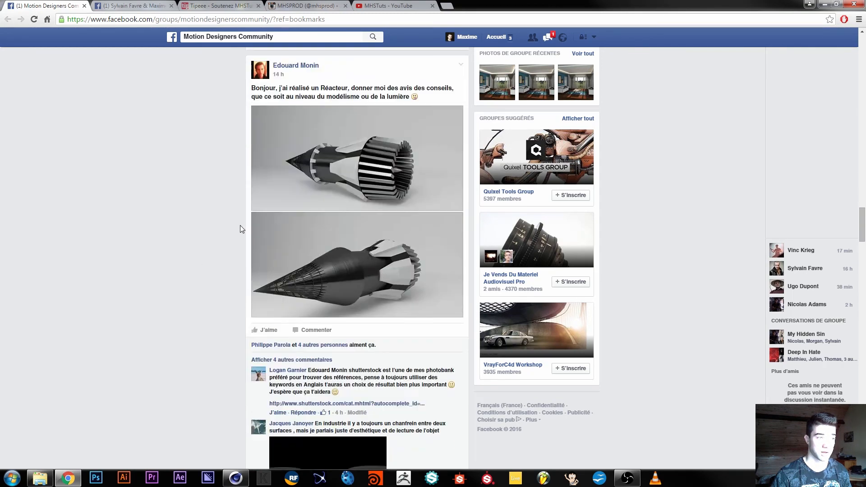
{"action": "scroll", "coordinate": [262, 255], "scroll_direction": "up", "scroll_amount": 20}
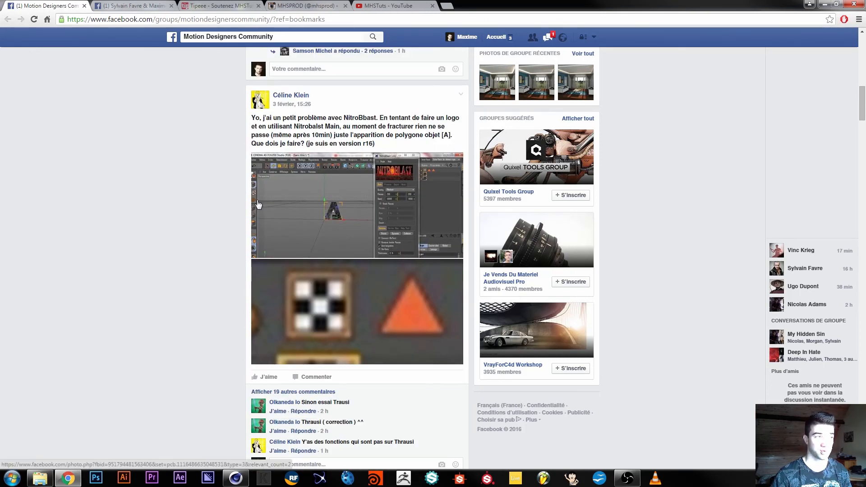
Look through the posts and videos on the mhsprod Facebook page
{"action": "left_click", "coordinate": [130, 6]}
{"action": "scroll", "coordinate": [586, 234], "scroll_direction": "down", "scroll_amount": 6}
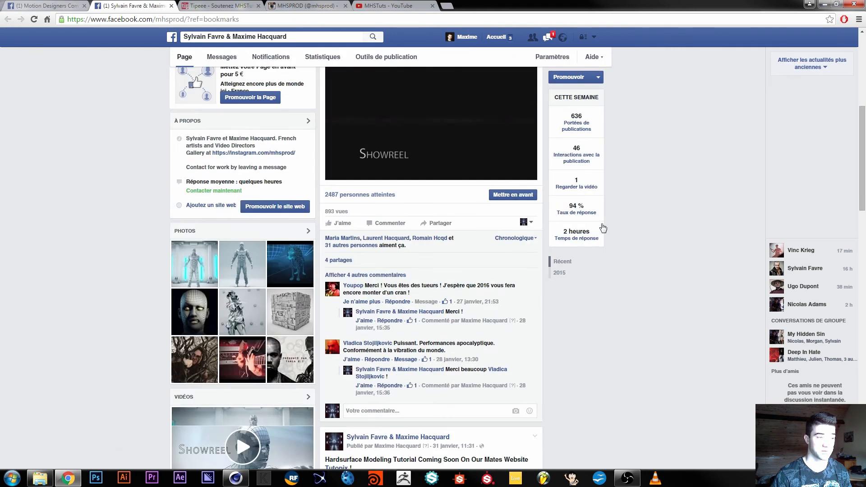
{"action": "scroll", "coordinate": [452, 191], "scroll_direction": "up", "scroll_amount": 4}
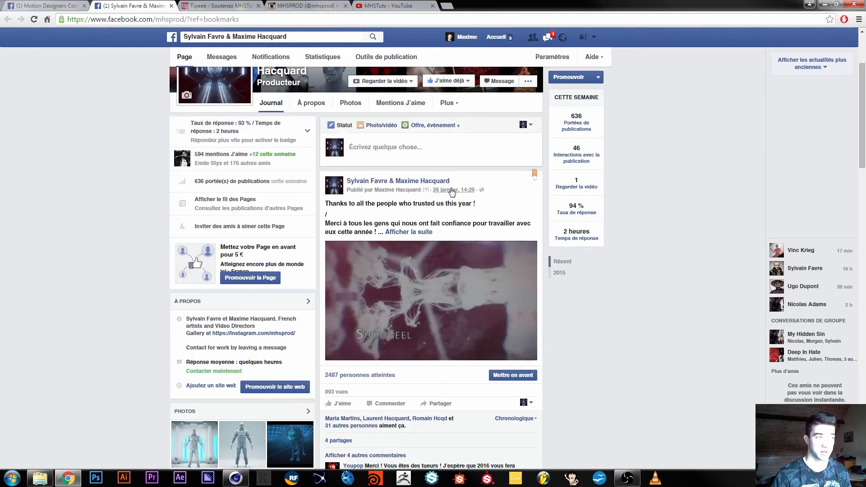
{"action": "scroll", "coordinate": [400, 265], "scroll_direction": "down", "scroll_amount": 7}
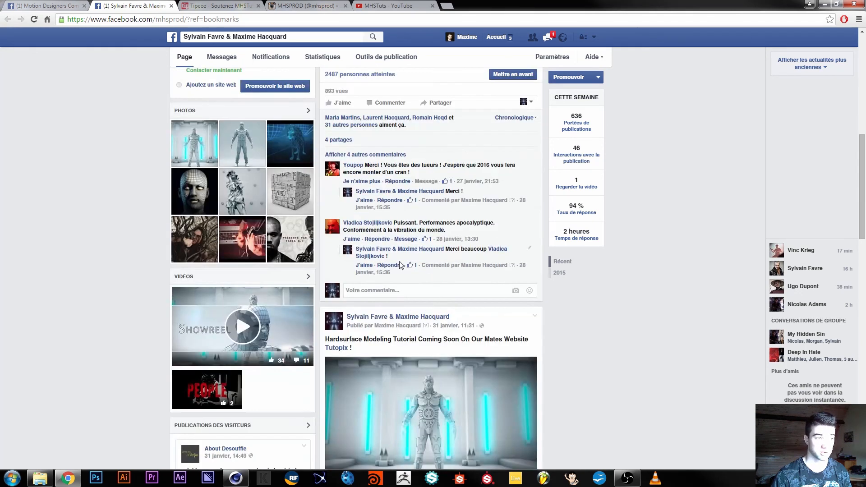
{"action": "scroll", "coordinate": [400, 266], "scroll_direction": "down", "scroll_amount": 4}
{"action": "scroll", "coordinate": [518, 209], "scroll_direction": "down", "scroll_amount": 19}
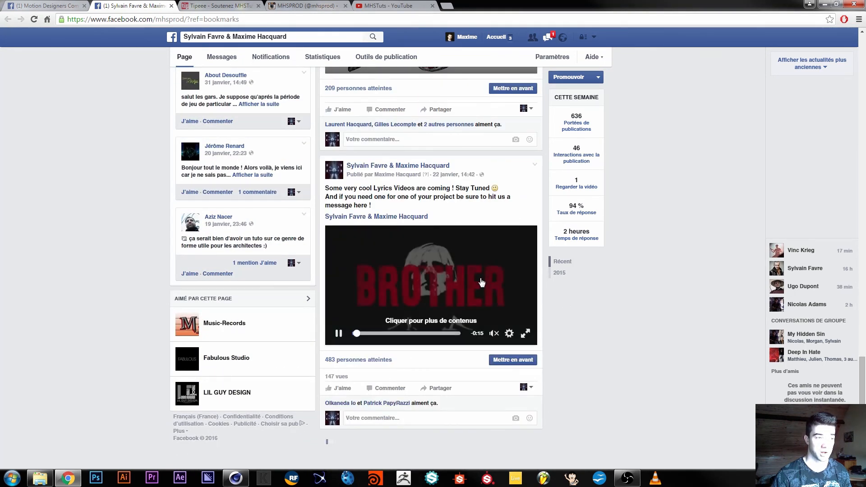
{"action": "scroll", "coordinate": [516, 337], "scroll_direction": "down", "scroll_amount": 8}
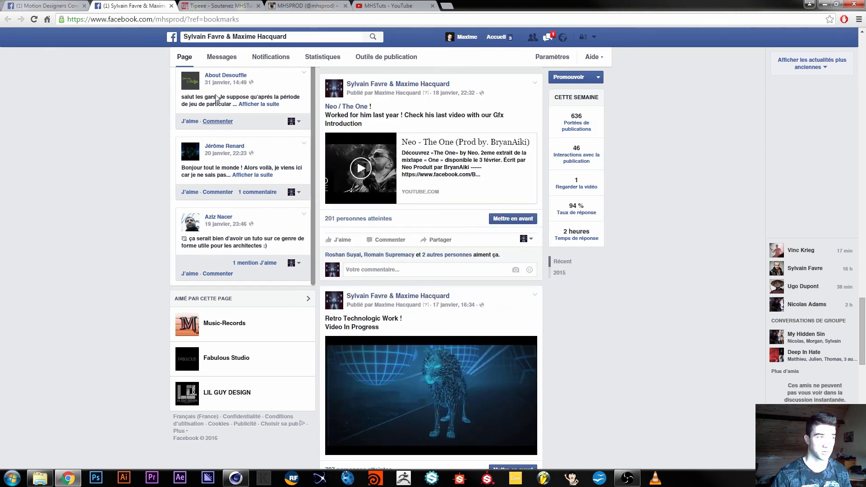
Examine the presentation and reward tiers on the MHSTuts Tipeee page
{"action": "left_click", "coordinate": [221, 6]}
{"action": "scroll", "coordinate": [541, 138], "scroll_direction": "down", "scroll_amount": 9}
{"action": "scroll", "coordinate": [541, 138], "scroll_direction": "down", "scroll_amount": 1}
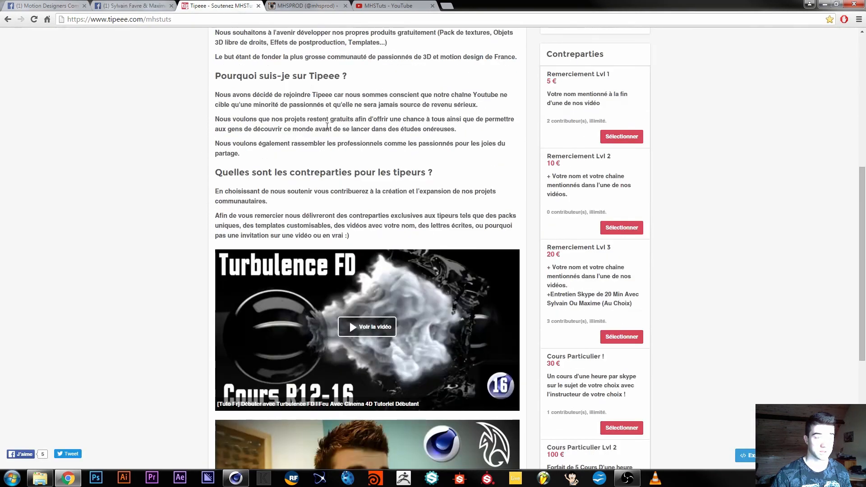
{"action": "scroll", "coordinate": [354, 102], "scroll_direction": "up", "scroll_amount": 5}
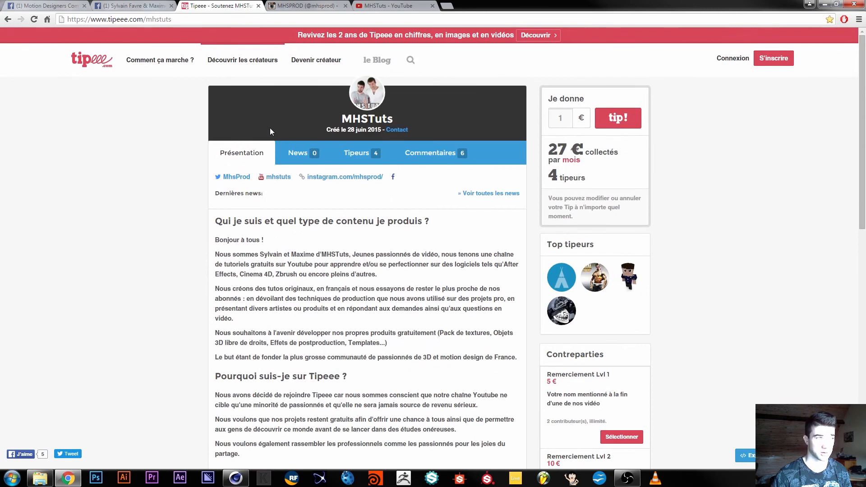
Browse the mhsprod Instagram gallery, loading further images beyond the first set
{"action": "left_click", "coordinate": [290, 6]}
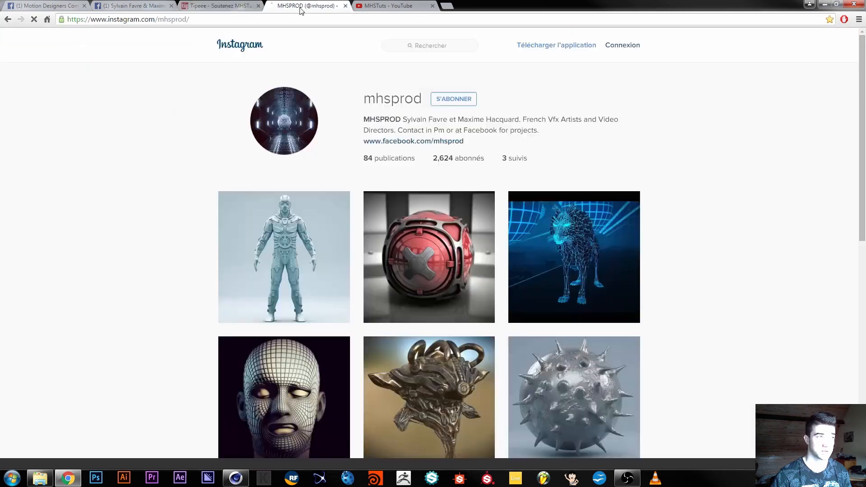
{"action": "scroll", "coordinate": [606, 119], "scroll_direction": "down", "scroll_amount": 5}
{"action": "scroll", "coordinate": [607, 119], "scroll_direction": "down", "scroll_amount": 2}
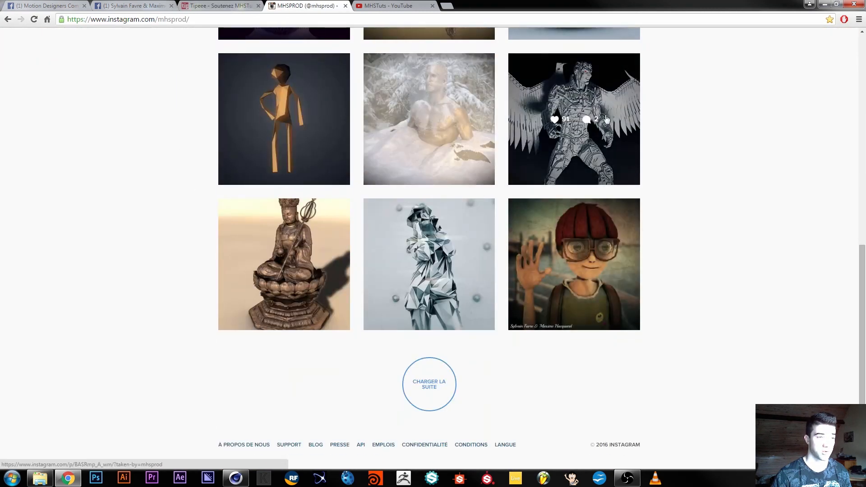
{"action": "left_click", "coordinate": [429, 384]}
{"action": "scroll", "coordinate": [126, 269], "scroll_direction": "down", "scroll_amount": 3}
{"action": "scroll", "coordinate": [190, 239], "scroll_direction": "down", "scroll_amount": 9}
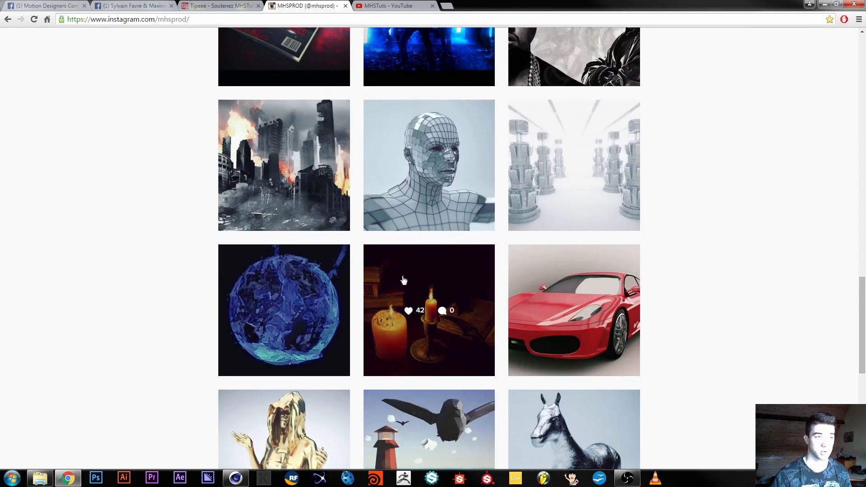
{"action": "scroll", "coordinate": [204, 291], "scroll_direction": "down", "scroll_amount": 3}
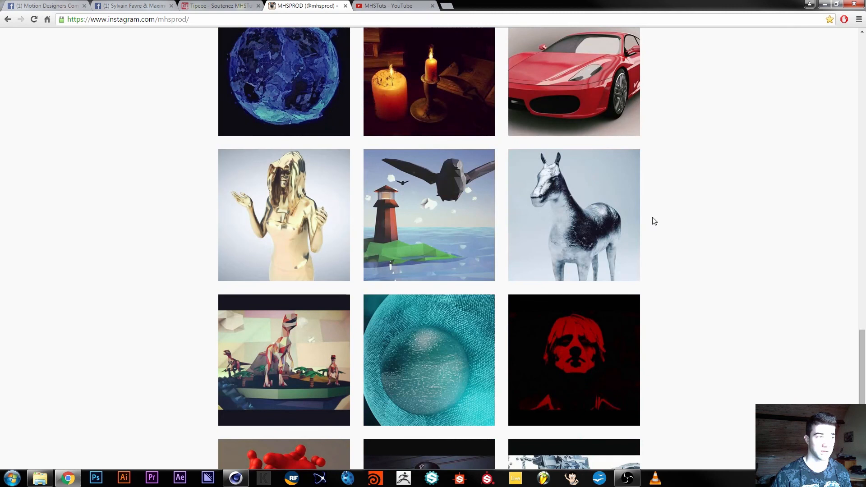
Display the list of created playlists on the MHSTuts YouTube channel
{"action": "left_click", "coordinate": [389, 6]}
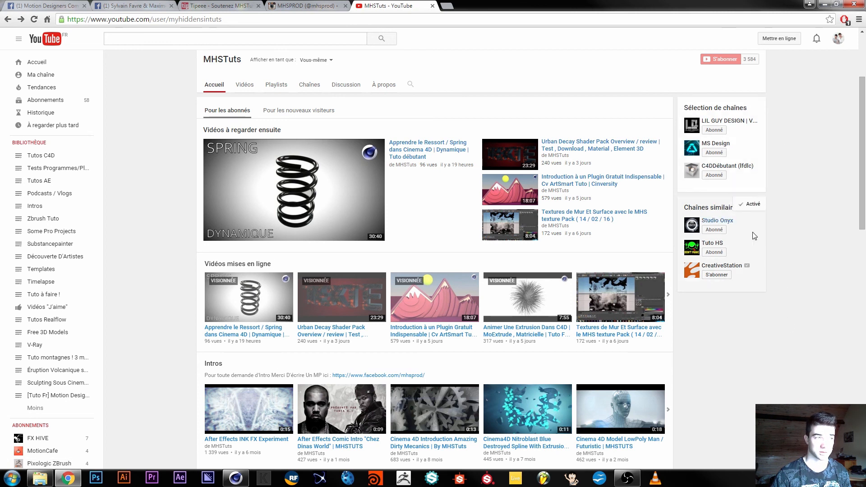
{"action": "left_click", "coordinate": [280, 86]}
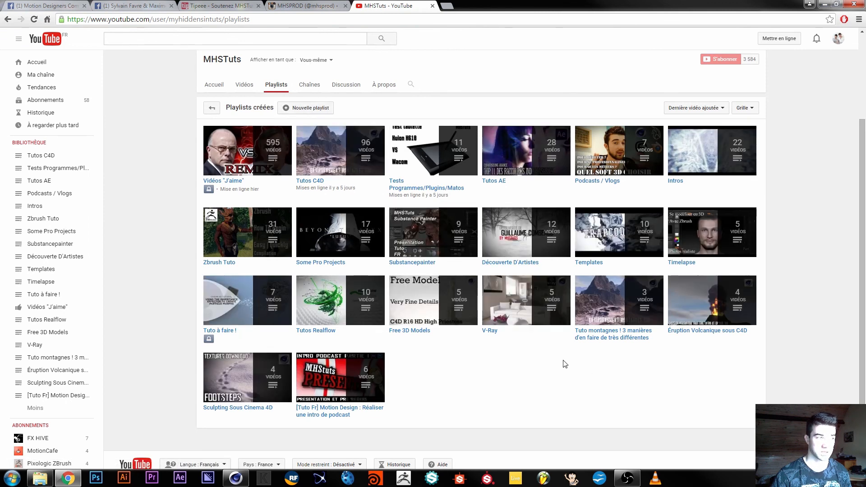
{"action": "scroll", "coordinate": [571, 386], "scroll_direction": "down", "scroll_amount": 1}
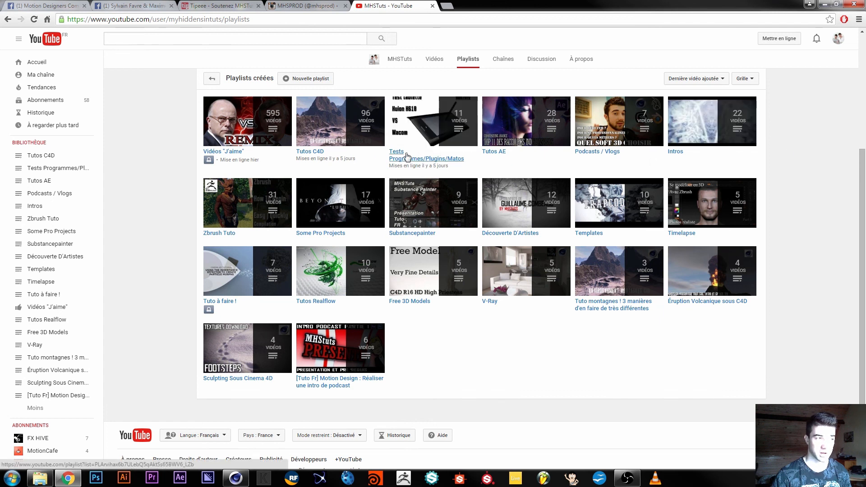
Open the Tutos C4D playlist and look through its tutorials
{"action": "left_click", "coordinate": [309, 152]}
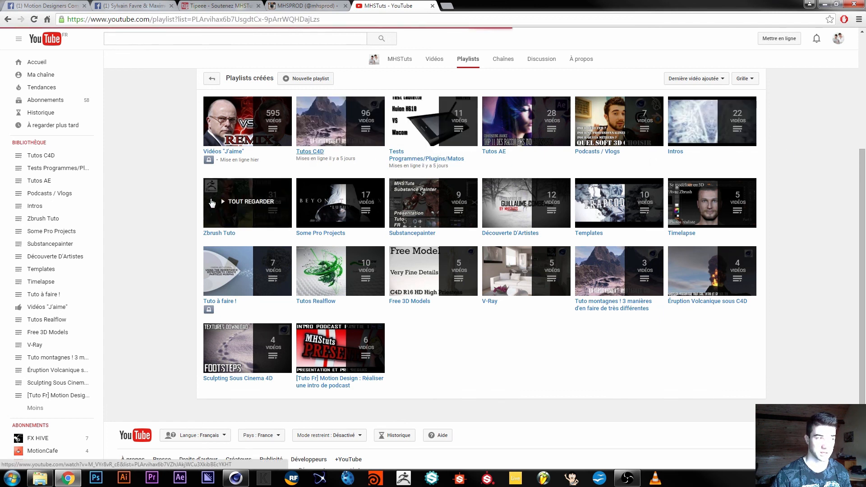
{"action": "scroll", "coordinate": [478, 324], "scroll_direction": "down", "scroll_amount": 20}
{"action": "scroll", "coordinate": [432, 306], "scroll_direction": "down", "scroll_amount": 20}
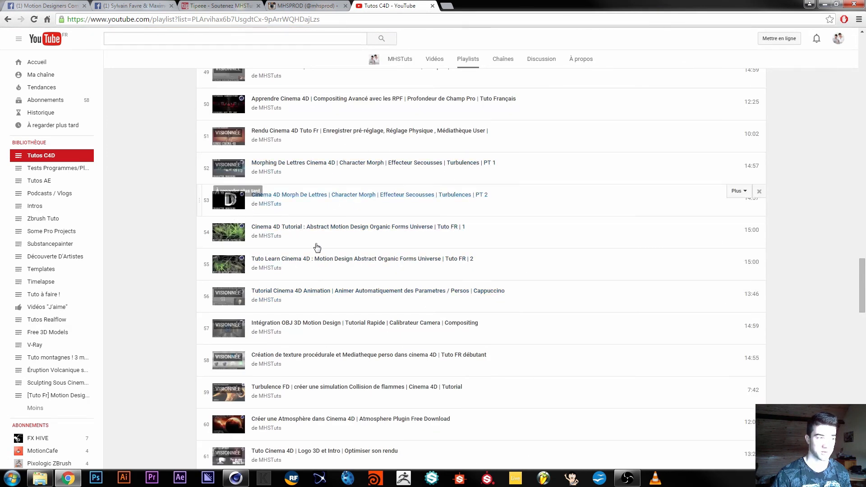
{"action": "scroll", "coordinate": [397, 298], "scroll_direction": "down", "scroll_amount": 4}
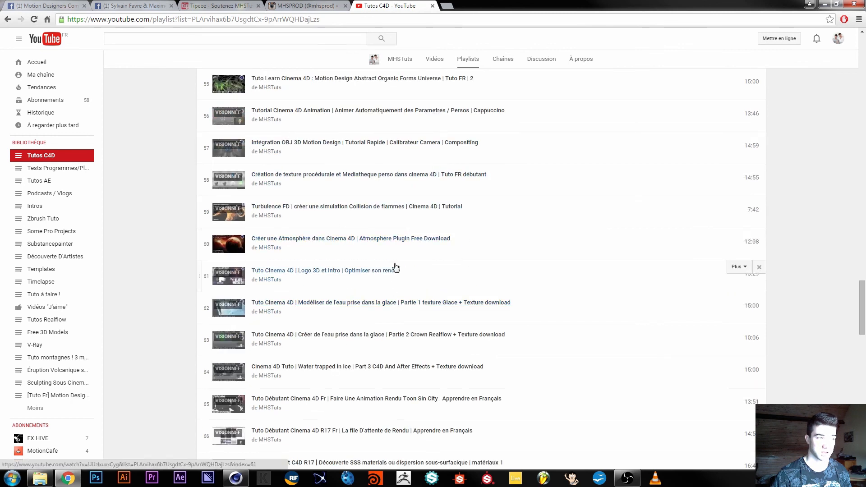
Skim the remaining tutorials in the Tutos C4D playlist and return to its first entries
{"action": "scroll", "coordinate": [458, 294], "scroll_direction": "down", "scroll_amount": 16}
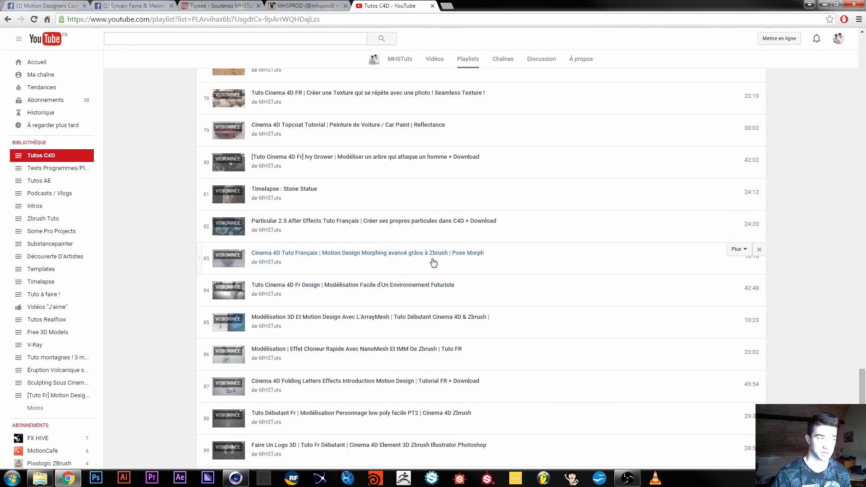
{"action": "scroll", "coordinate": [420, 288], "scroll_direction": "down", "scroll_amount": 7}
{"action": "scroll", "coordinate": [354, 324], "scroll_direction": "up", "scroll_amount": 20}
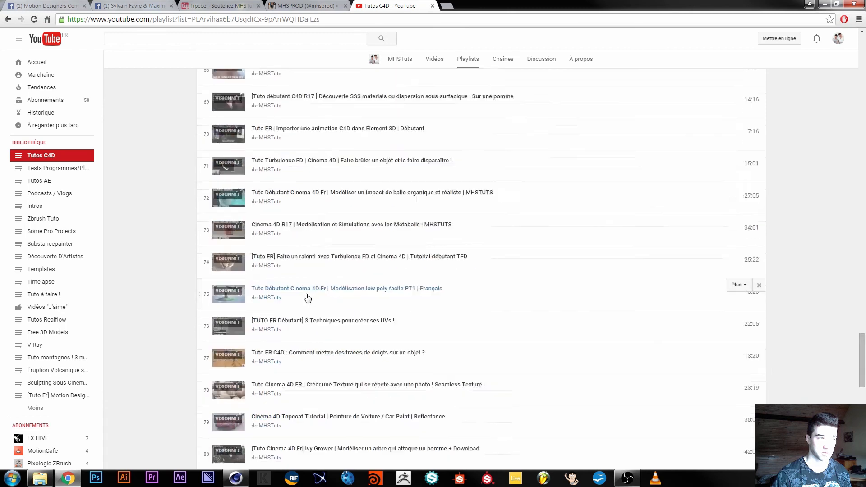
{"action": "scroll", "coordinate": [303, 348], "scroll_direction": "up", "scroll_amount": 15}
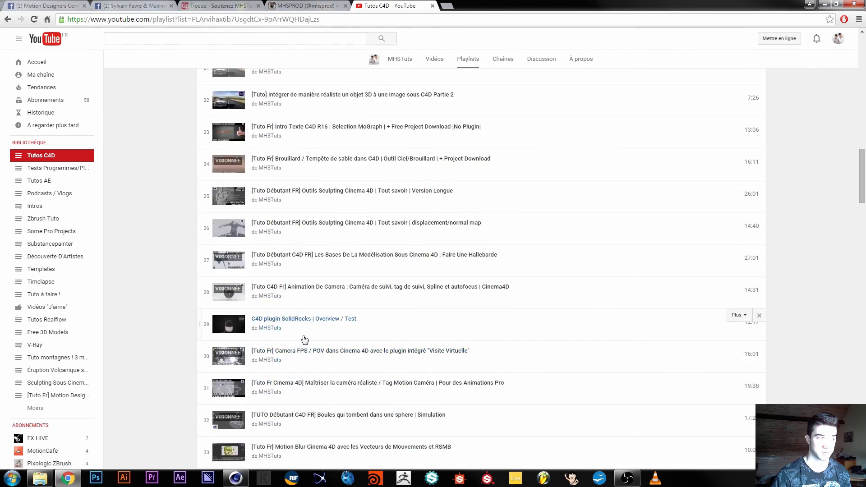
{"action": "scroll", "coordinate": [282, 234], "scroll_direction": "up", "scroll_amount": 9}
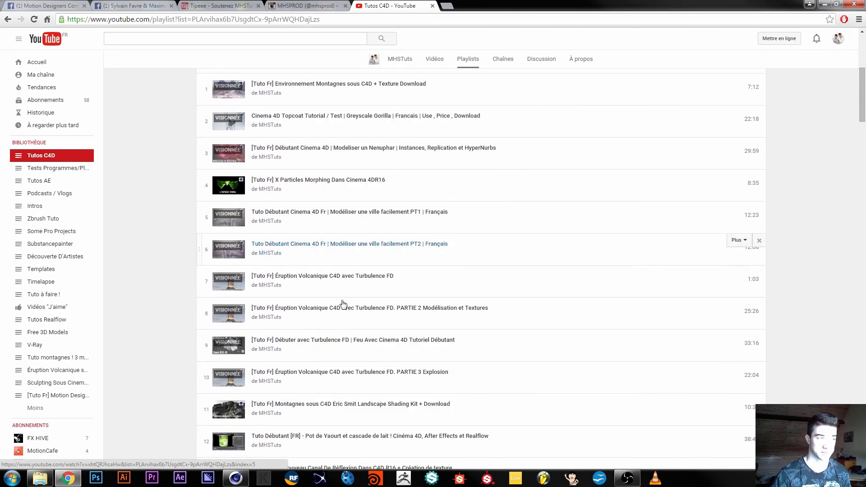
Examine the Tutos C4D tutorial titles in order, from the first entries to those numbered in the seventies
{"action": "scroll", "coordinate": [300, 300], "scroll_direction": "down", "scroll_amount": 4}
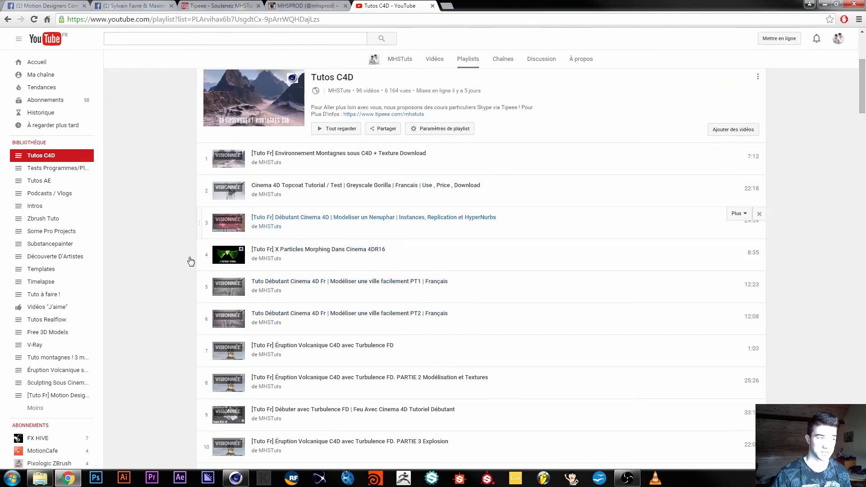
{"action": "scroll", "coordinate": [257, 307], "scroll_direction": "down", "scroll_amount": 3}
{"action": "scroll", "coordinate": [371, 305], "scroll_direction": "down", "scroll_amount": 6}
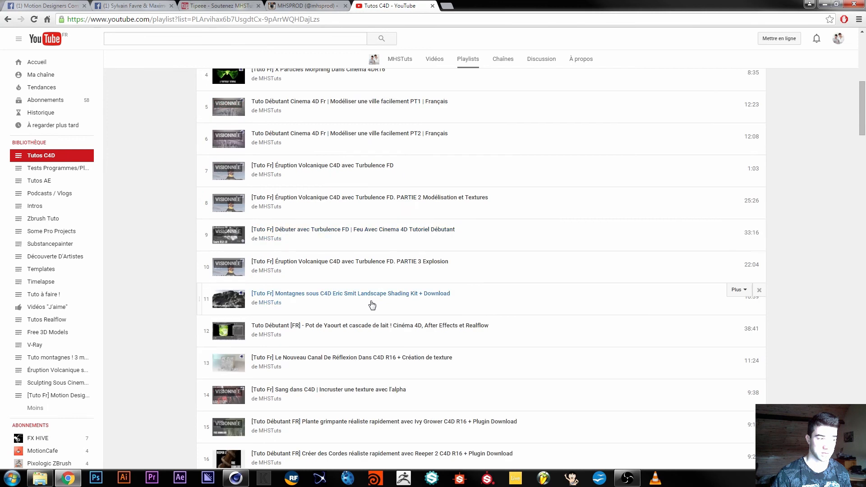
{"action": "scroll", "coordinate": [187, 325], "scroll_direction": "down", "scroll_amount": 3}
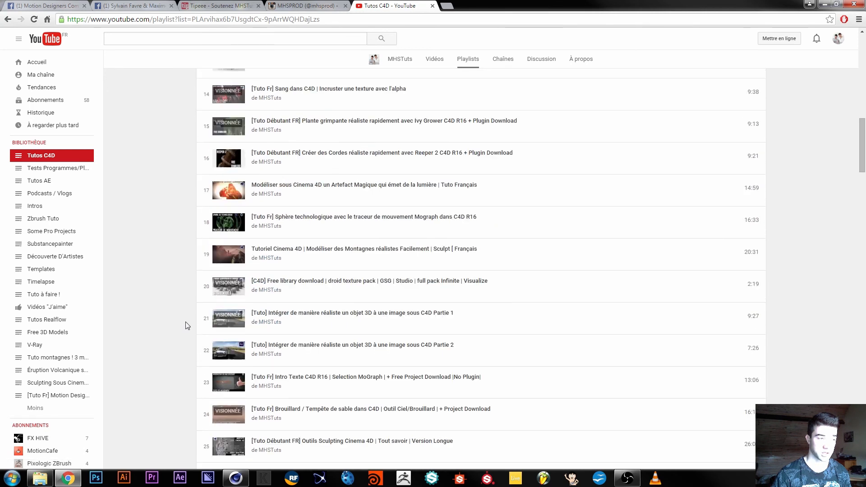
{"action": "scroll", "coordinate": [415, 202], "scroll_direction": "down", "scroll_amount": 3}
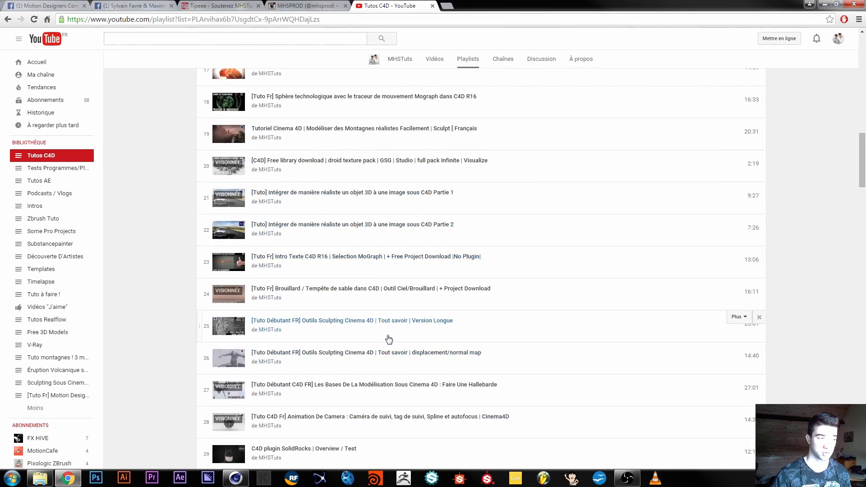
{"action": "scroll", "coordinate": [406, 275], "scroll_direction": "down", "scroll_amount": 3}
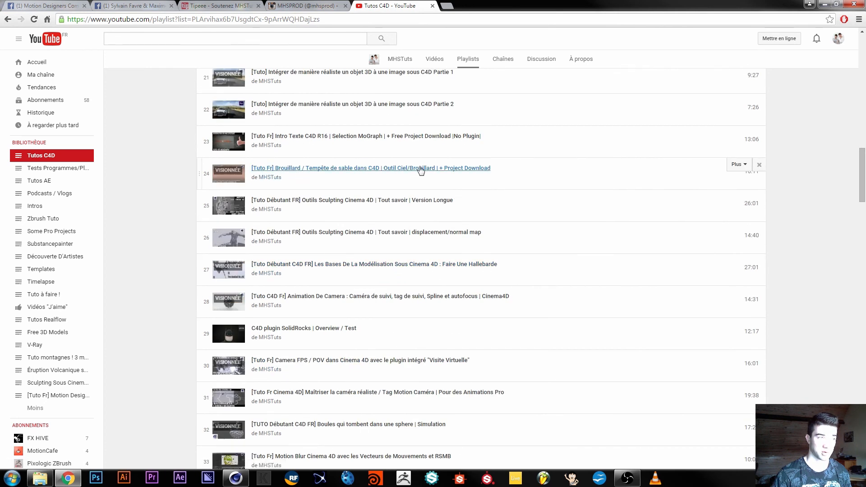
{"action": "scroll", "coordinate": [428, 271], "scroll_direction": "down", "scroll_amount": 4}
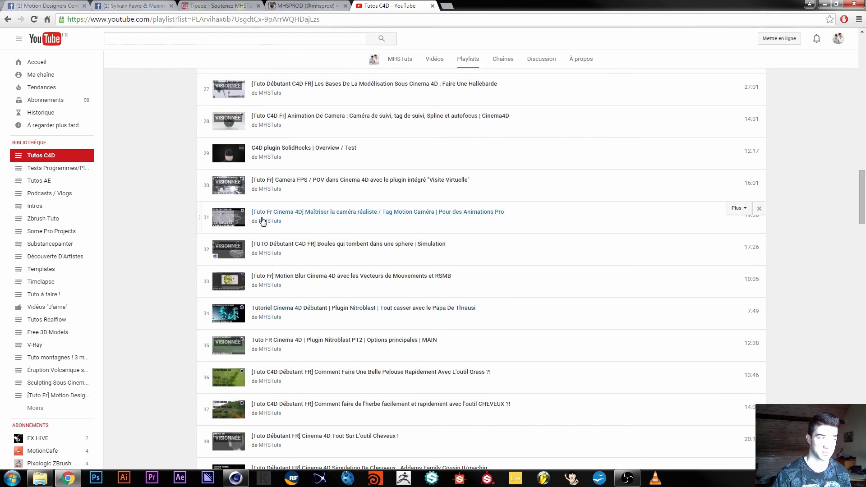
{"action": "scroll", "coordinate": [387, 352], "scroll_direction": "down", "scroll_amount": 3}
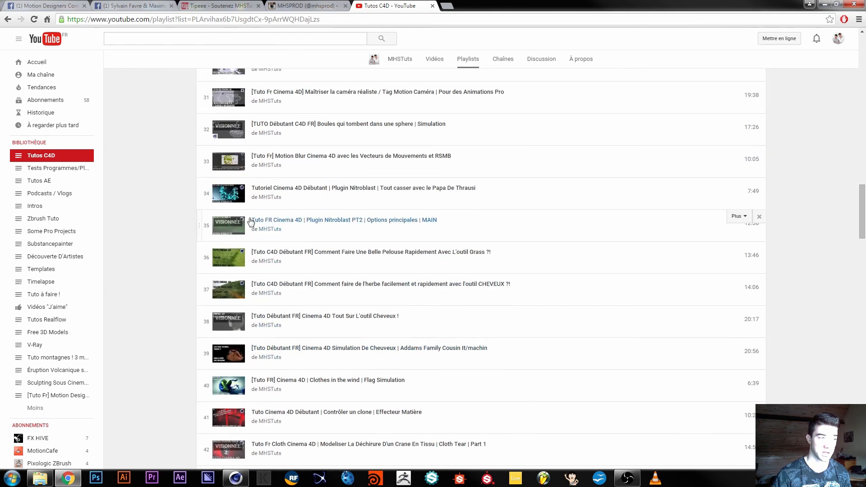
{"action": "scroll", "coordinate": [316, 252], "scroll_direction": "down", "scroll_amount": 5}
{"action": "scroll", "coordinate": [343, 283], "scroll_direction": "down", "scroll_amount": 15}
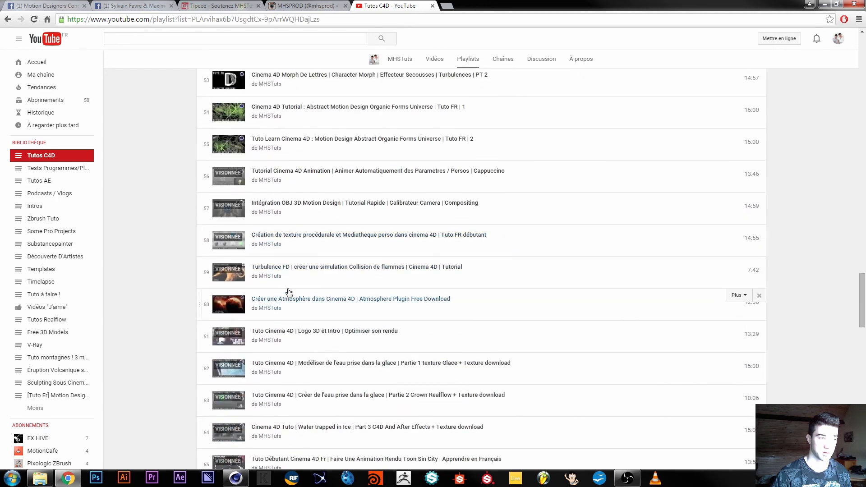
{"action": "scroll", "coordinate": [306, 282], "scroll_direction": "down", "scroll_amount": 3}
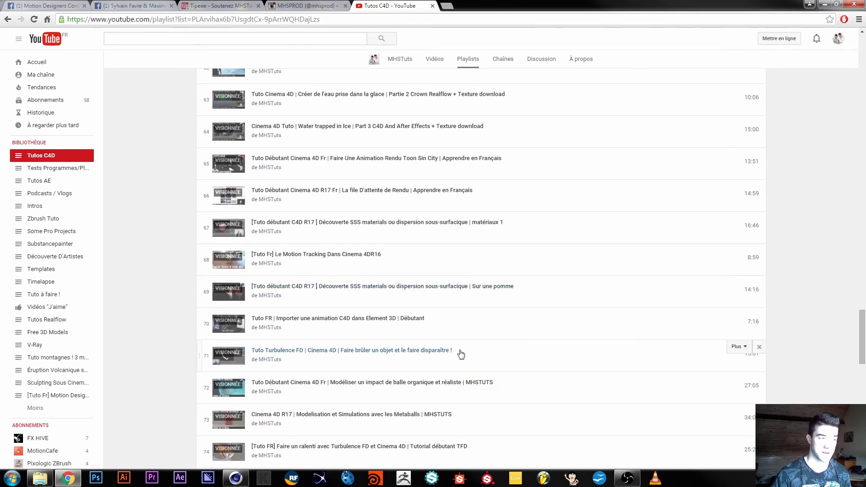